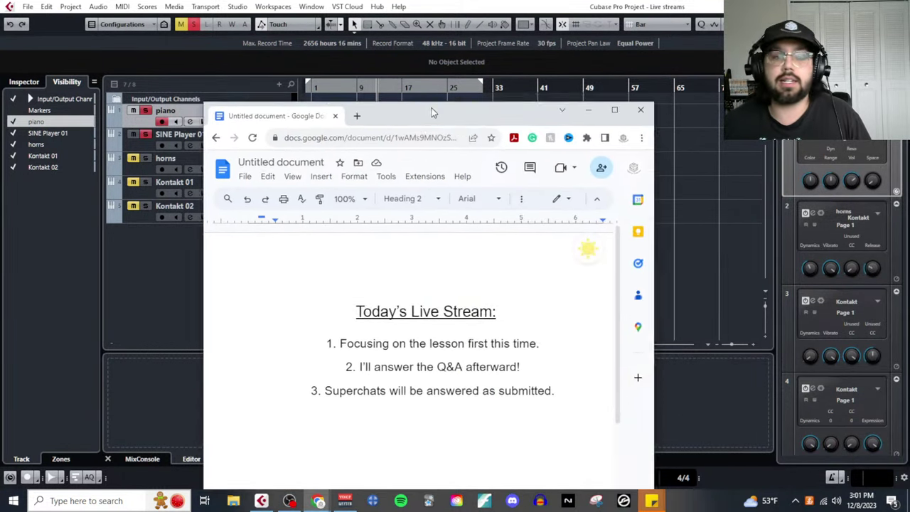
# Move the document window up to show the whole agenda and highlight its lesson and Superchats lines for reading.
pyautogui.moveTo(440, 110); pyautogui.dragTo(454, 16)
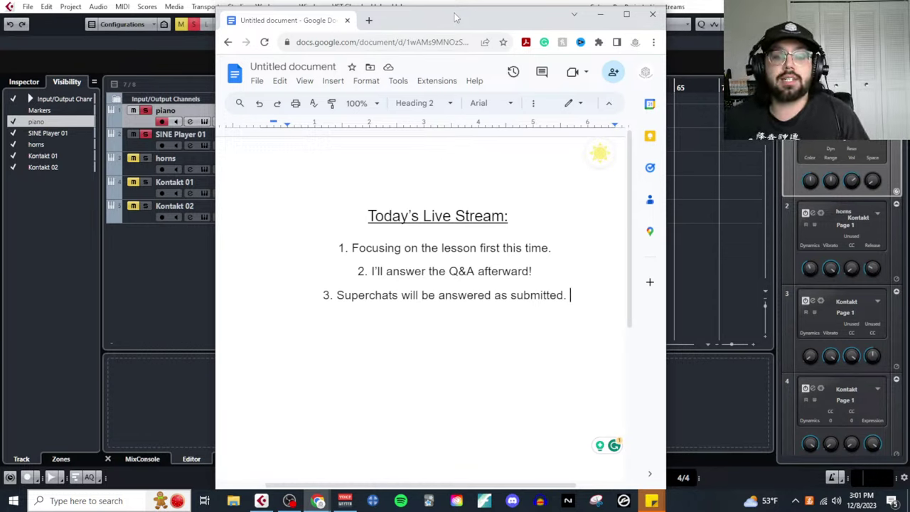
pyautogui.moveTo(555, 250); pyautogui.dragTo(331, 257)
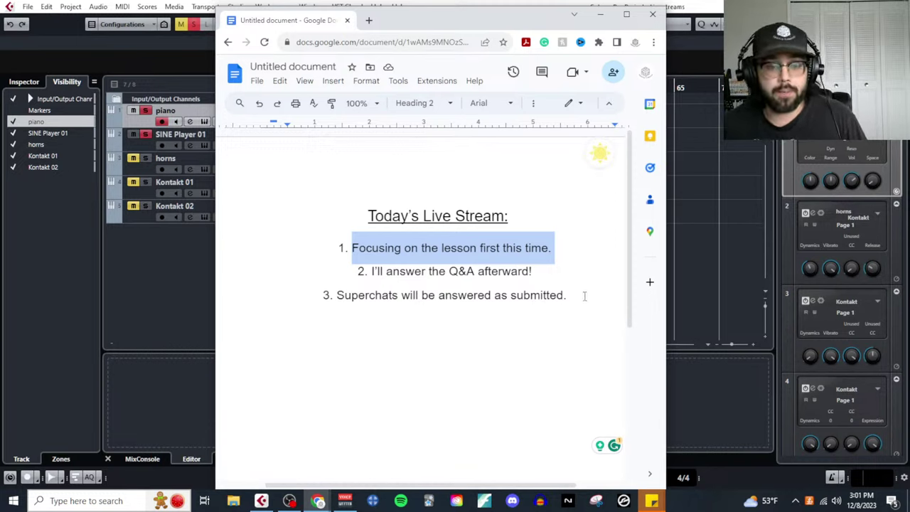
pyautogui.moveTo(581, 295); pyautogui.dragTo(296, 307)
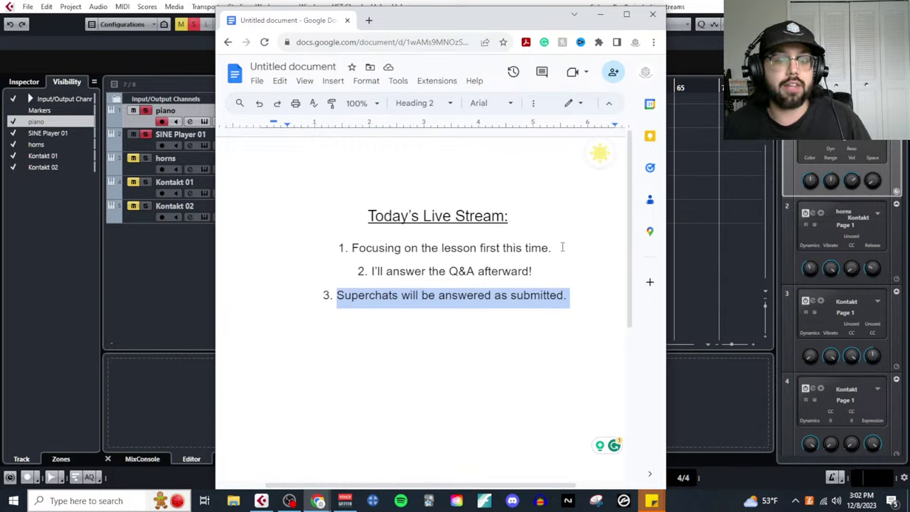
pyautogui.moveTo(561, 246); pyautogui.dragTo(341, 262)
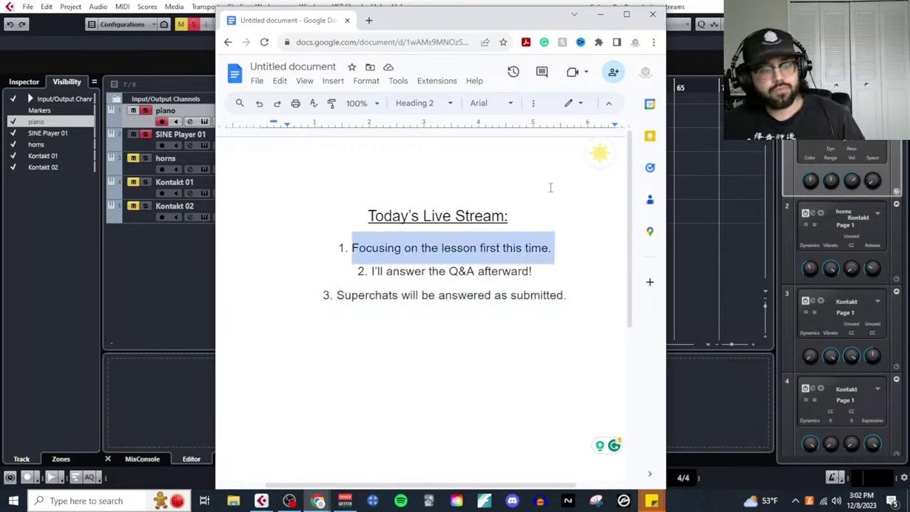
# Add the Heading 2 line "How do you become a better composer?" below the third agenda item.
pyautogui.click(593, 300)
pyautogui.press('Return')
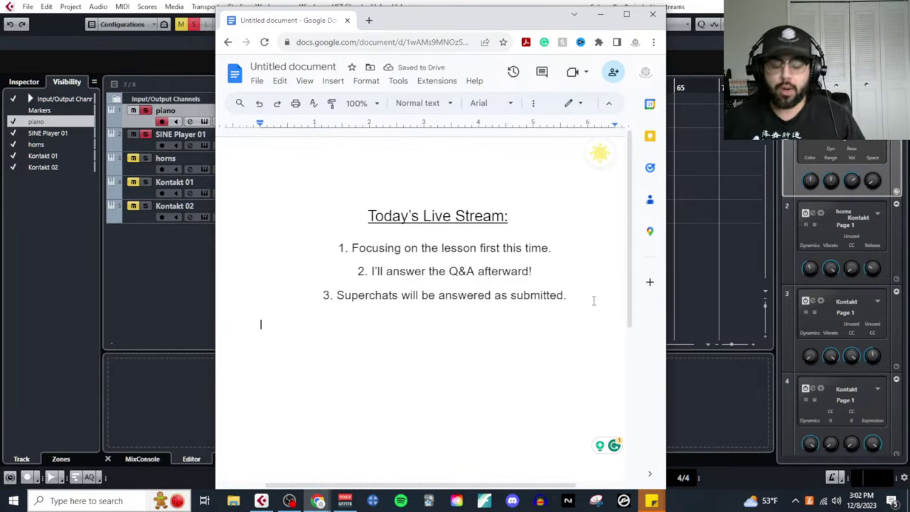
pyautogui.hotkey('ctrl', 'alt', '2')
pyautogui.write('How do you')
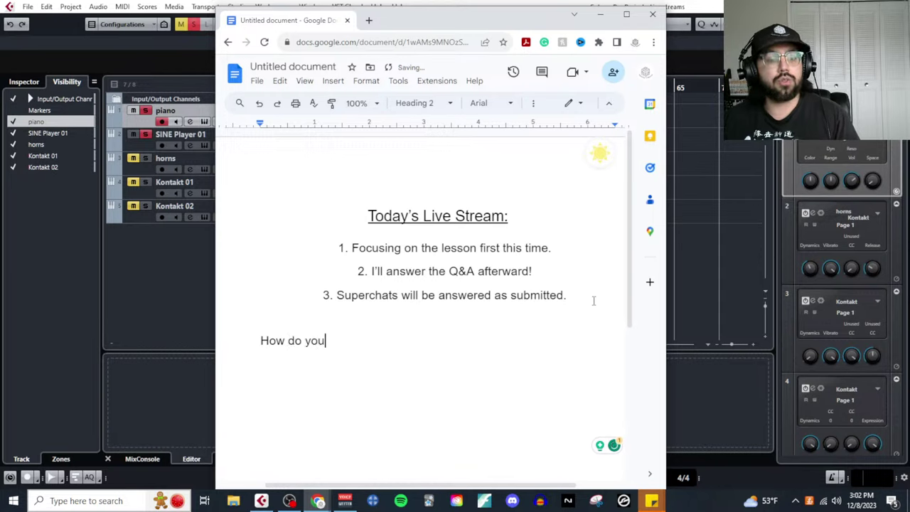
pyautogui.write(' become a better com')
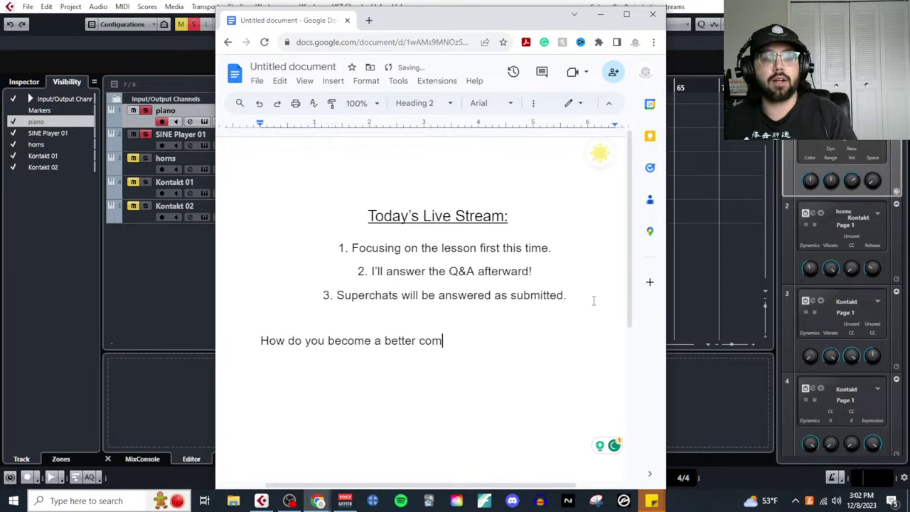
pyautogui.write('poser?')
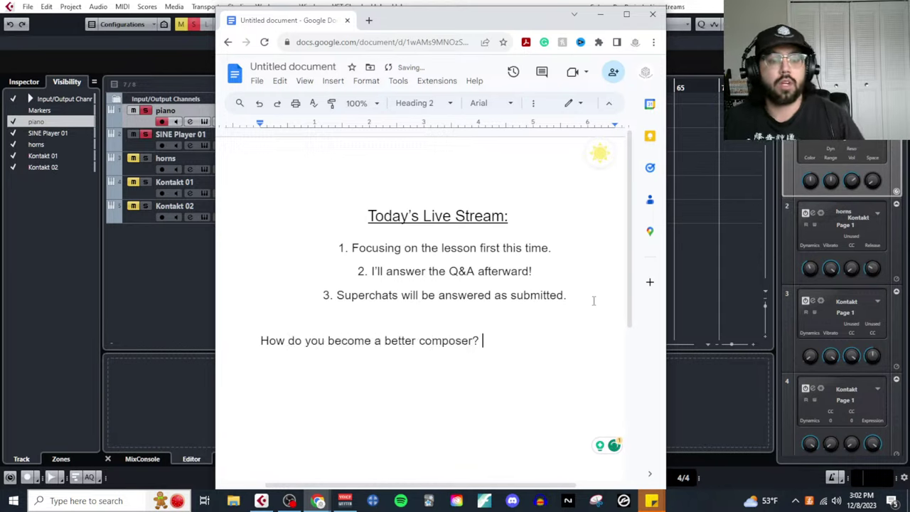
# Make the "How do you become a better composer?" heading bold.
pyautogui.scroll(-3, 273, 339)
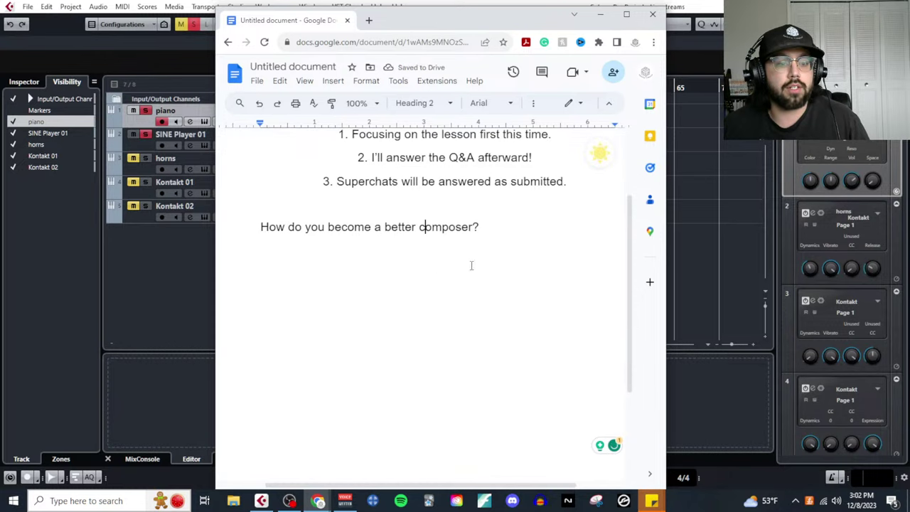
pyautogui.moveTo(499, 228); pyautogui.dragTo(257, 225)
pyautogui.scroll(1, 377, 319)
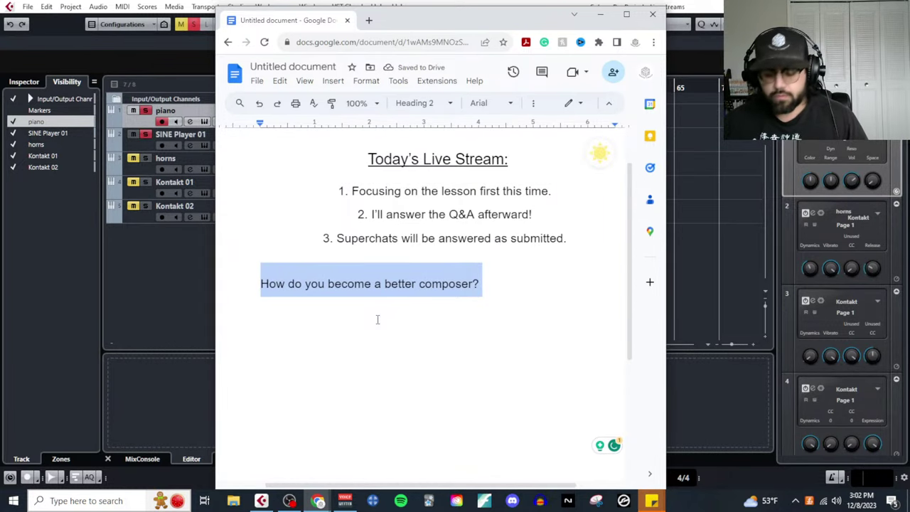
pyautogui.hotkey('ctrl', 'b')
pyautogui.click(509, 279)
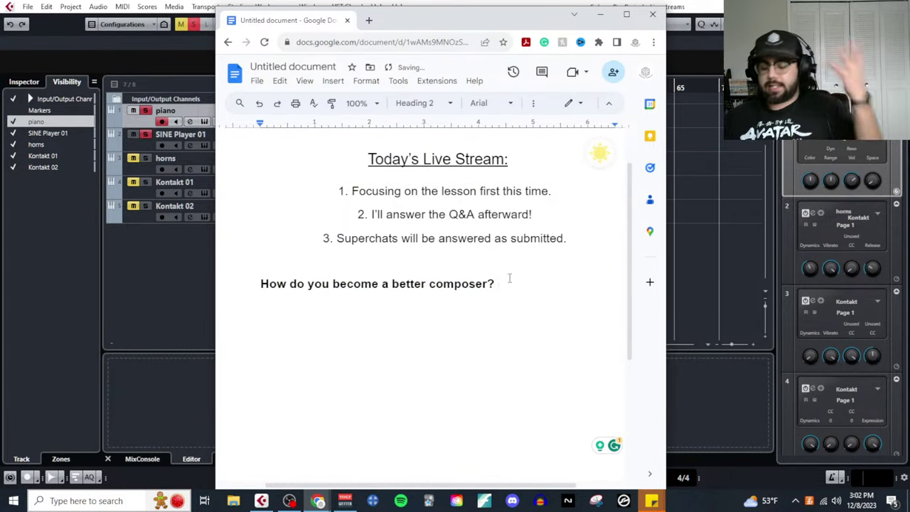
# Add the line "Training:" under the bold heading and start a numbered list below it.
pyautogui.press('Return')
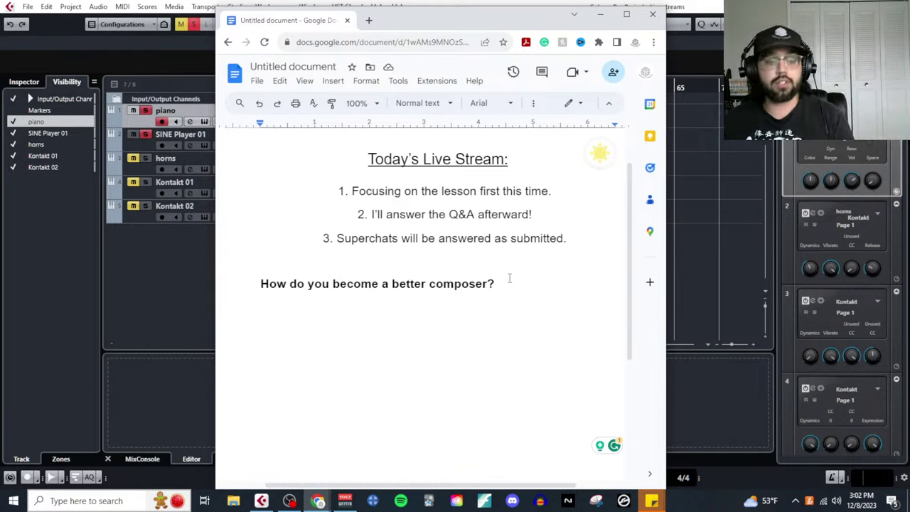
pyautogui.write('Traini')
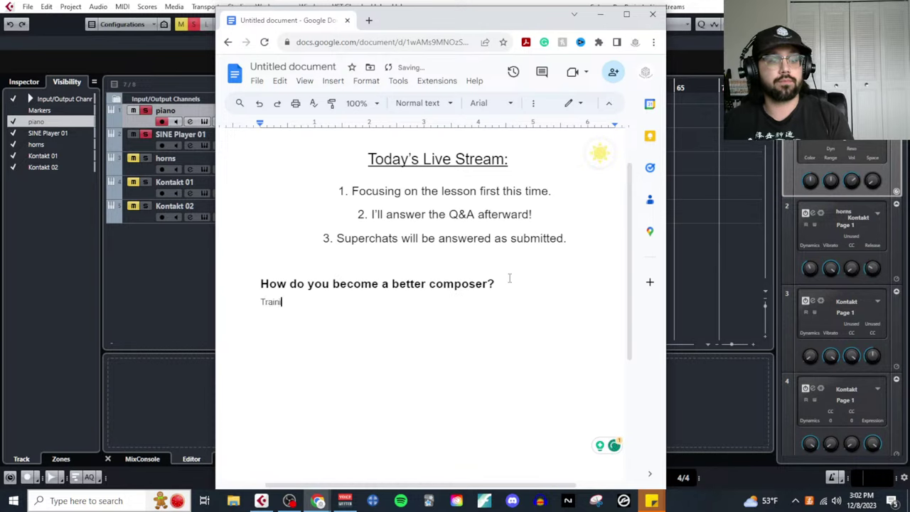
pyautogui.write('ng:')
pyautogui.press('Return')
pyautogui.write('1. ')
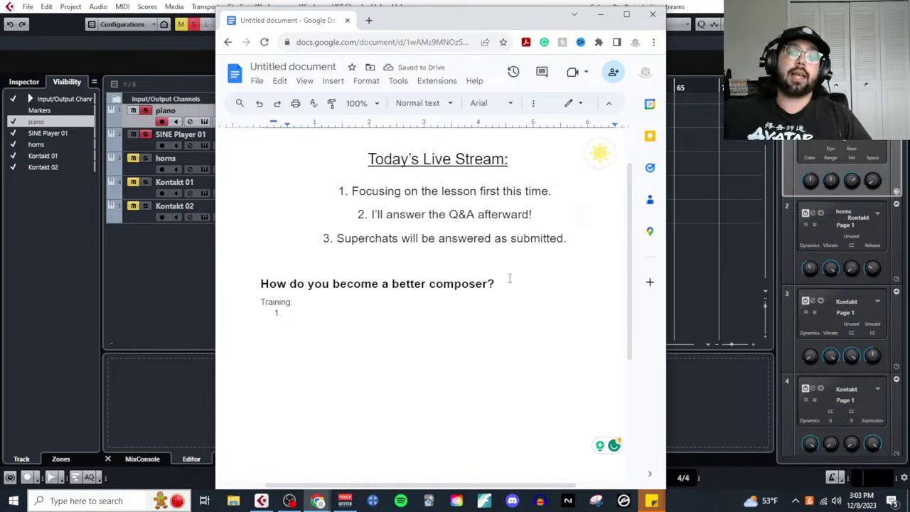
# Enter "Pick a performance related goal" as the first list item and accept the suggested hyphenation "performance-related".
pyautogui.write('Pic')
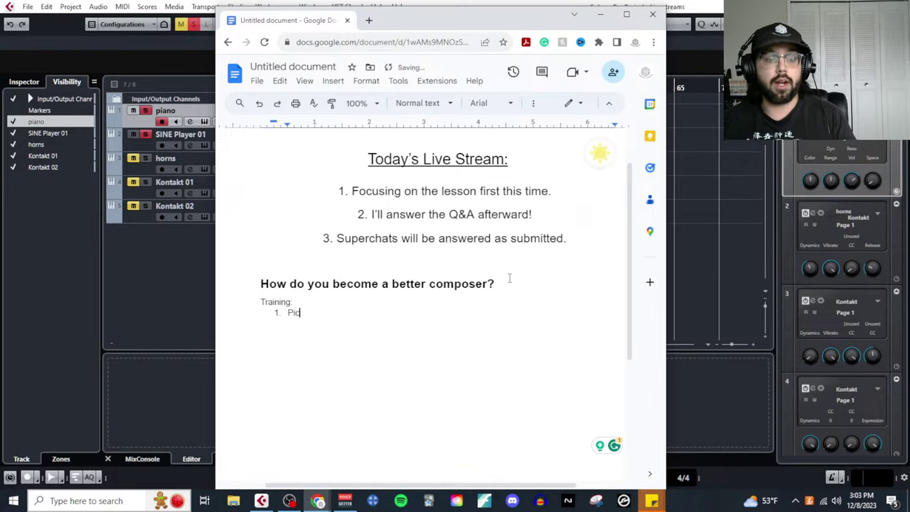
pyautogui.write('k a performance rela')
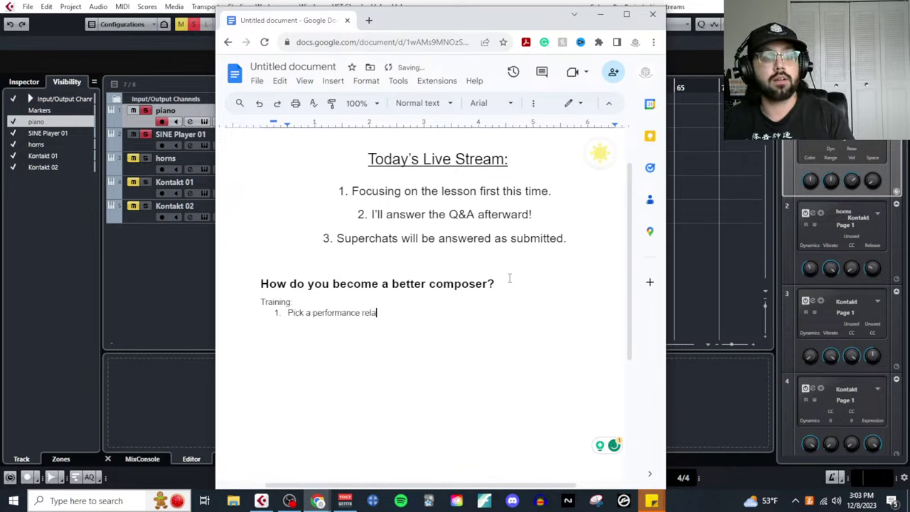
pyautogui.write('ted goal')
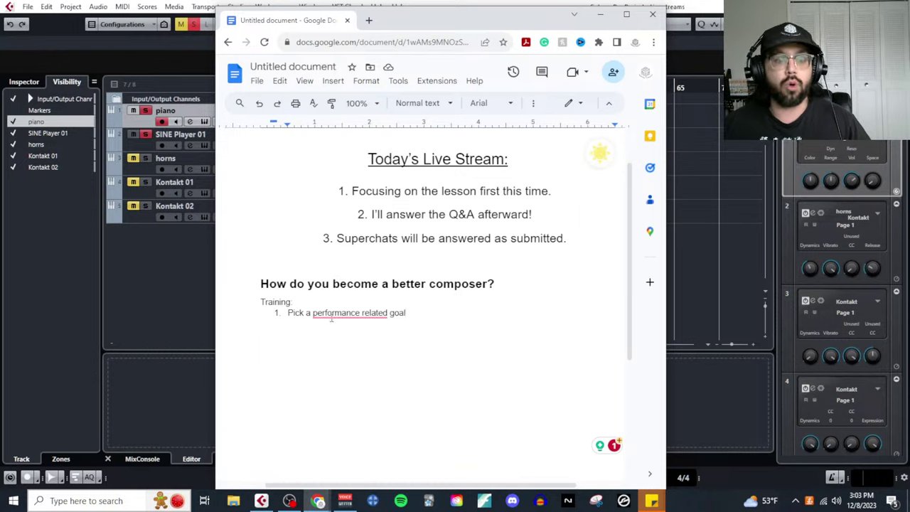
pyautogui.moveTo(362, 317)
pyautogui.click(345, 348)
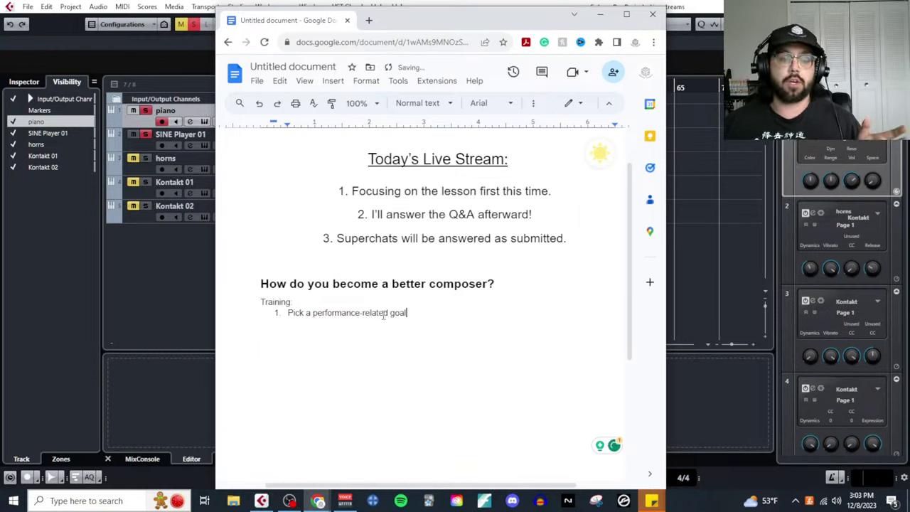
# Add the indented sub-item "Write a symphony" under the performance-related goal.
pyautogui.moveTo(388, 313); pyautogui.dragTo(314, 313)
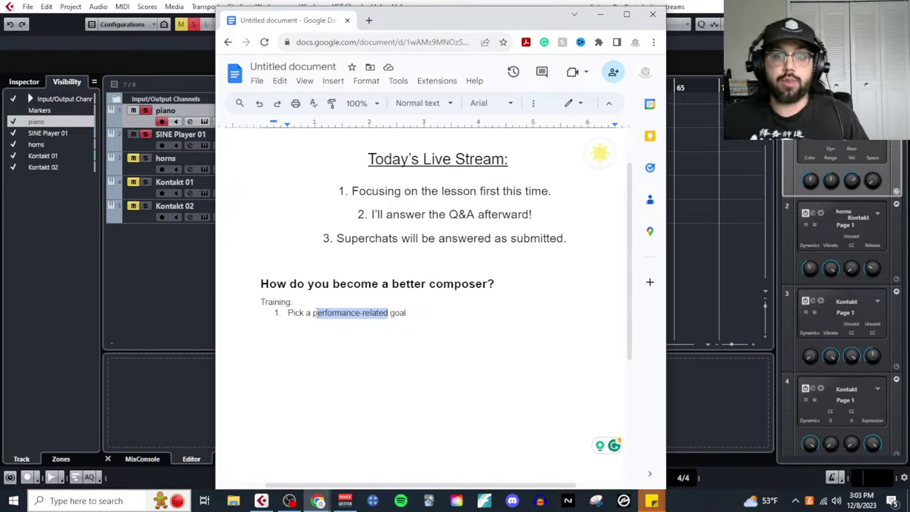
pyautogui.click(450, 317)
pyautogui.press('Return')
pyautogui.press('Tab')
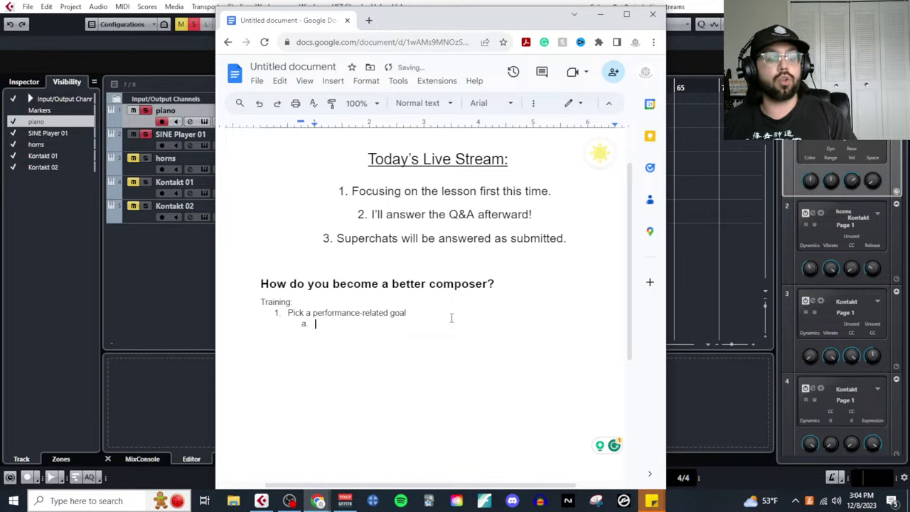
pyautogui.write('Write ')
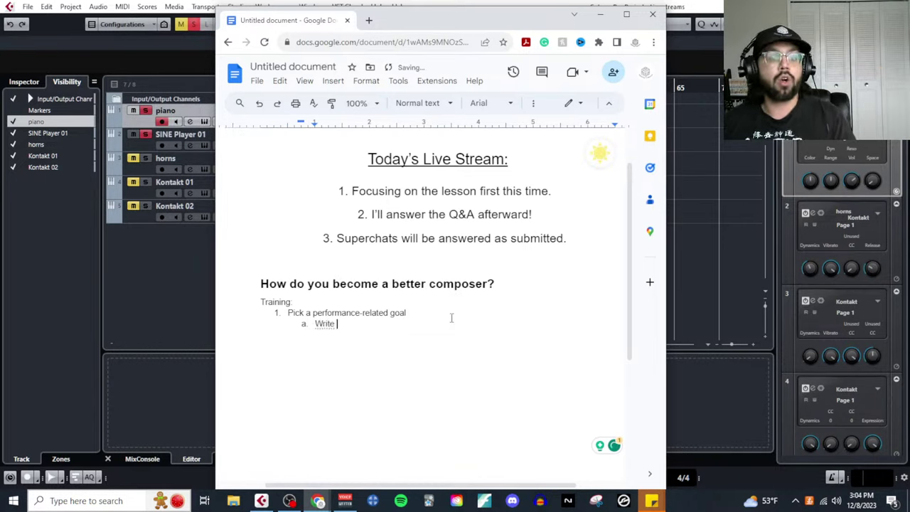
pyautogui.write('a symphony')
# Add a second sub-item reading "Write a piece of music like (insert favorite composer)".
pyautogui.press('Return')
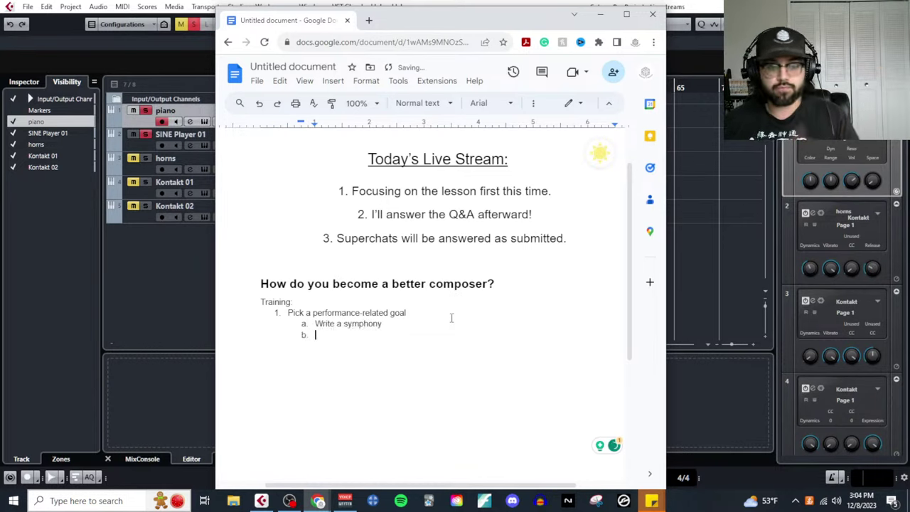
pyautogui.write('Write a piec')
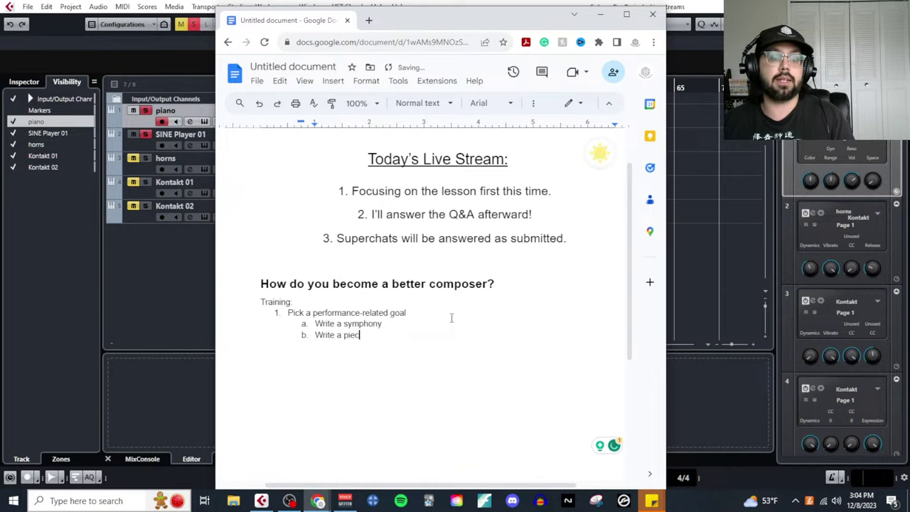
pyautogui.write('e of music like (e')
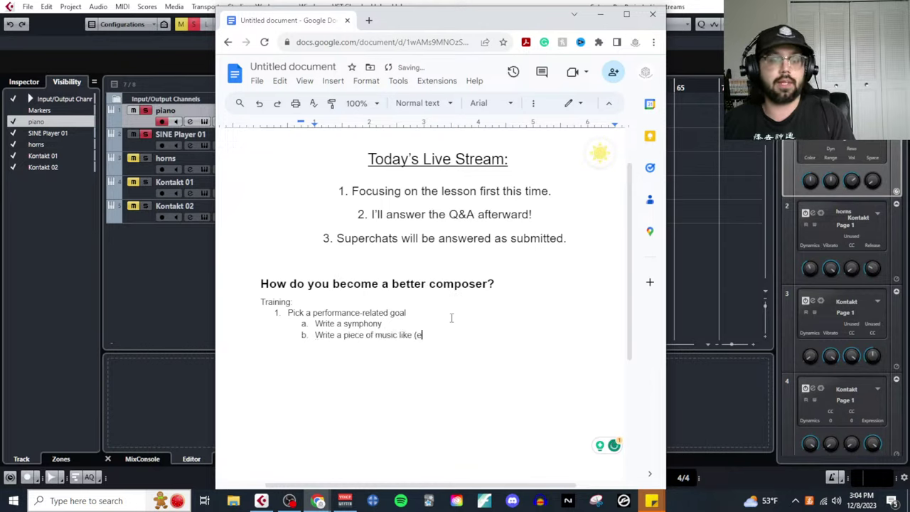
pyautogui.press('BackSpace')
pyautogui.write('inse')
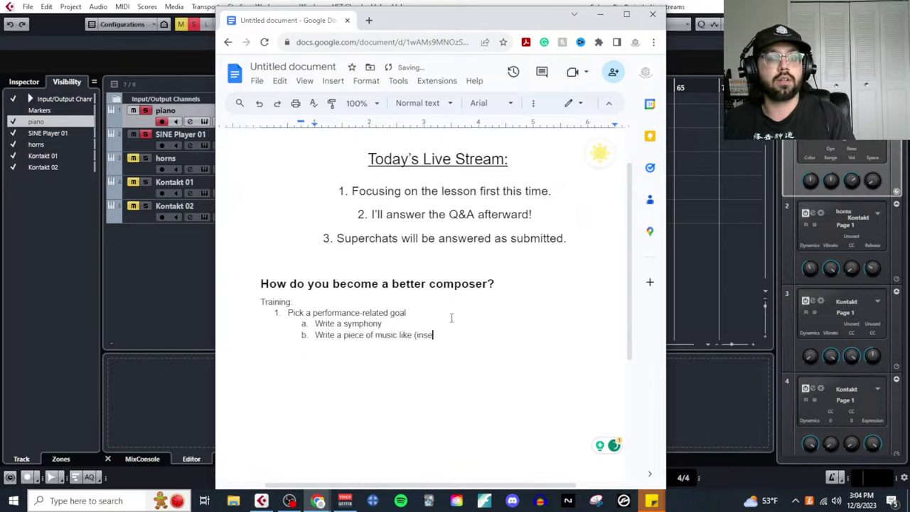
pyautogui.write('rt favorite com')
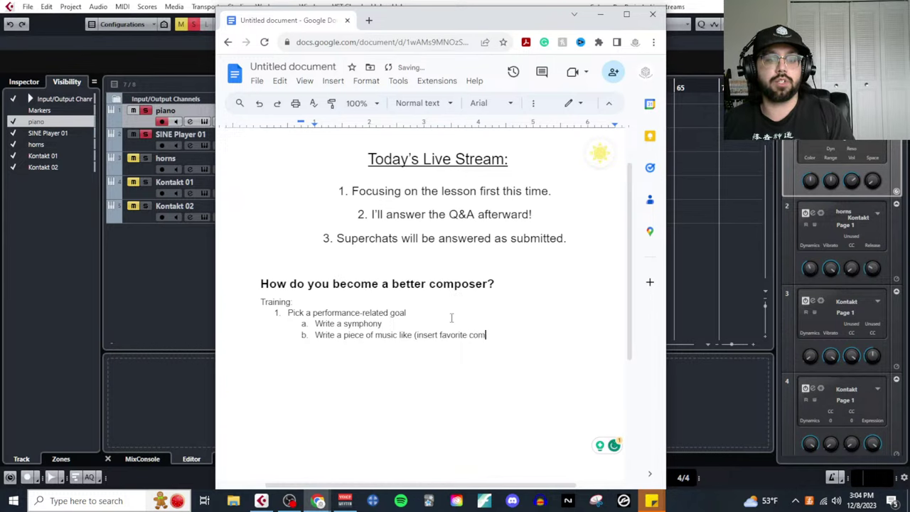
pyautogui.write('poser)')
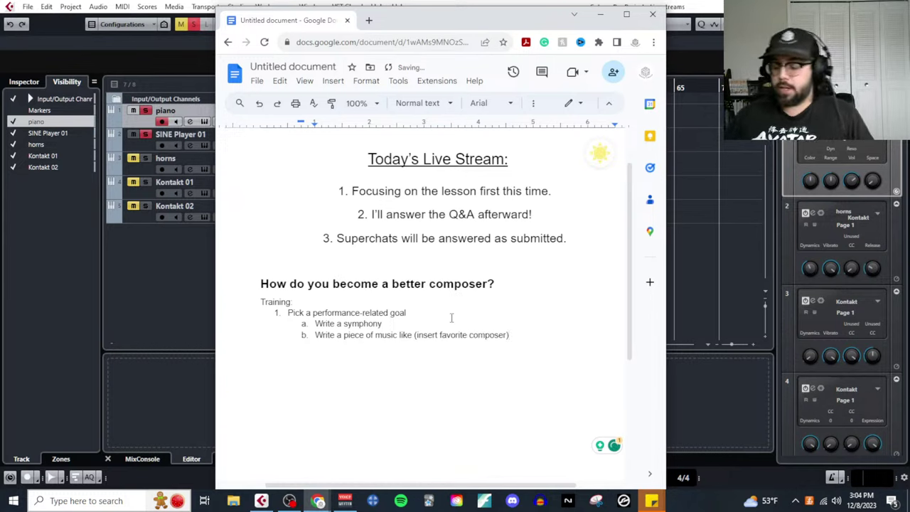
# Add the sub-items "Write a film soundtrack" and "Score a video game" to the list of goals.
pyautogui.press('Return')
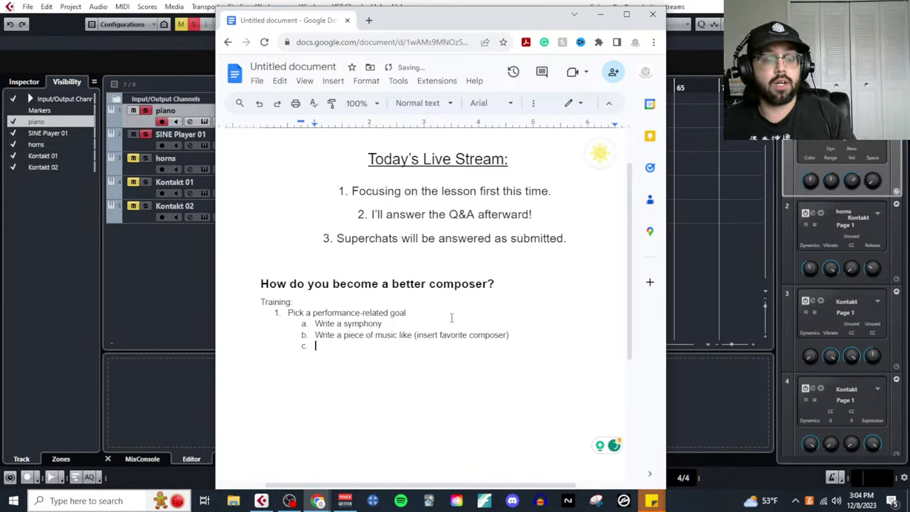
pyautogui.write('Write a film soundtrack')
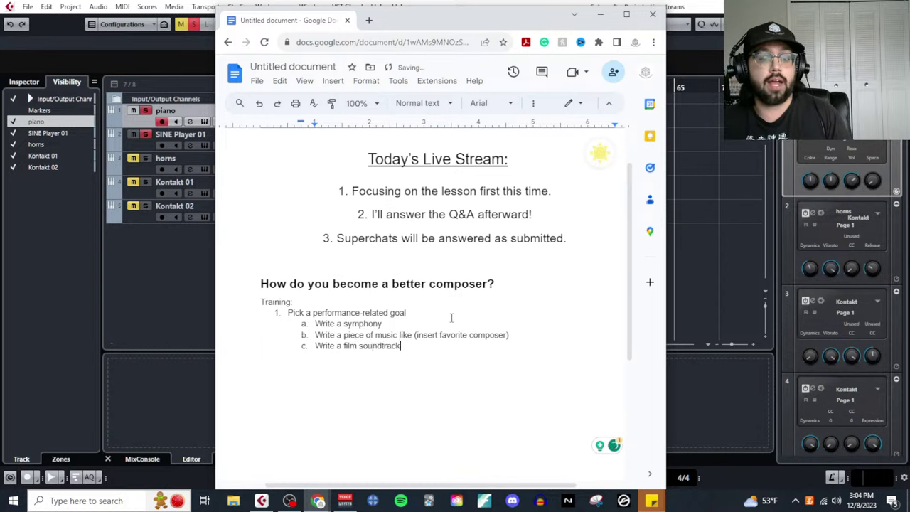
pyautogui.press('Return')
pyautogui.write('Score a video game')
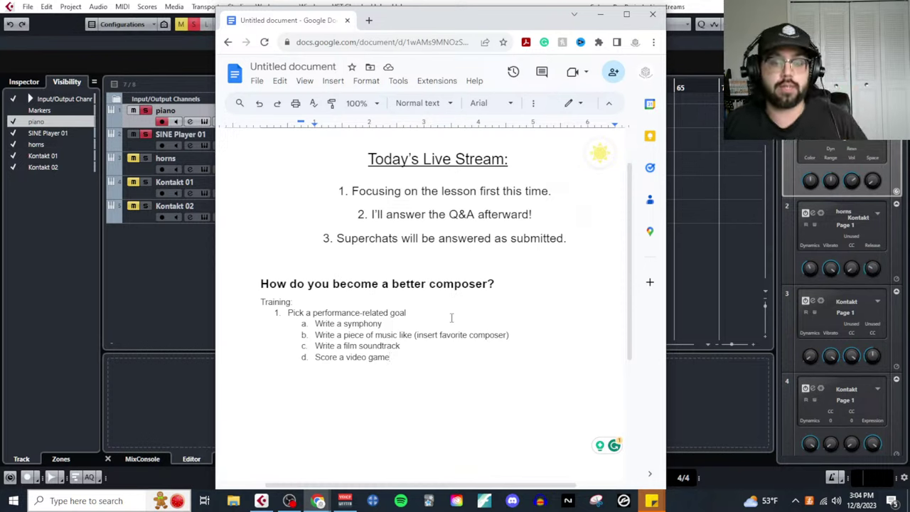
# Append the example (Write music like "Nueva York Train Chase") to the end of the first numbered item.
pyautogui.click(451, 312)
pyautogui.write('(')
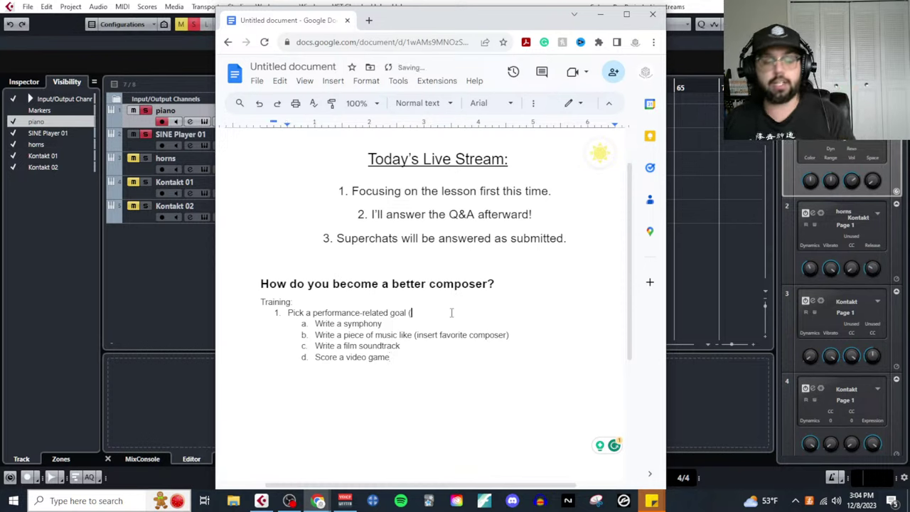
pyautogui.write('Write music')
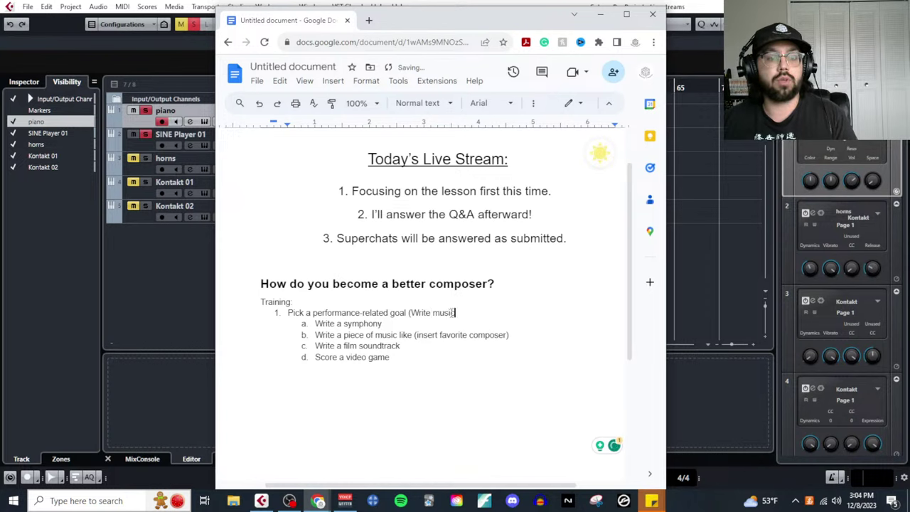
pyautogui.write(' like "Nueva York ')
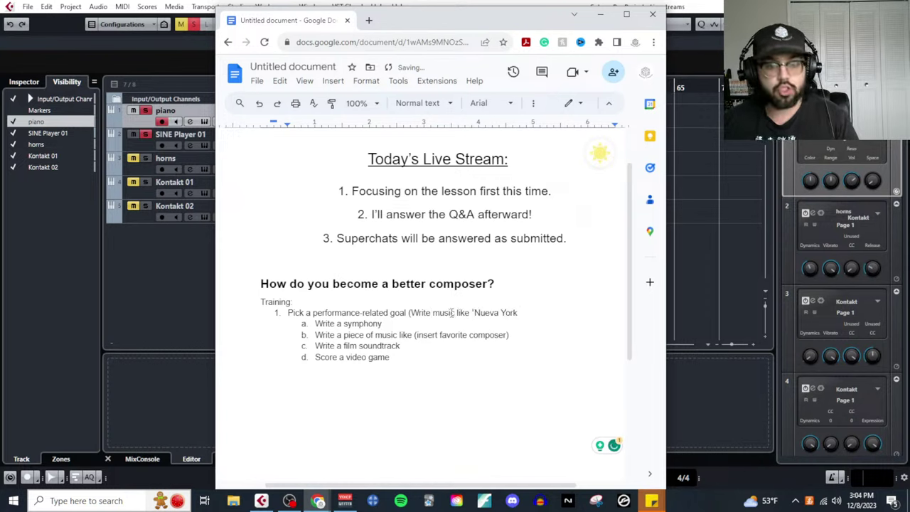
pyautogui.write('Train Ch')
pyautogui.press('BackSpace')
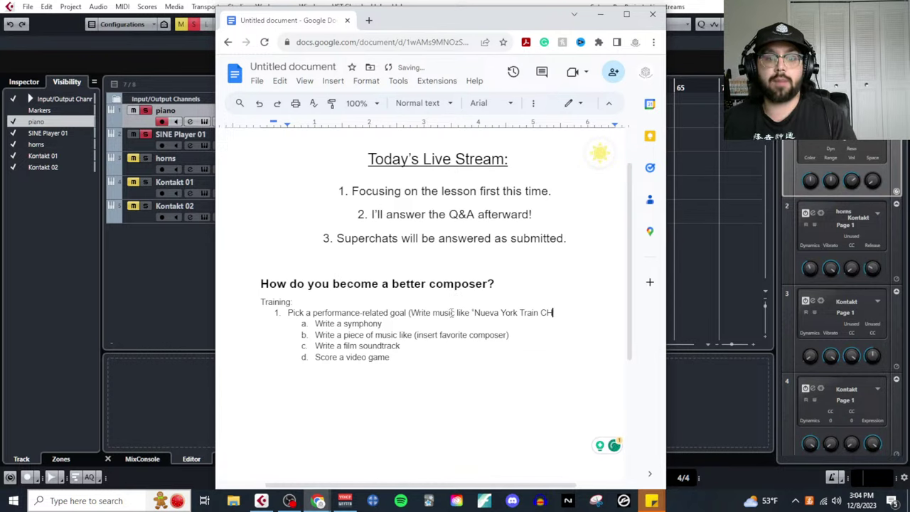
pyautogui.write('hase")')
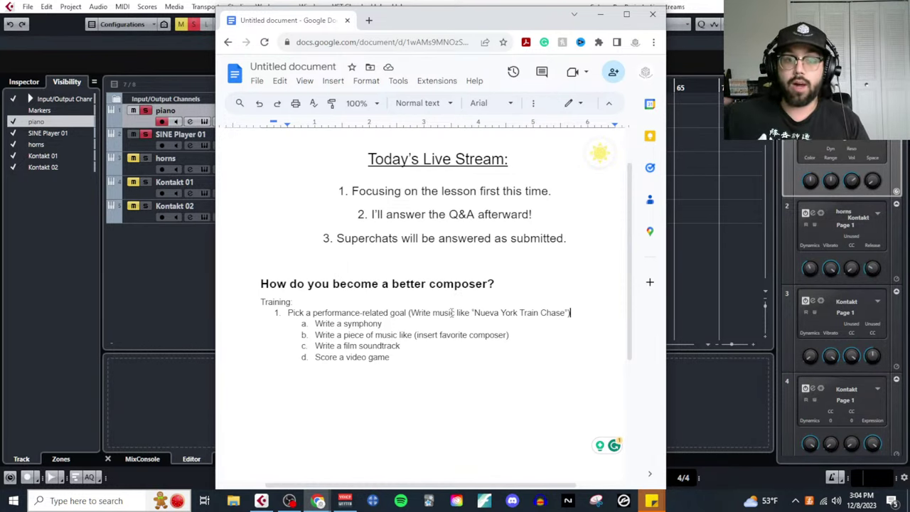
# Add a second top-level numbered item reading "What is the gap between your right now, and your performance goal?" after the video game sub-item.
pyautogui.click(412, 355)
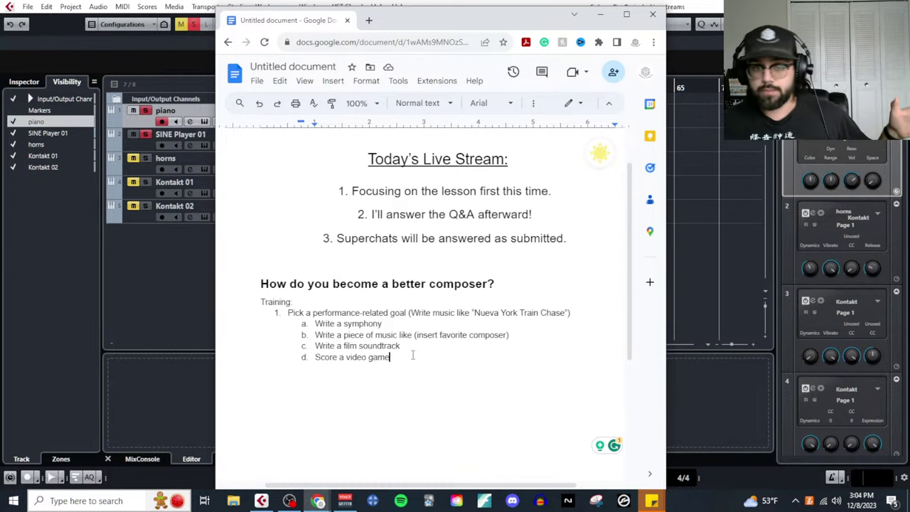
pyautogui.press('Return')
pyautogui.press('Return')
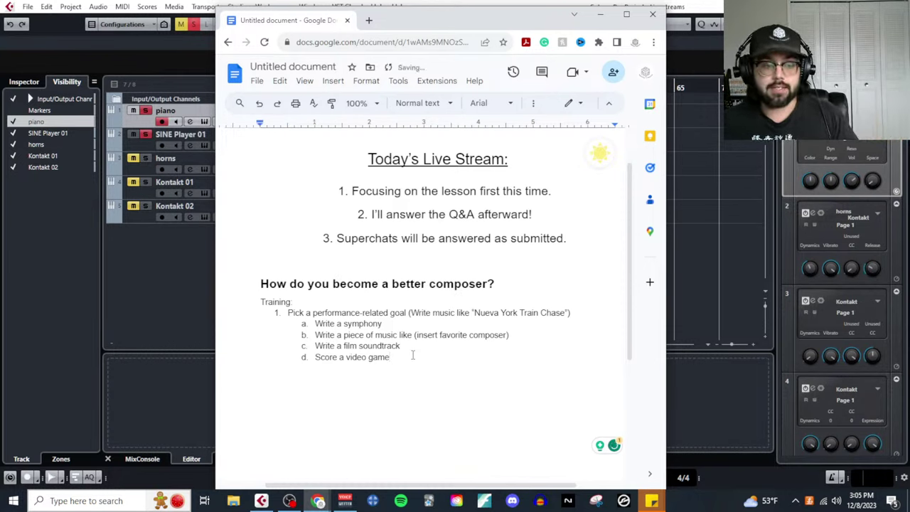
pyautogui.hotkey('ctrl', 'z')
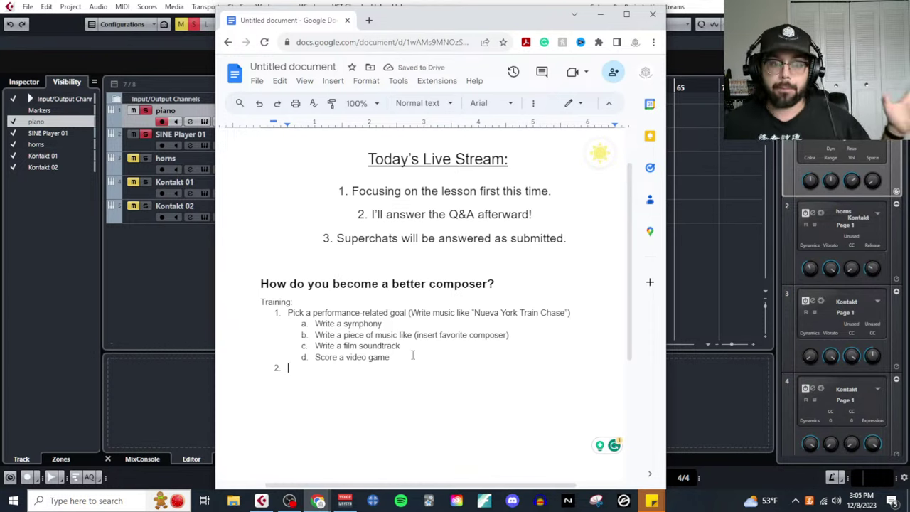
pyautogui.write('What is the g')
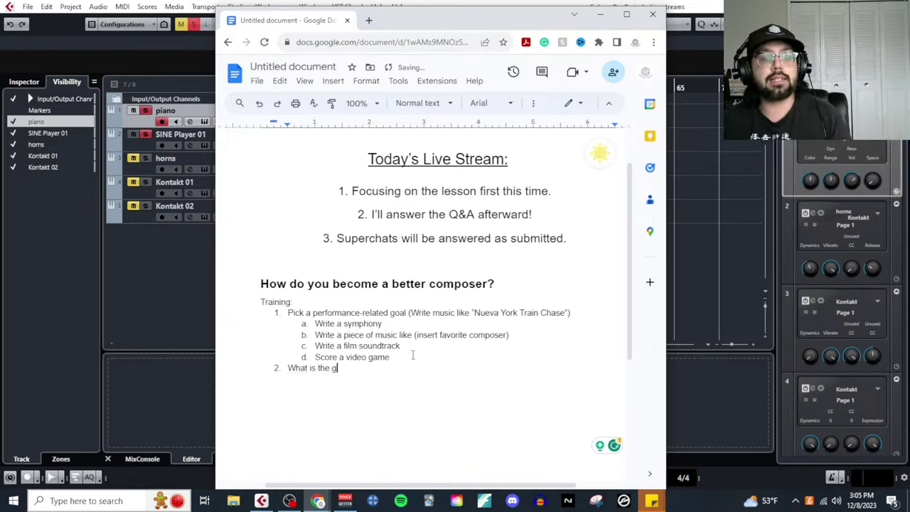
pyautogui.write('ap between y')
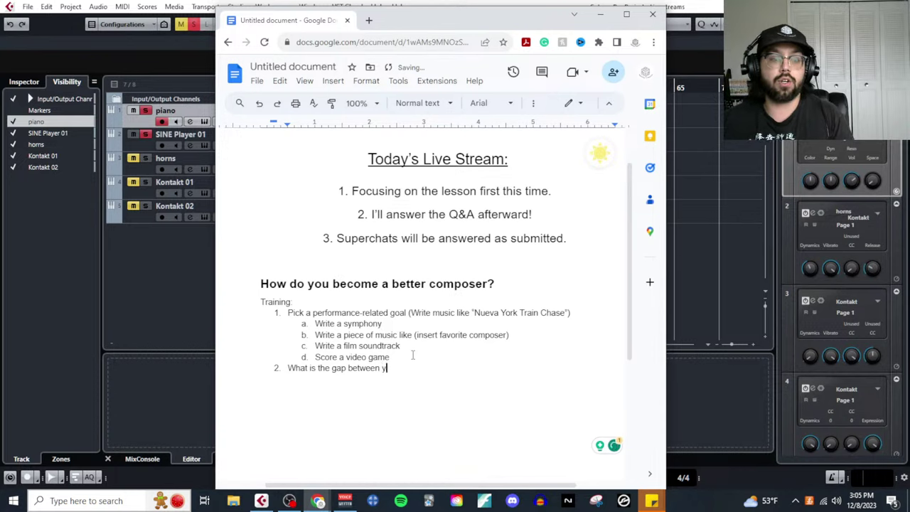
pyautogui.write('our right now, and y')
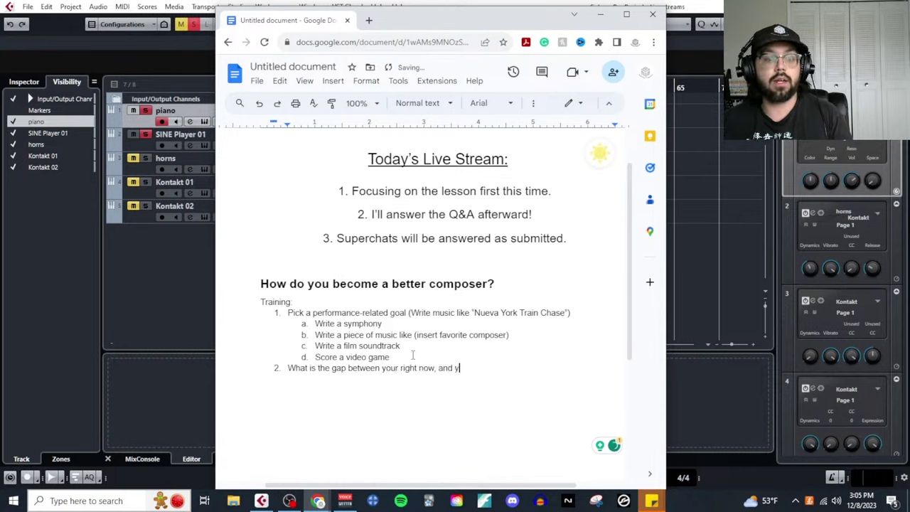
pyautogui.write('our performance goal?')
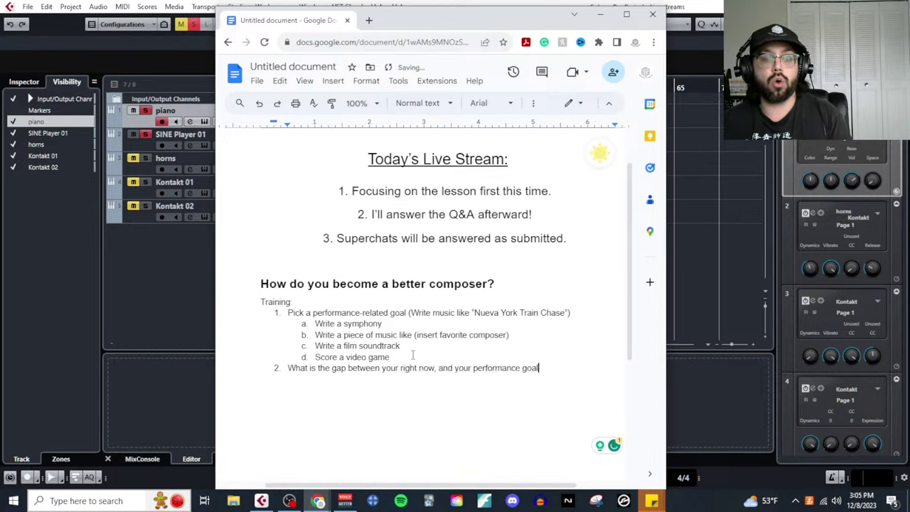
# Add the sub-item "What can't you do that you need to be able to develop." under item 2, with "can't" in italics.
pyautogui.press('Return')
pyautogui.press('Tab')
pyautogui.write('What')
pyautogui.hotkey('ctrl', 'i')
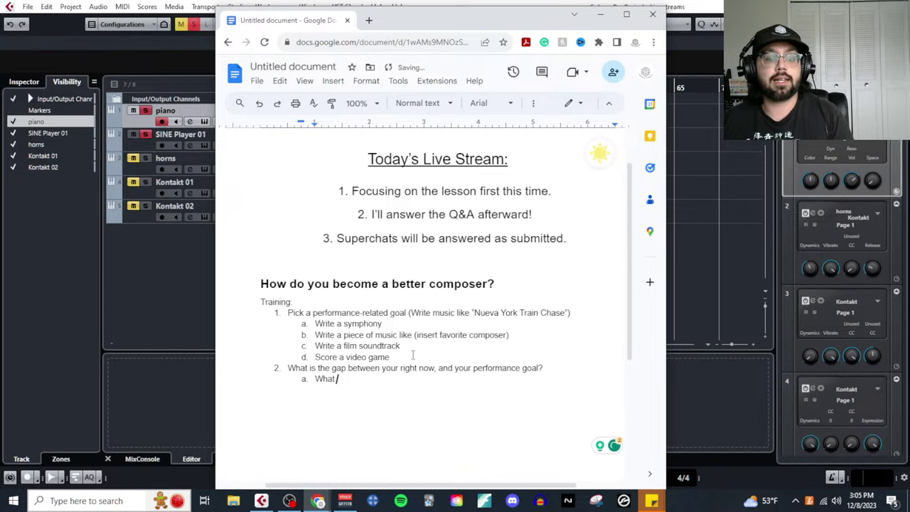
pyautogui.write("can't")
pyautogui.hotkey('ctrl', 'i')
pyautogui.write('you do')
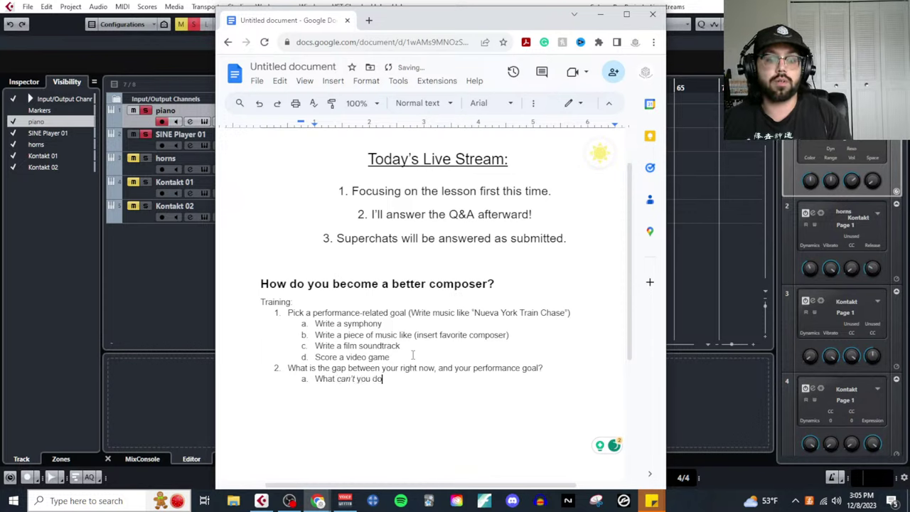
pyautogui.write(' that you need to be')
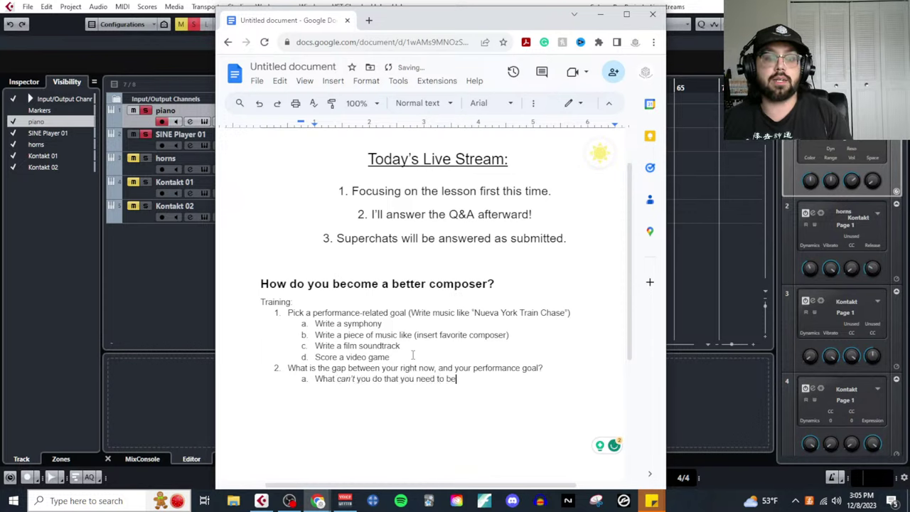
pyautogui.write(' able to dovelop.')
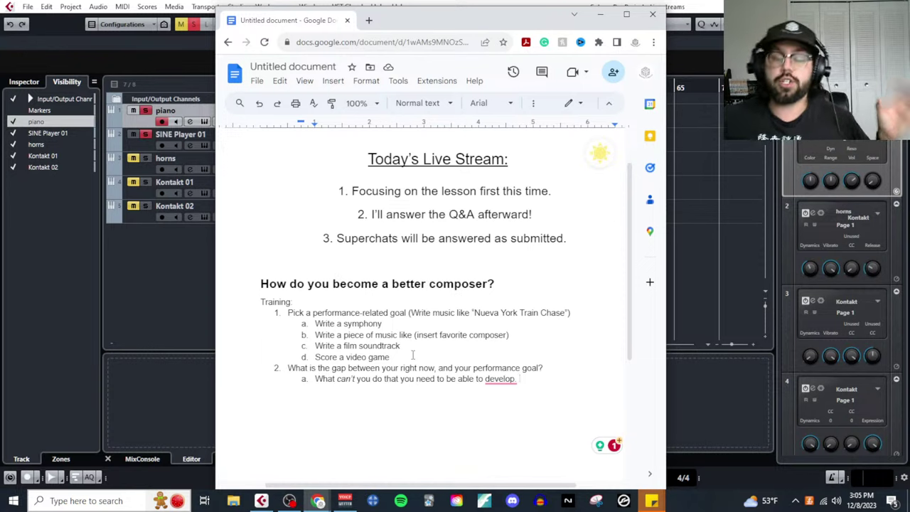
# Add the third-level item "Don't know how to use synths" beneath the "What can't you do" sub-item.
pyautogui.click(525, 380)
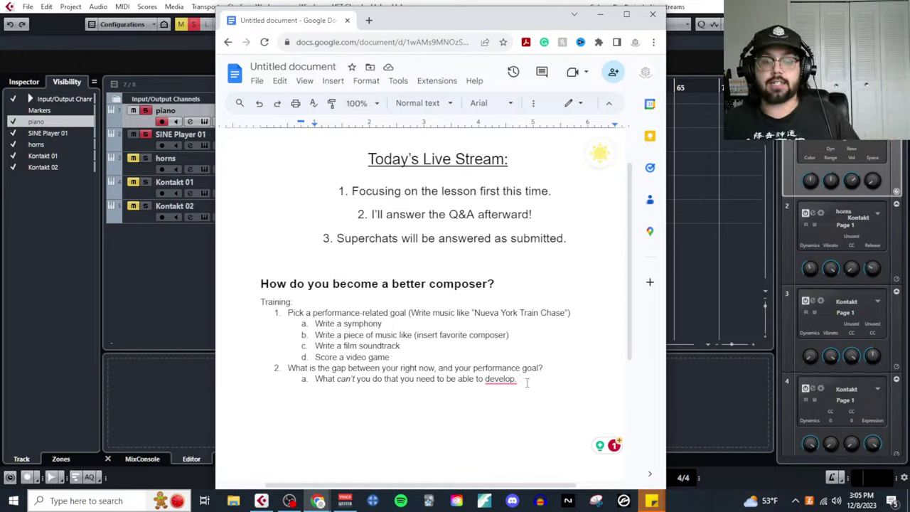
pyautogui.press('Return')
pyautogui.press('Tab')
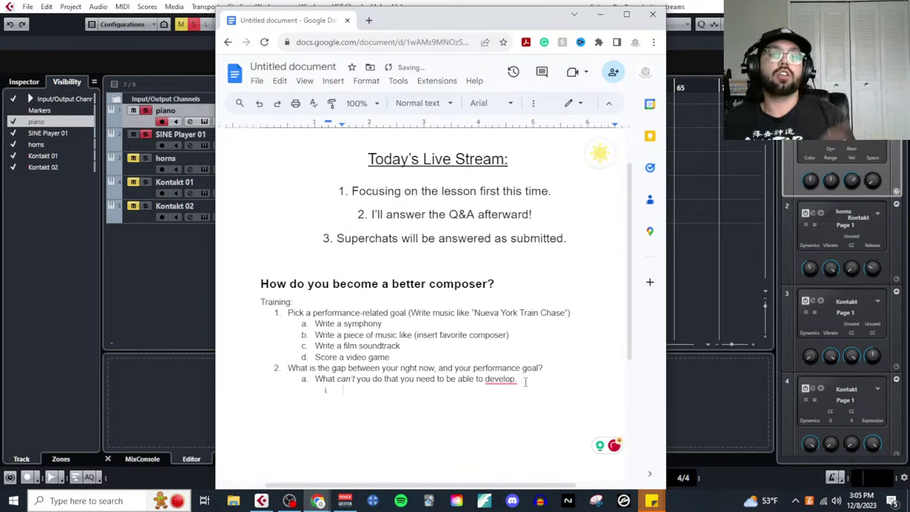
pyautogui.write("Can't")
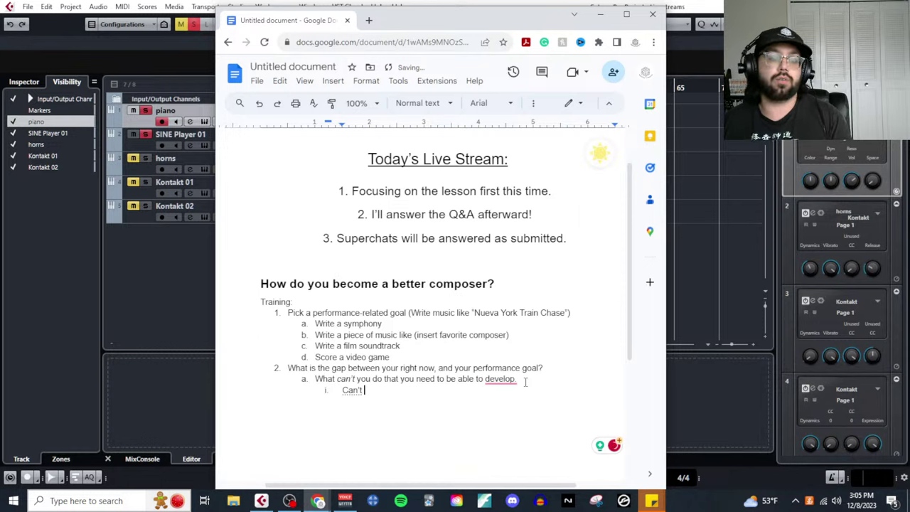
pyautogui.press('BackSpace')
pyautogui.press('BackSpace')
pyautogui.press('BackSpace')
pyautogui.press('BackSpace')
pyautogui.press('BackSpace')
pyautogui.write("don'")
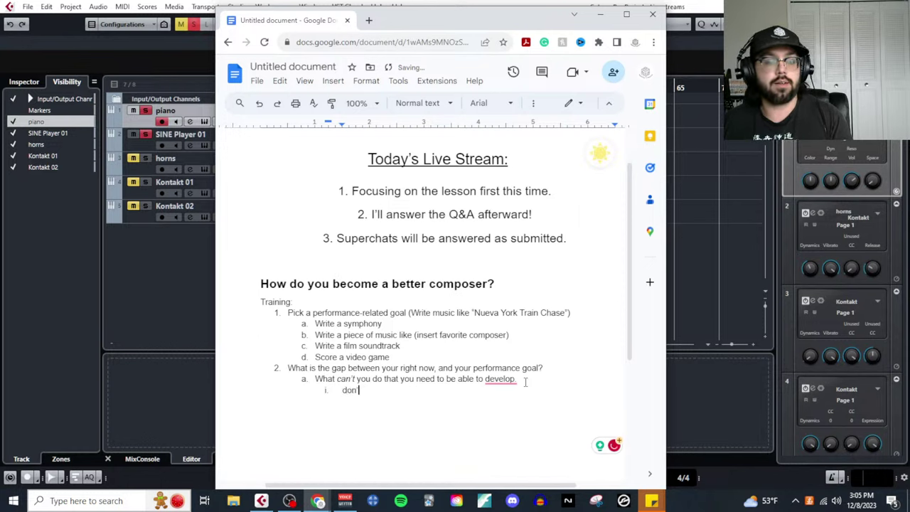
pyautogui.write('t kno')
pyautogui.press('BackSpace')
pyautogui.press('BackSpace')
pyautogui.press('BackSpace')
pyautogui.press('BackSpace')
pyautogui.write('know ')
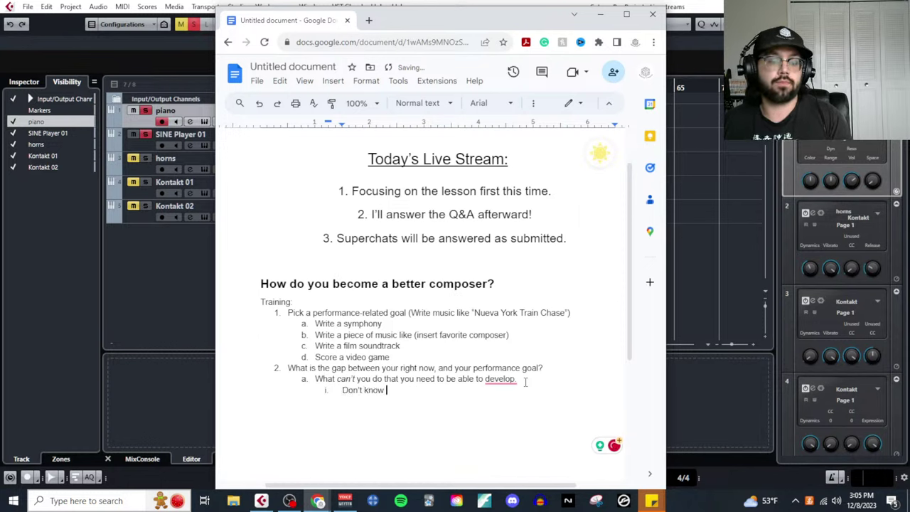
pyautogui.write('how to use synths')
# Add a second third-level item reading "Don't feel comfortable creating chord progressions".
pyautogui.press('Return')
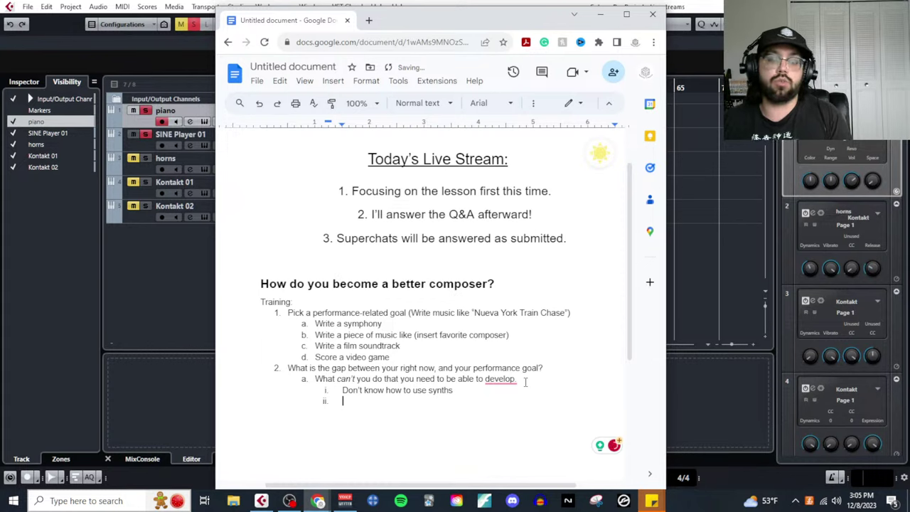
pyautogui.write("Don't feel comfortab")
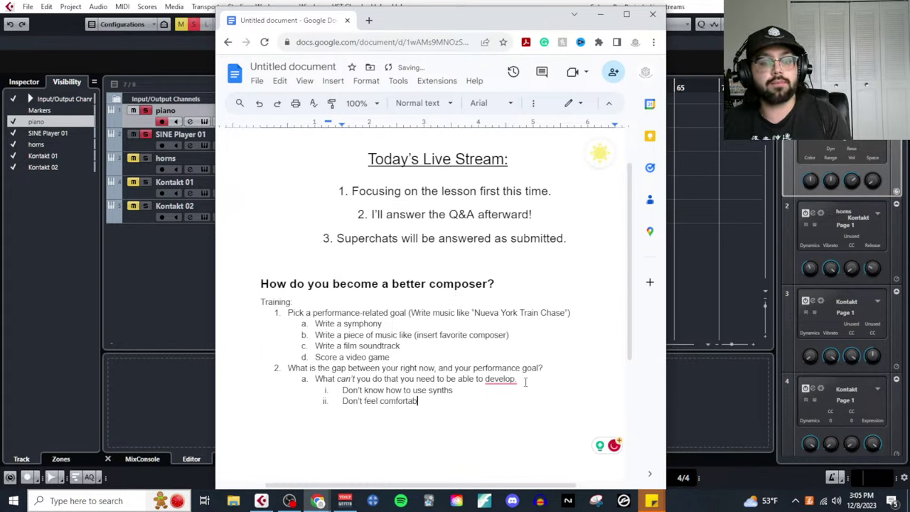
pyautogui.write('le creating chor')
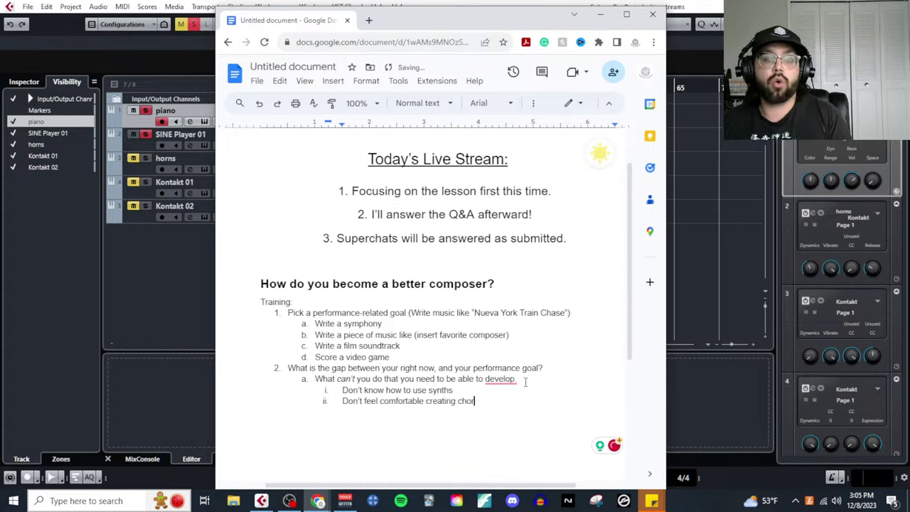
pyautogui.write('d progressions')
# Add the third-level item "Maybe you don't know how to mix music" after the chord progressions item.
pyautogui.press('Return')
pyautogui.write('mayb')
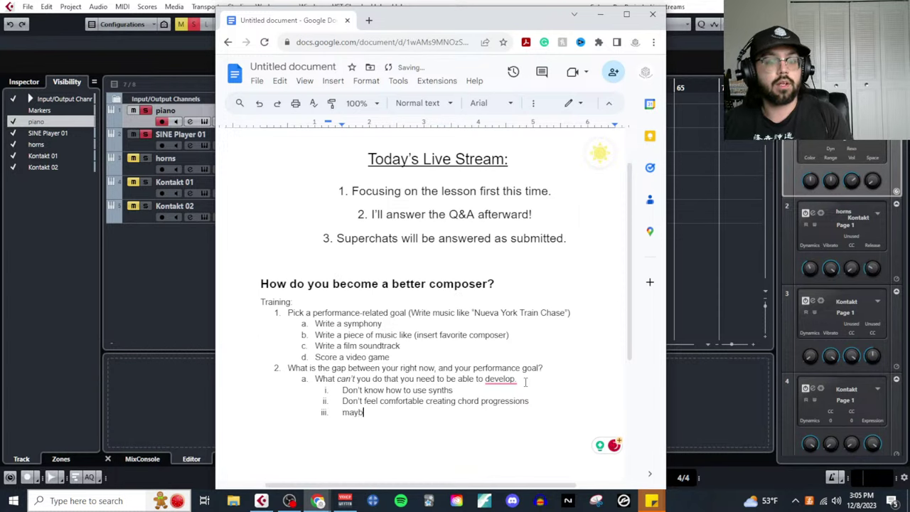
pyautogui.write("e you don't know ho")
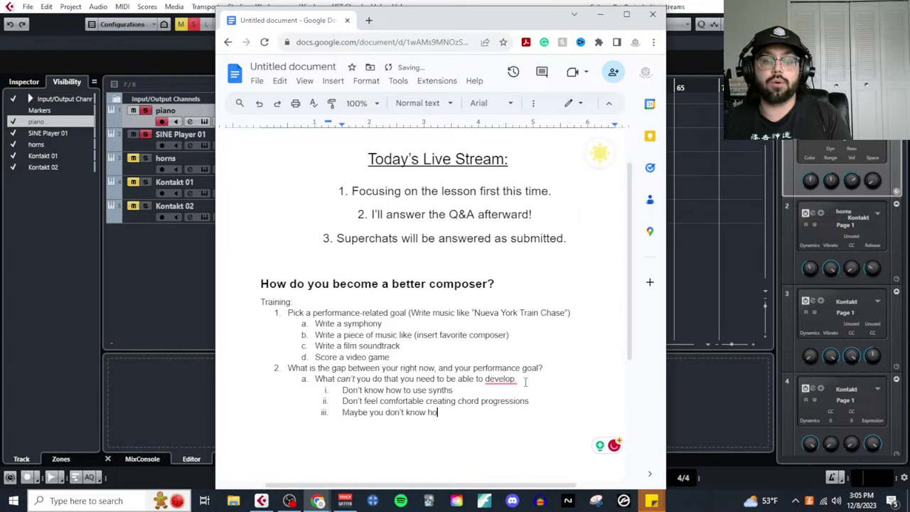
pyautogui.write('w to mix musc')
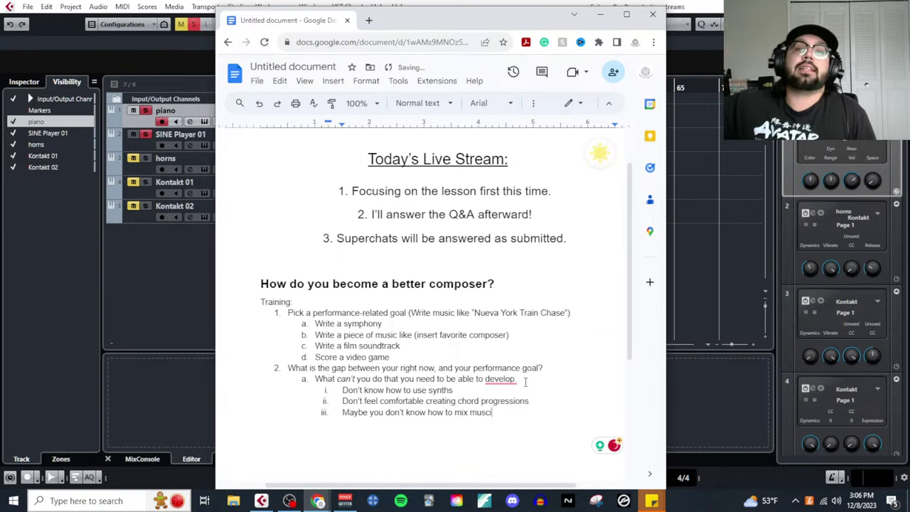
pyautogui.write('i')
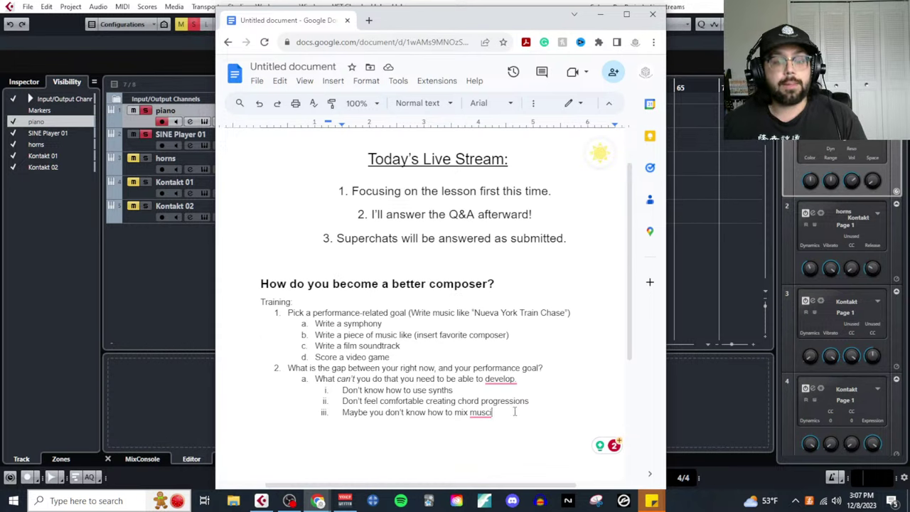
# Leave the list and write the unnumbered line "Terminal objectives = end goals" below it, separated by a blank line.
pyautogui.press('Return')
pyautogui.press('Return')
pyautogui.press('Return')
pyautogui.press('Return')
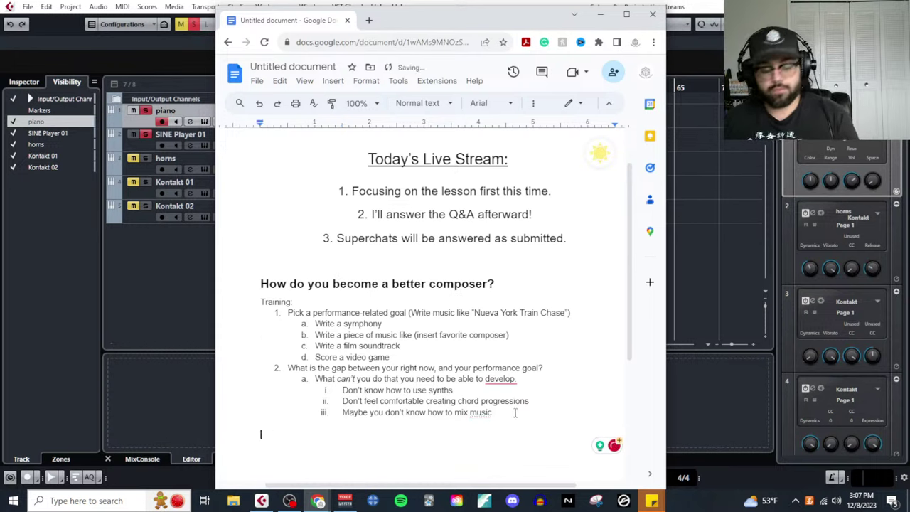
pyautogui.write('Terminal objectie')
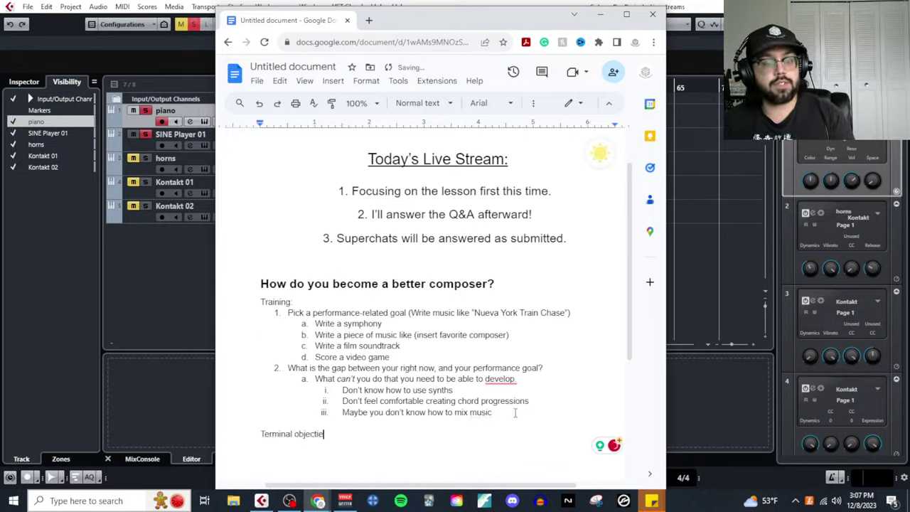
pyautogui.press('BackSpace')
pyautogui.write('ves = end goals')
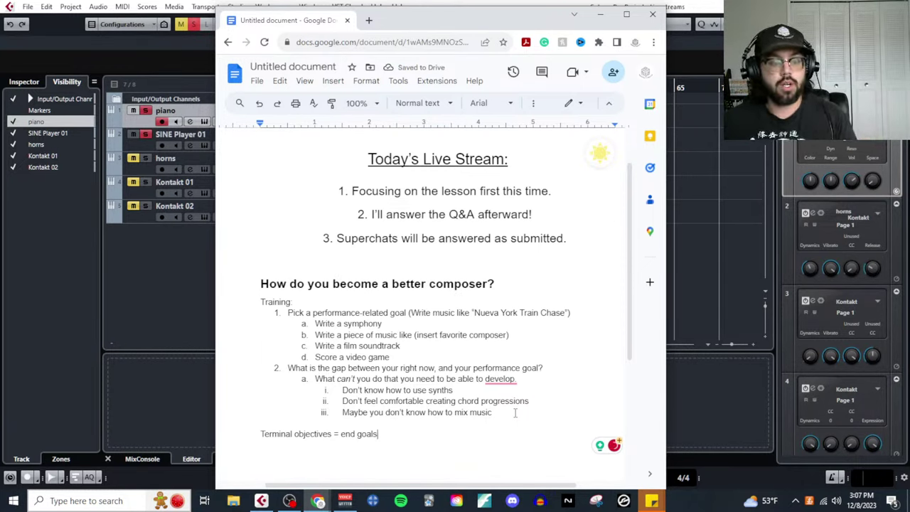
# Write "Enabling objectives = mini goals that help you achieve the terminal objectives." on the line below the terminal objectives definition.
pyautogui.press('Return')
pyautogui.write('Enab')
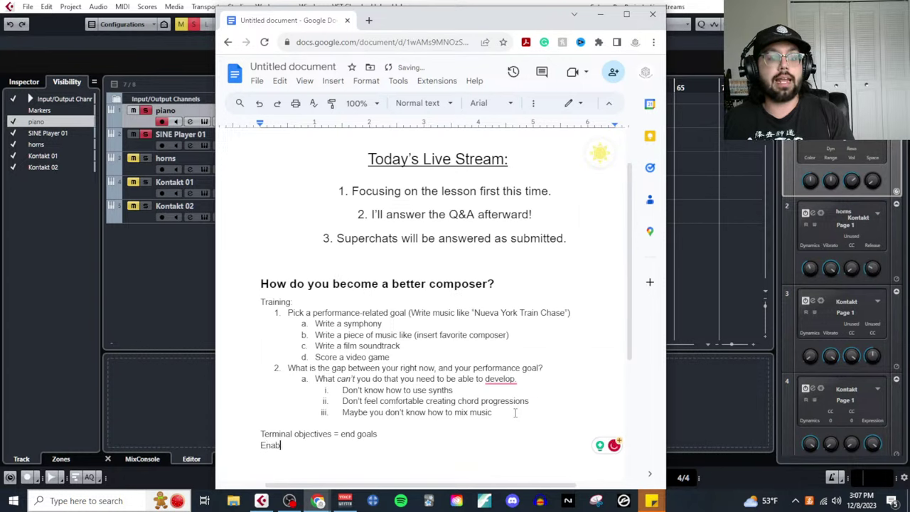
pyautogui.write('ling objectives = ')
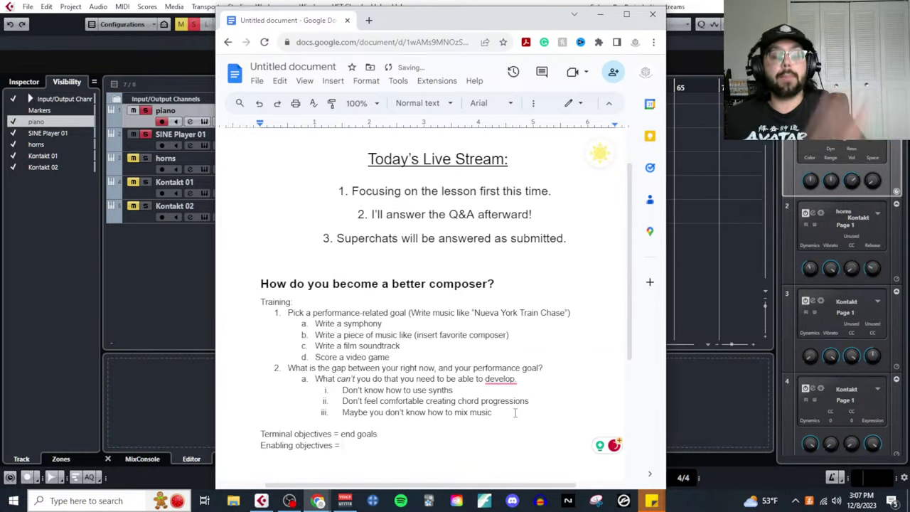
pyautogui.write('mini goals')
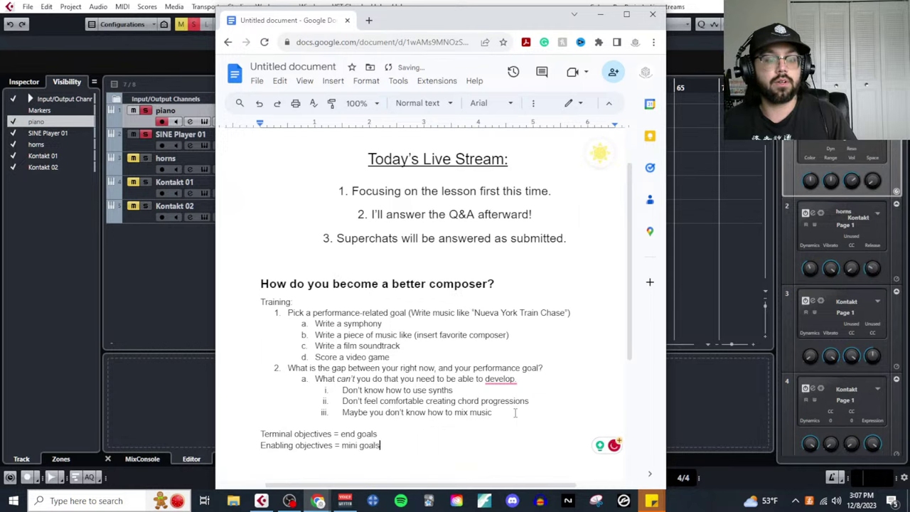
pyautogui.write(' that help you achieve ')
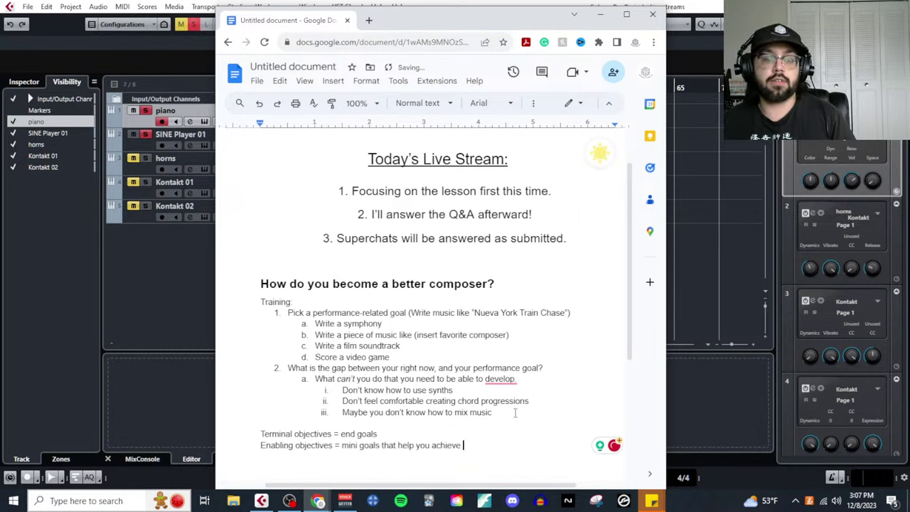
pyautogui.write('the terminal objectives')
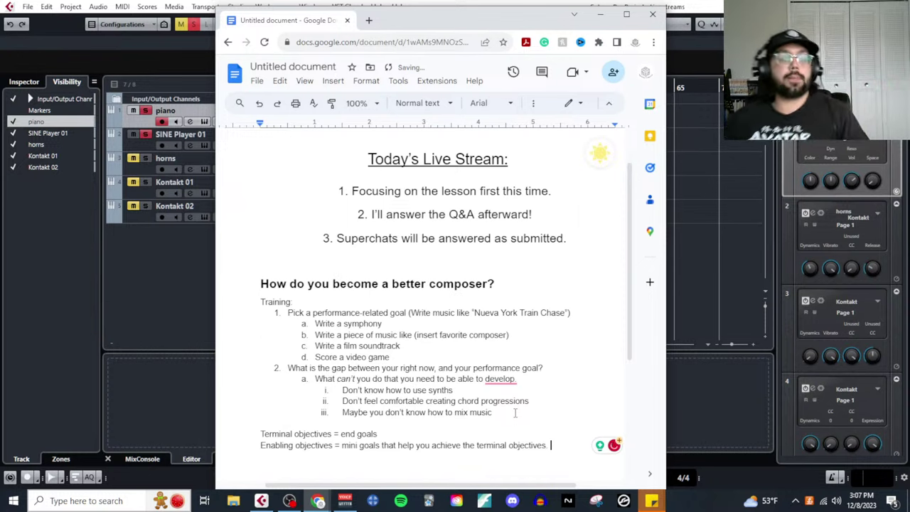
pyautogui.write('.')
# Add a third top-level list item reading "Build a plan to bridge the gap." after the mixing music item.
pyautogui.moveTo(453, 390); pyautogui.dragTo(342, 390)
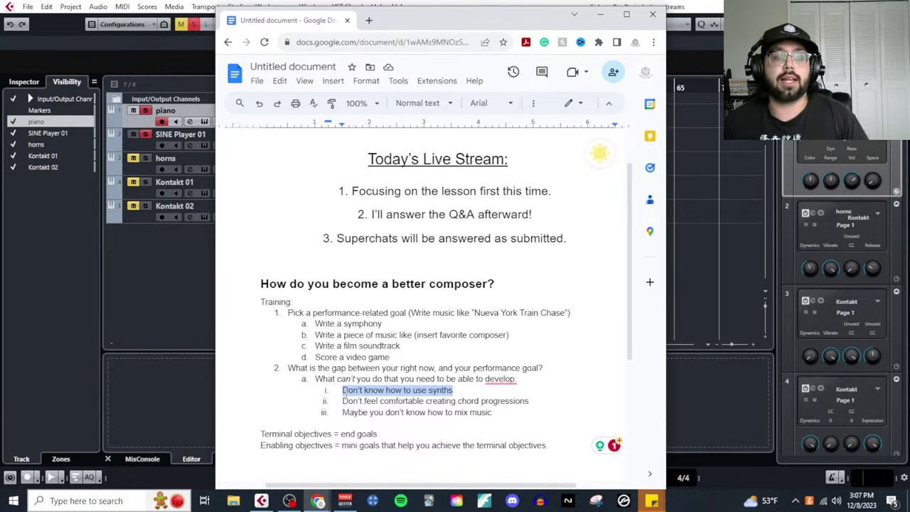
pyautogui.click(496, 414)
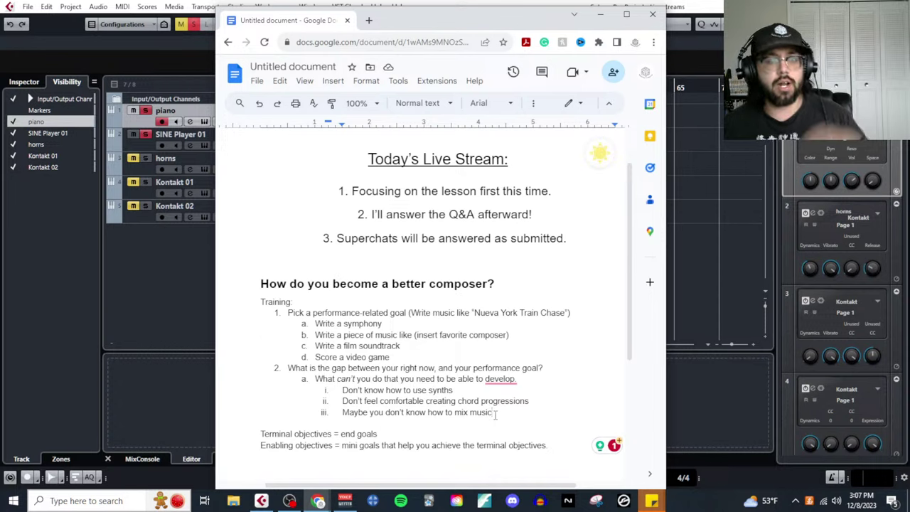
pyautogui.press('Return')
pyautogui.hotkey('shift', 'Tab')
pyautogui.hotkey('shift', 'Tab')
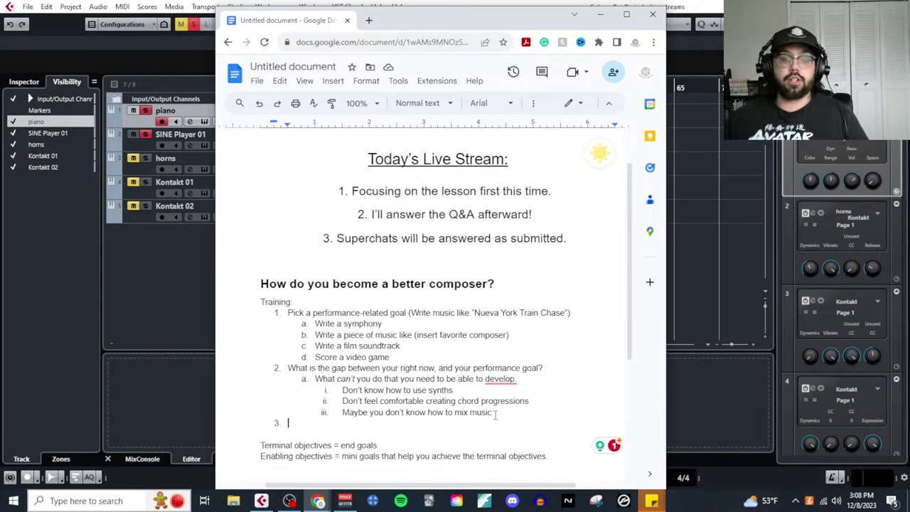
pyautogui.write('Build a')
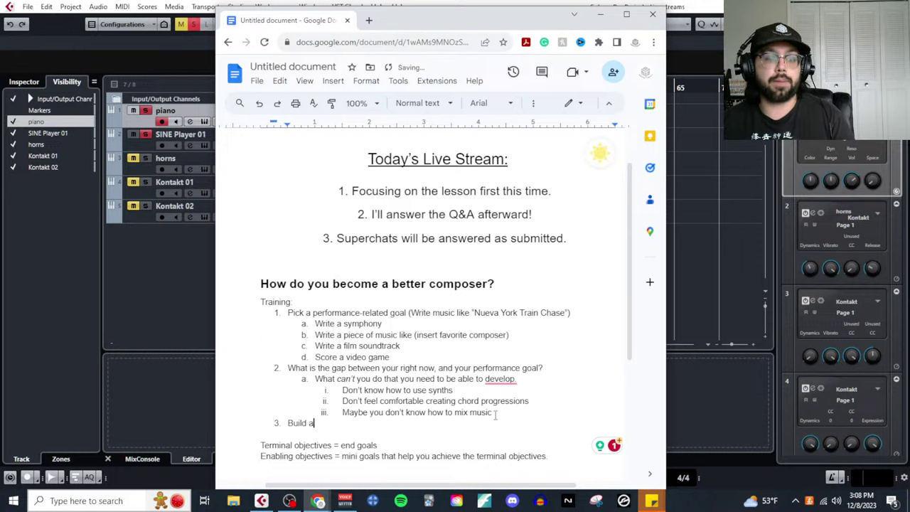
pyautogui.write(' plan to bridge the gap.')
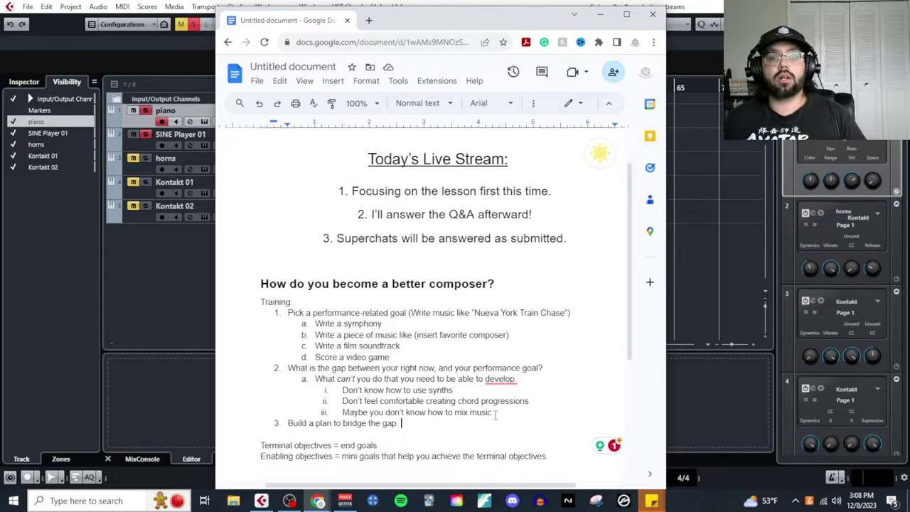
# Leave the list and write "Performance Goal = Write music like John Williams' score to Jurassic Park" below it, with the label in bold.
pyautogui.scroll(-2, 495, 415)
pyautogui.press('Return')
pyautogui.press('Return')
pyautogui.press('Return')
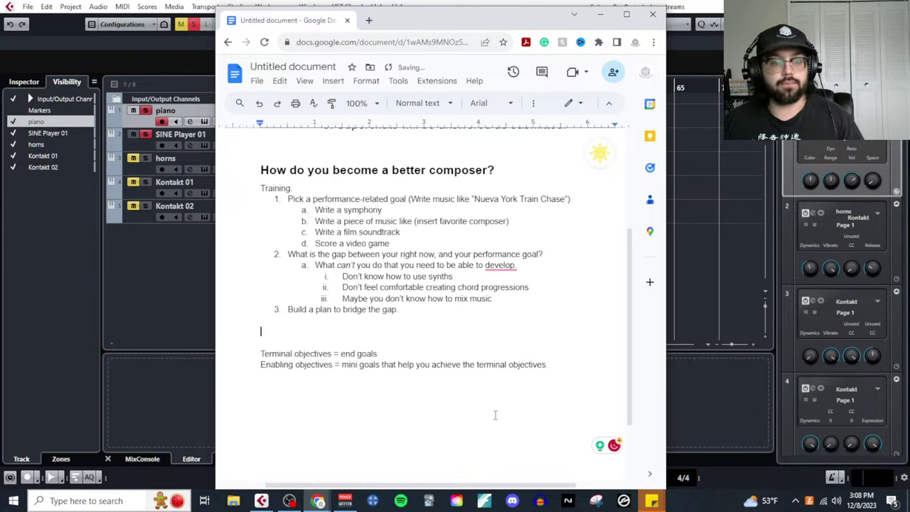
pyautogui.write('Performanc')
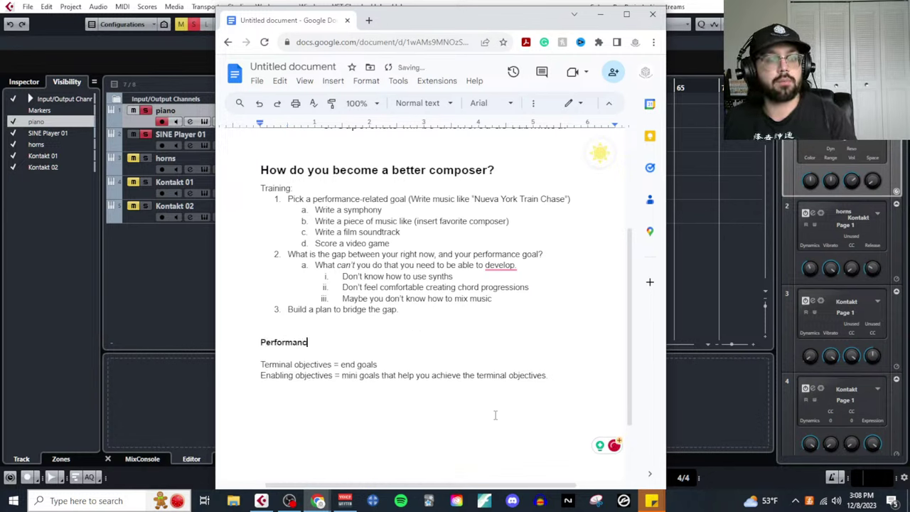
pyautogui.write('e Goal = Writ emus')
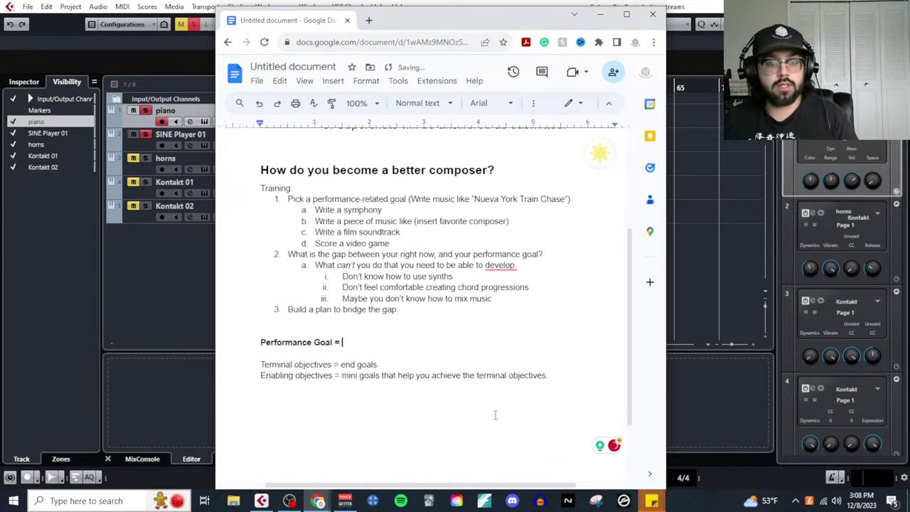
pyautogui.press('BackSpace')
pyautogui.press('BackSpace')
pyautogui.press('BackSpace')
pyautogui.press('BackSpace')
pyautogui.press('BackSpace')
pyautogui.press('BackSpace')
pyautogui.write('te ')
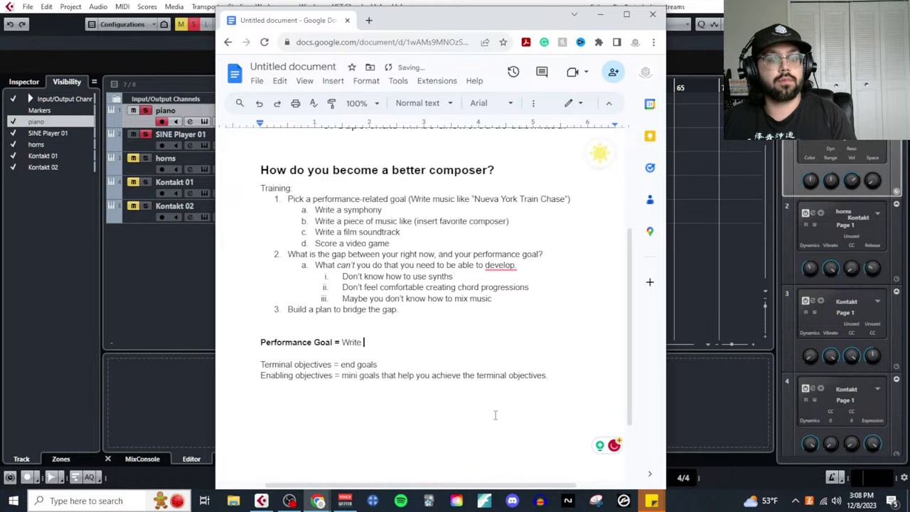
pyautogui.write('music like John Willim')
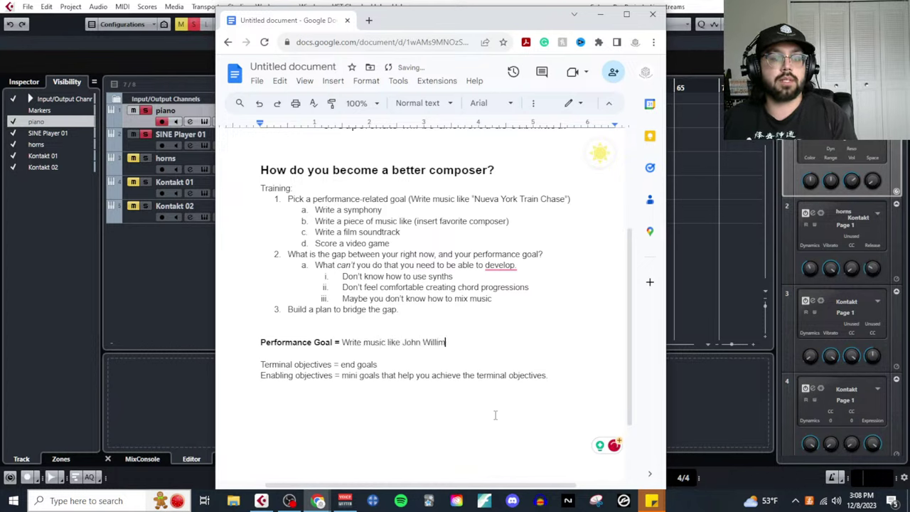
pyautogui.press('BackSpace')
pyautogui.write("ams' sco")
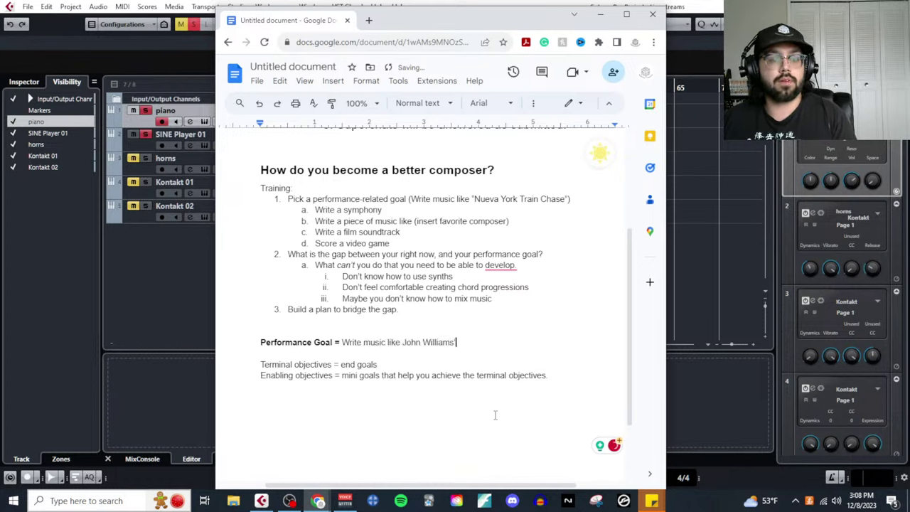
pyautogui.write('re to Jur')
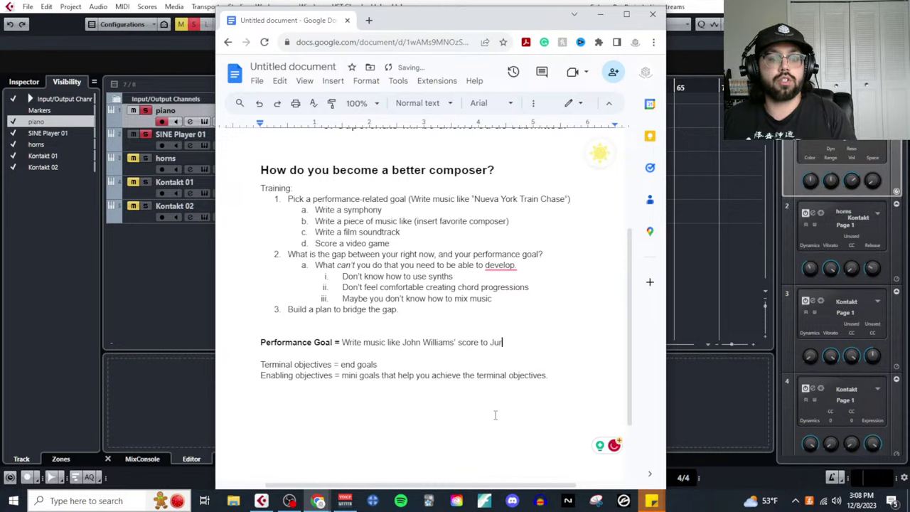
pyautogui.write('assic Park')
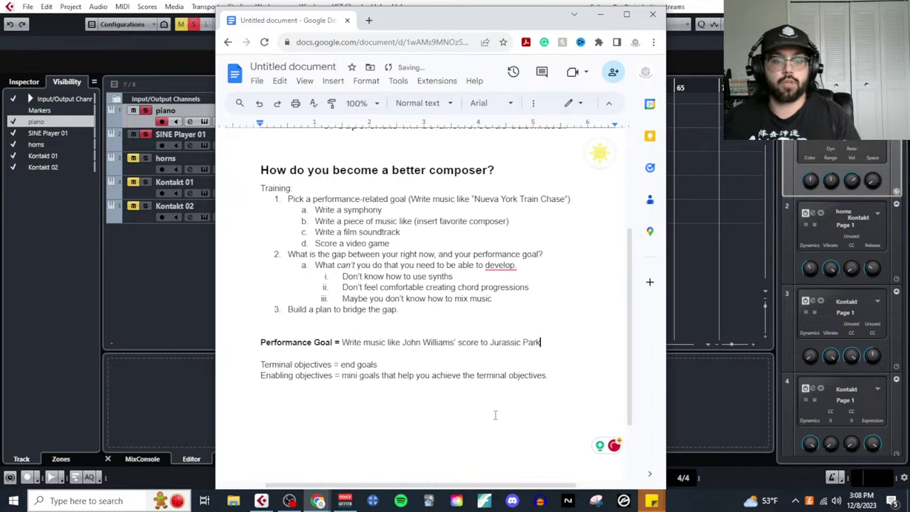
# Add a bold "Gap:" heading one blank line below the performance goal and start a numbered list under it.
pyautogui.press('Return')
pyautogui.press('Return')
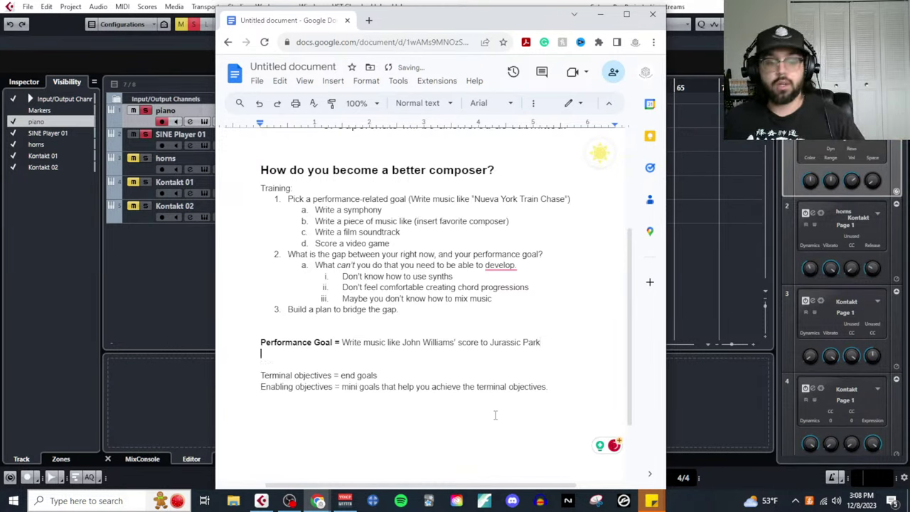
pyautogui.write('Gap')
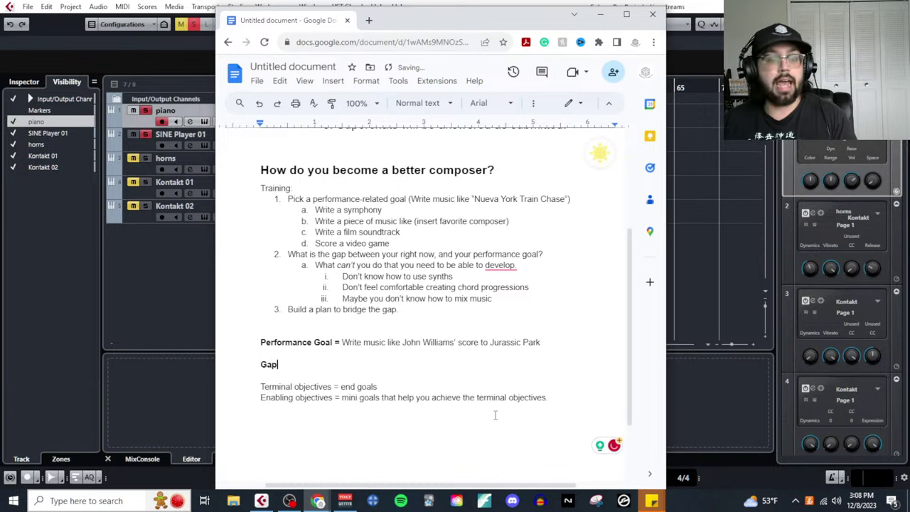
pyautogui.write(':')
pyautogui.press('Return')
pyautogui.write('1. ')
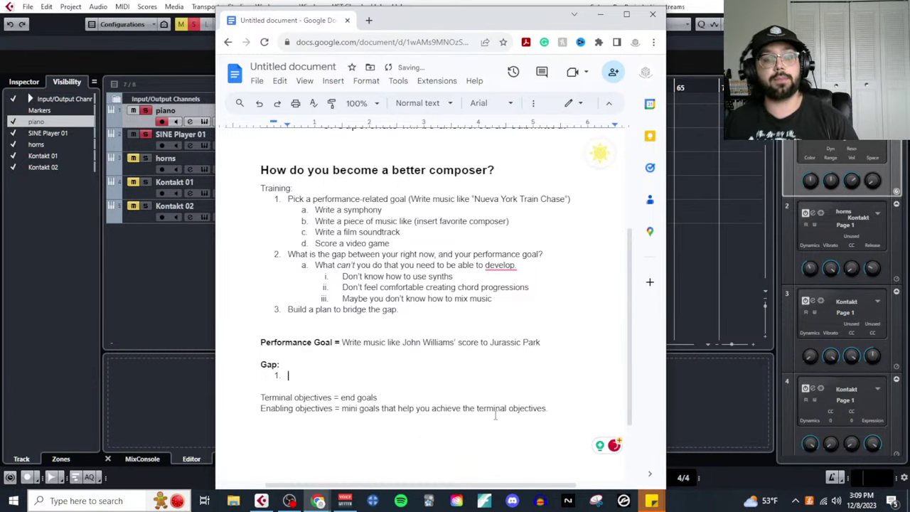
# Write "Can't orchestrate romantic style music" as the first item of the gap list.
pyautogui.write("Can't write")
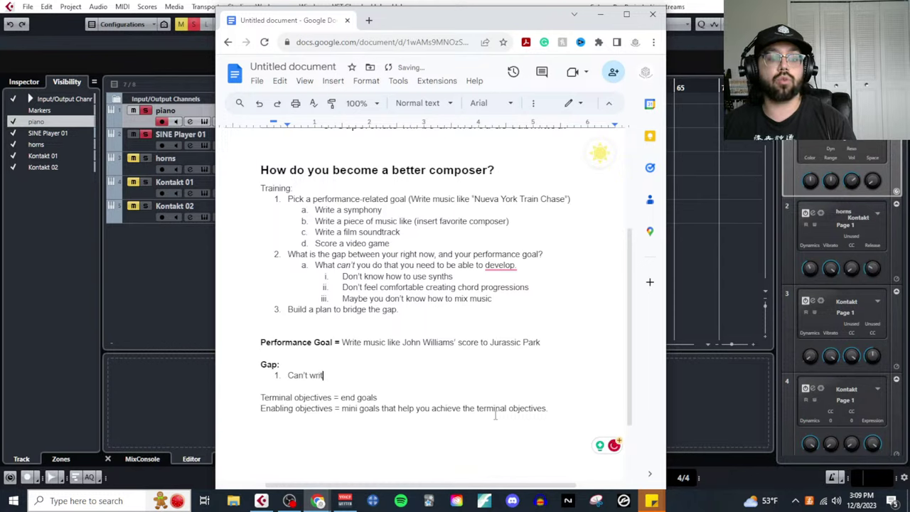
pyautogui.press('BackSpace')
pyautogui.press('BackSpace')
pyautogui.press('BackSpace')
pyautogui.press('BackSpace')
pyautogui.press('BackSpace')
pyautogui.write('orchestrate romat')
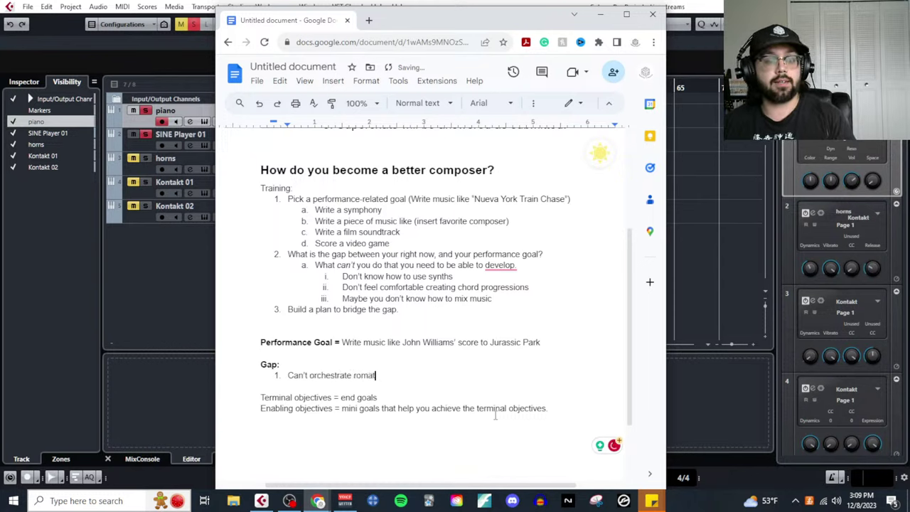
pyautogui.press('BackSpace')
pyautogui.write('ntic style music')
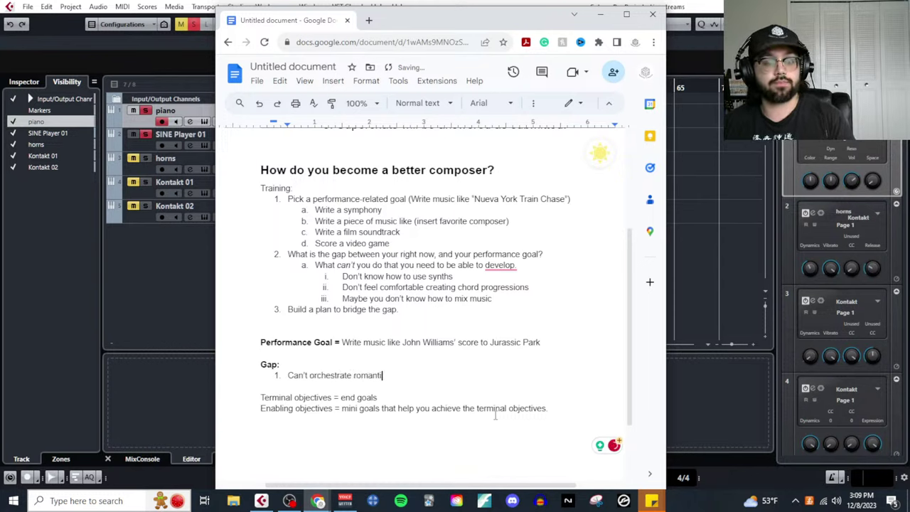
# Add "Can't write memorable melodies" as the second item of the gap list.
pyautogui.press('Return')
pyautogui.write("Can't write memorabgle")
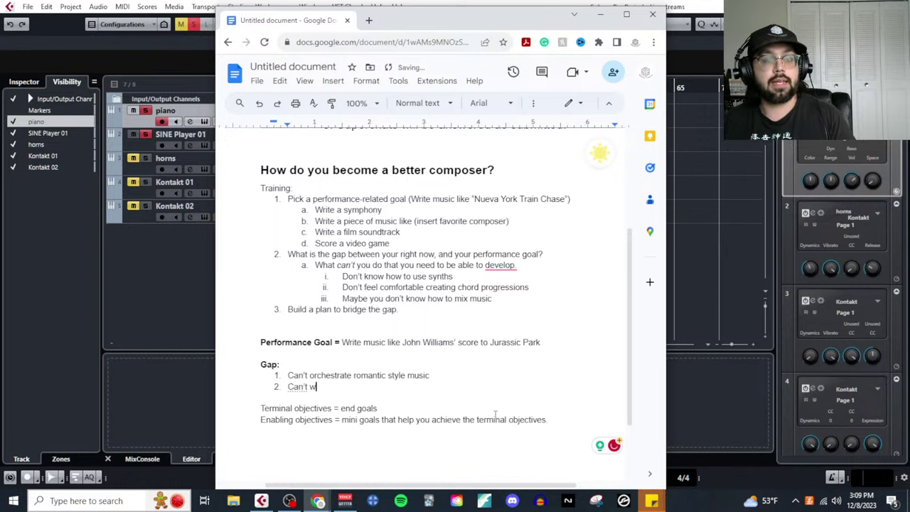
pyautogui.press('BackSpace')
pyautogui.press('BackSpace')
pyautogui.press('BackSpace')
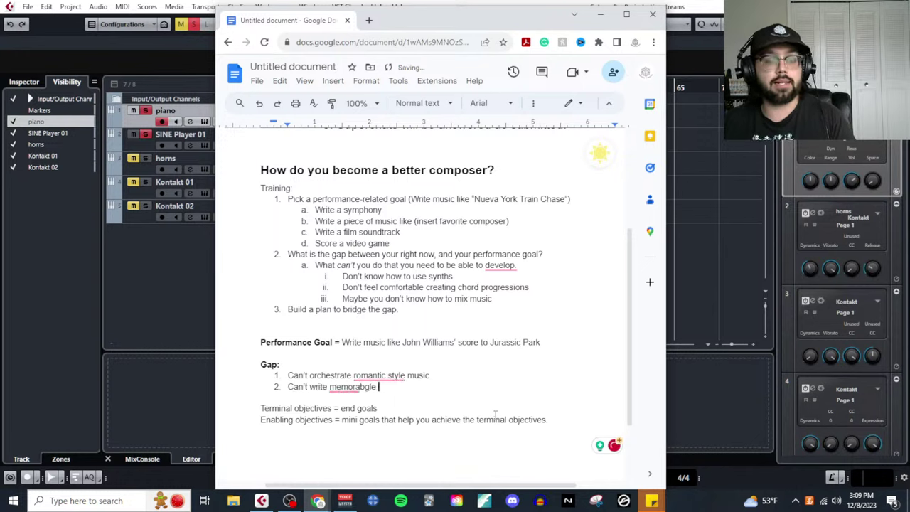
pyautogui.write('le melo')
pyautogui.write('dies')
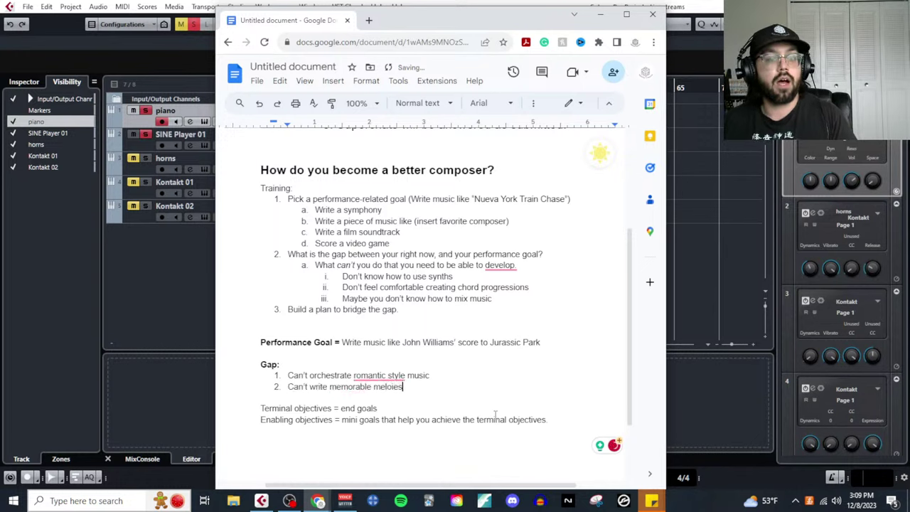
# Add "Can't write interesting chord progressiosn." as the third gap item and end the numbered list.
pyautogui.press('Return')
pyautogui.write("Can't writ")
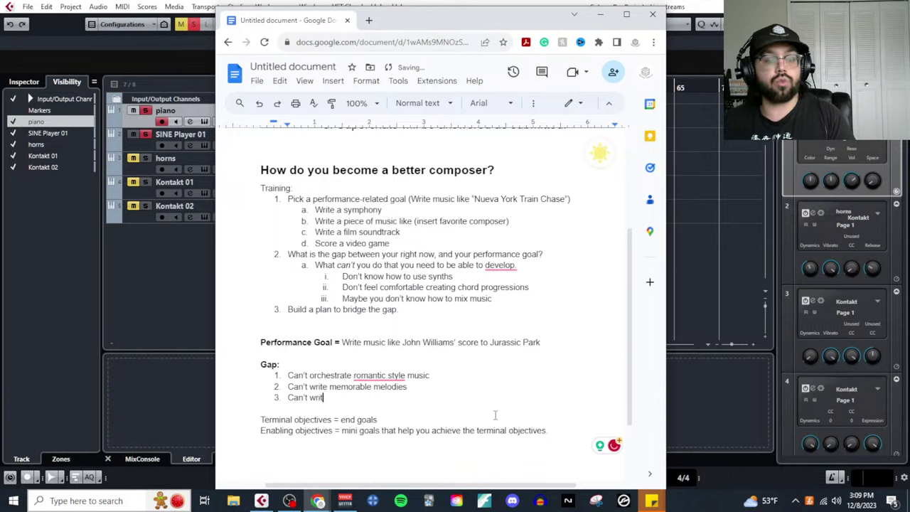
pyautogui.write('e interesting chord progressiosn.')
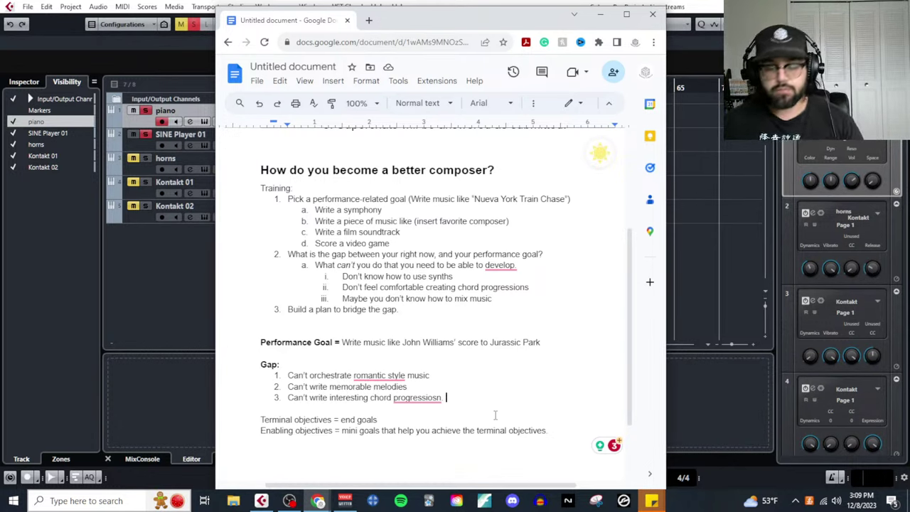
pyautogui.press('Return')
pyautogui.press('Return')
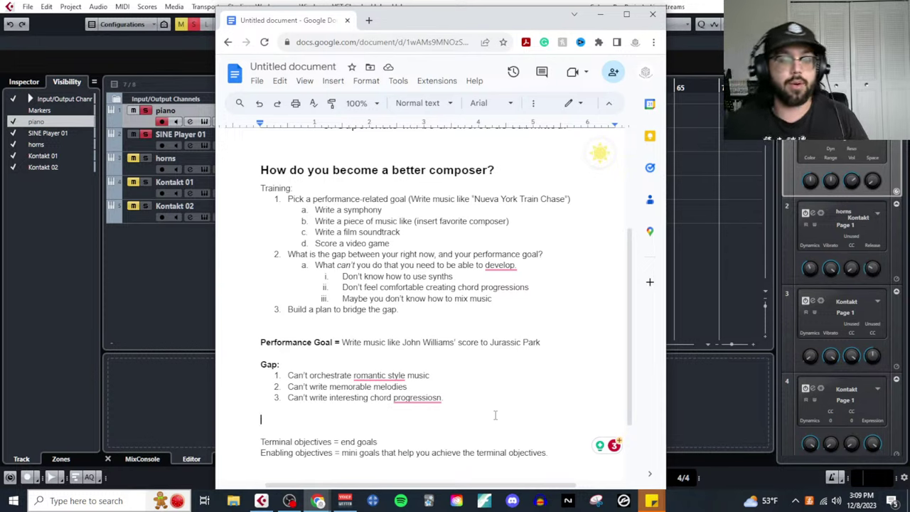
# Highlight the gap question, the terminal and enabling objectives definitions, and each item of the gap list in turn.
pyautogui.tripleClick(441, 249)
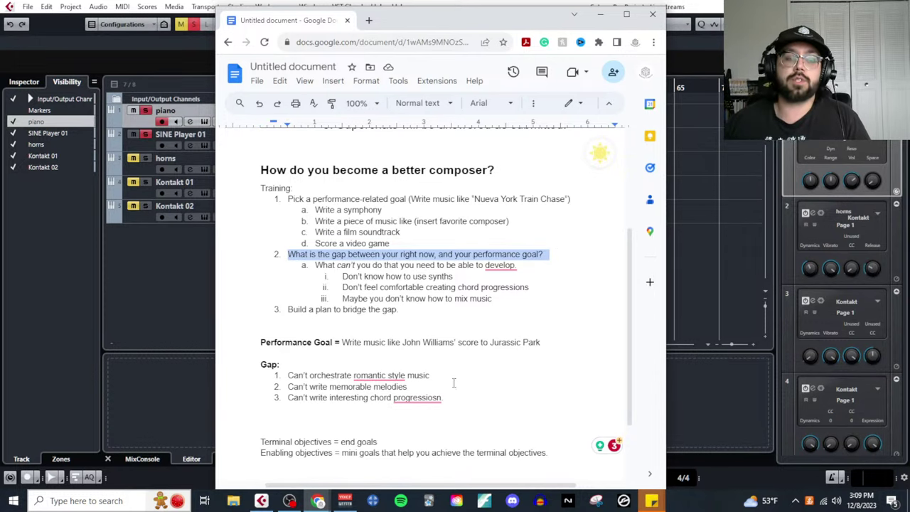
pyautogui.tripleClick(400, 438)
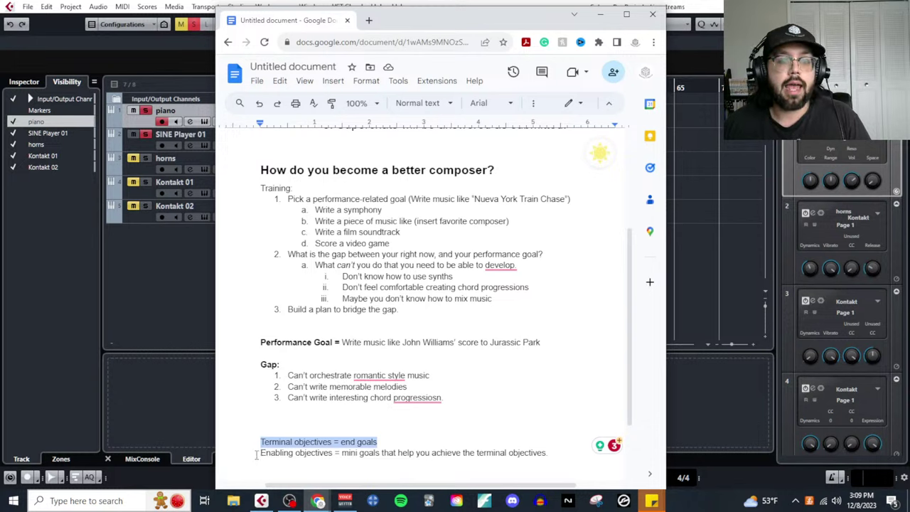
pyautogui.moveTo(256, 455); pyautogui.dragTo(570, 459)
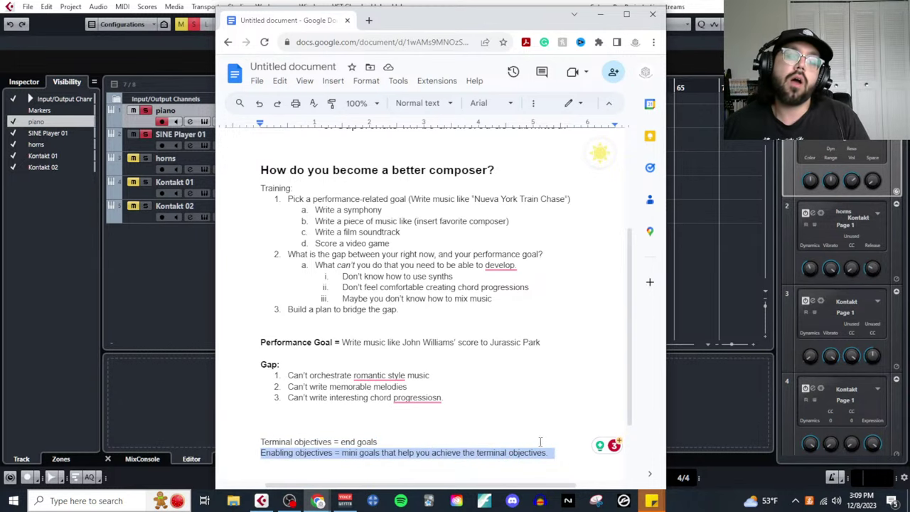
pyautogui.moveTo(461, 399); pyautogui.dragTo(287, 376)
pyautogui.click(435, 378)
pyautogui.moveTo(436, 378); pyautogui.dragTo(288, 376)
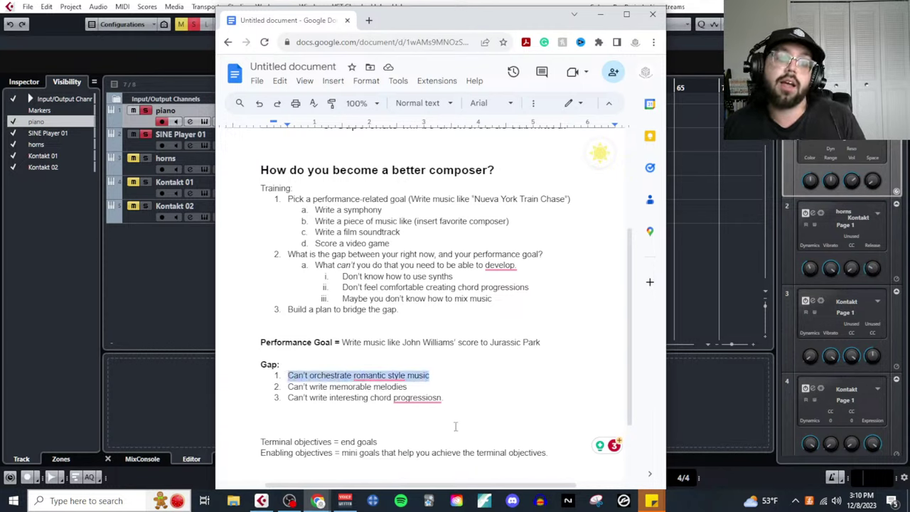
pyautogui.moveTo(288, 387); pyautogui.dragTo(409, 389)
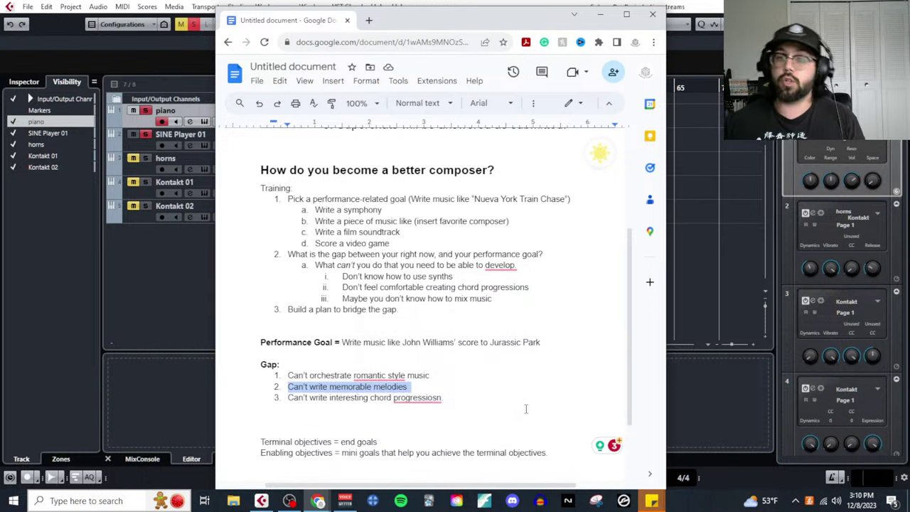
pyautogui.moveTo(447, 398); pyautogui.dragTo(250, 403)
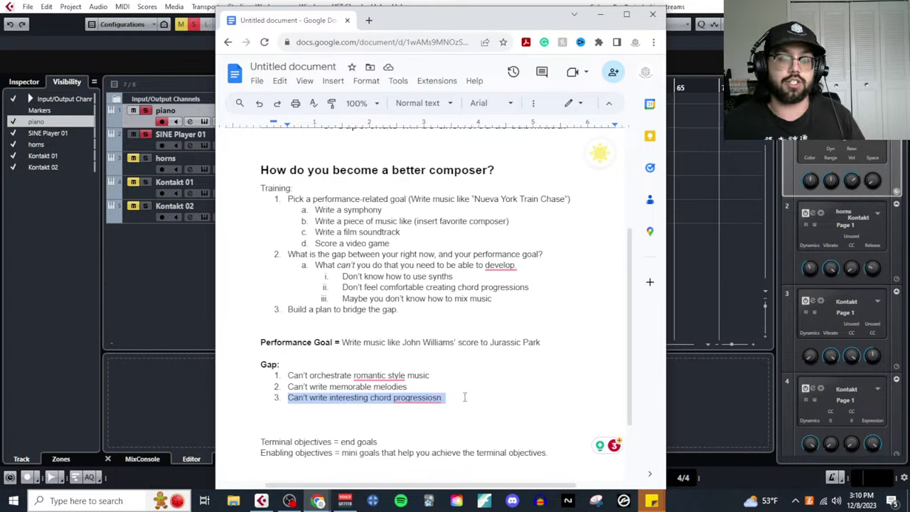
# Correct the flagged wording in the gap list to "progressions" and "romantic-style" using the suggested corrections.
pyautogui.click(419, 397)
pyautogui.click(425, 319)
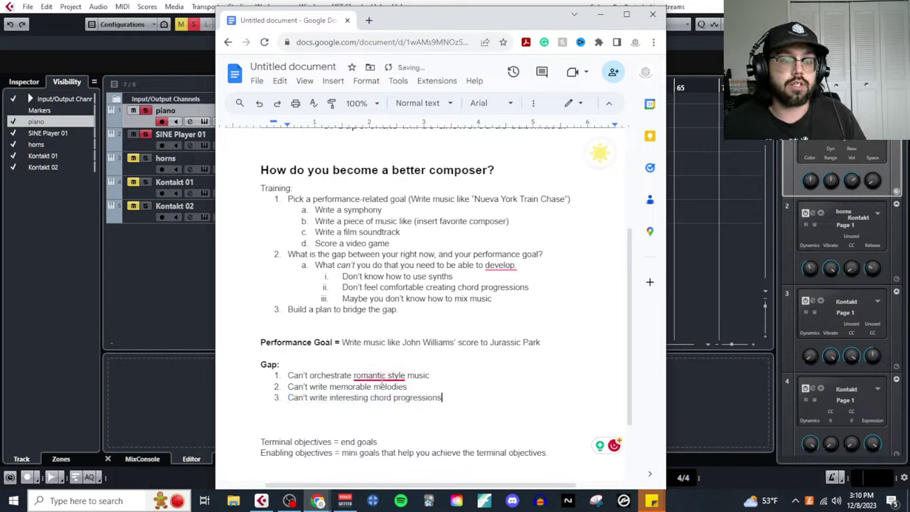
pyautogui.click(382, 381)
pyautogui.click(334, 410)
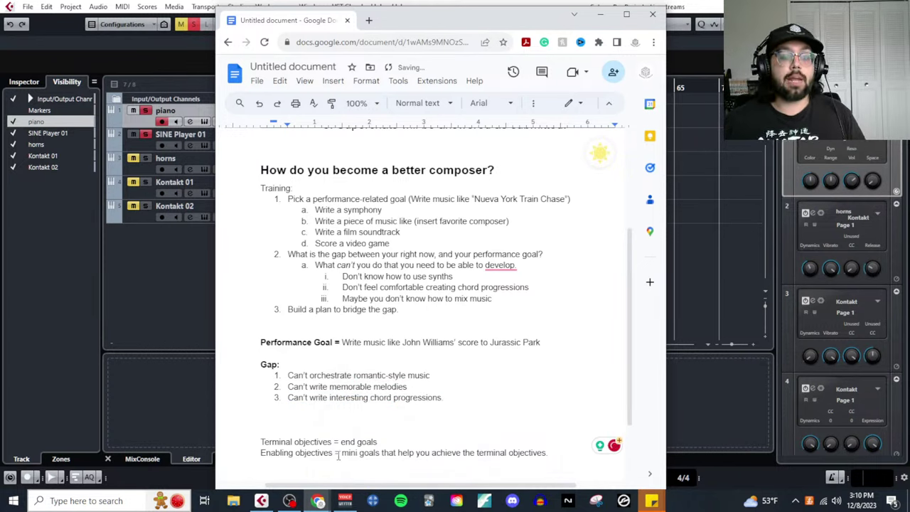
# Highlight the term "Enabling objectives" in its definition line.
pyautogui.moveTo(333, 453); pyautogui.dragTo(260, 453)
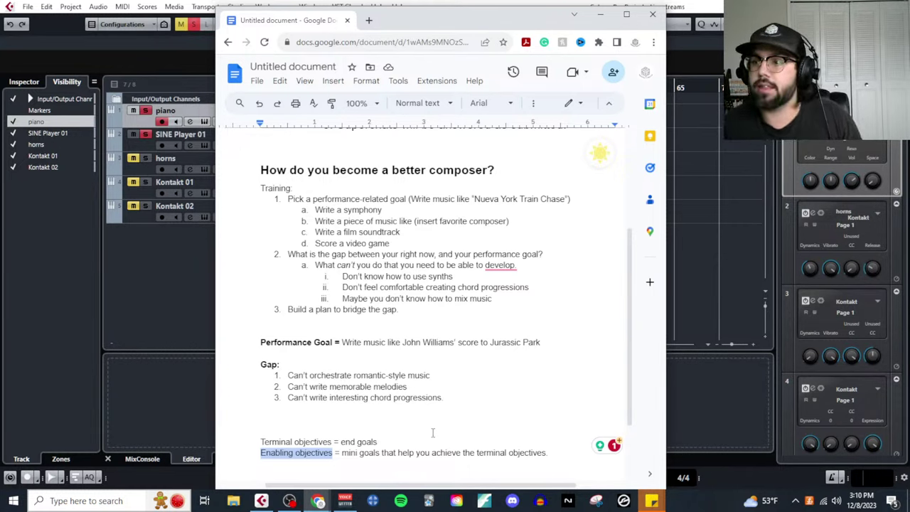
pyautogui.click(449, 397)
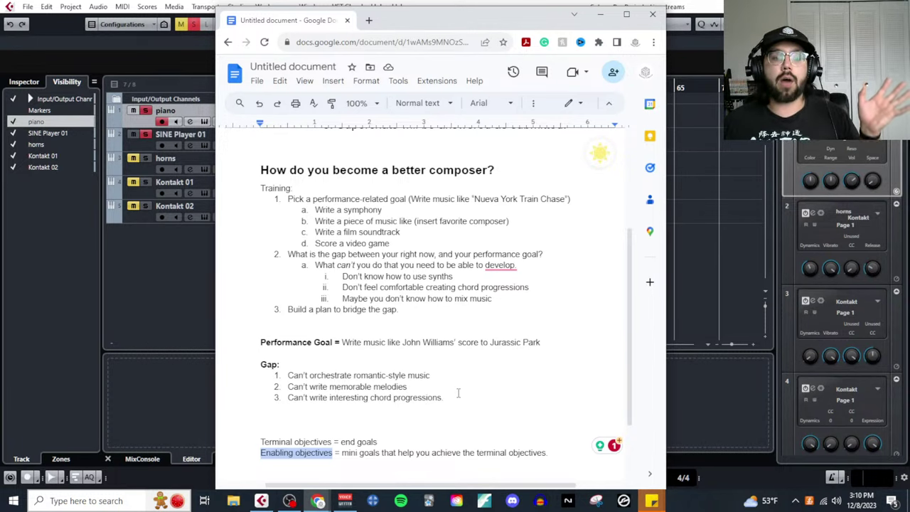
# Highlight the gap list, the objectives definitions, the "Build a plan to bridge the gap." line and the orchestration gap item in turn.
pyautogui.moveTo(458, 393); pyautogui.dragTo(290, 364)
pyautogui.moveTo(384, 441); pyautogui.dragTo(261, 442)
pyautogui.moveTo(430, 376); pyautogui.dragTo(287, 375)
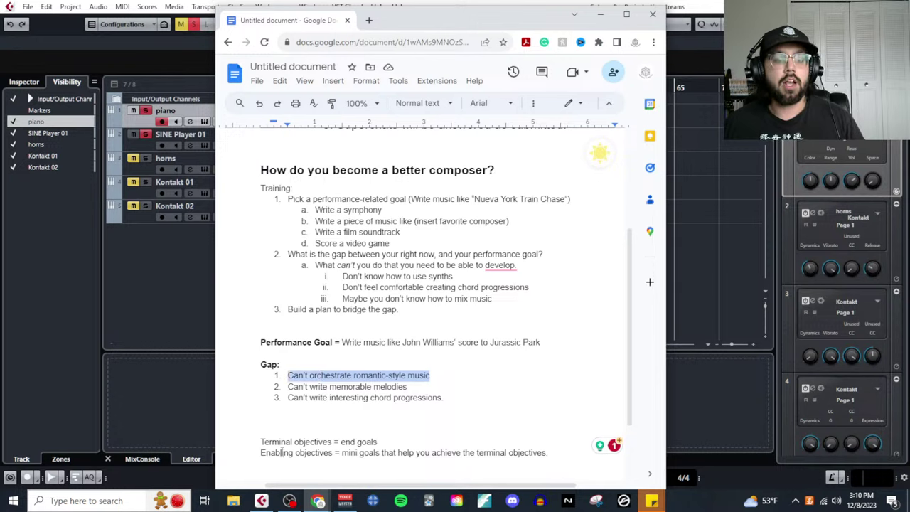
pyautogui.moveTo(261, 452); pyautogui.dragTo(461, 452)
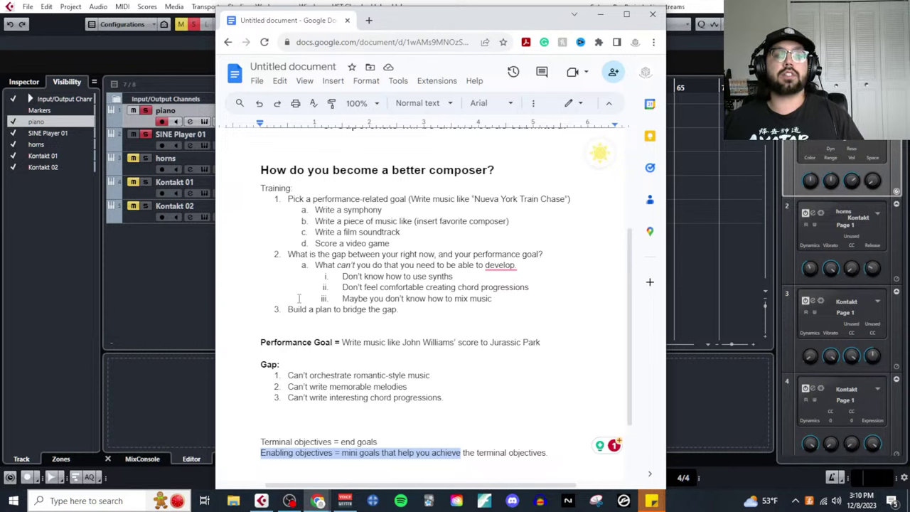
pyautogui.moveTo(405, 309); pyautogui.dragTo(281, 309)
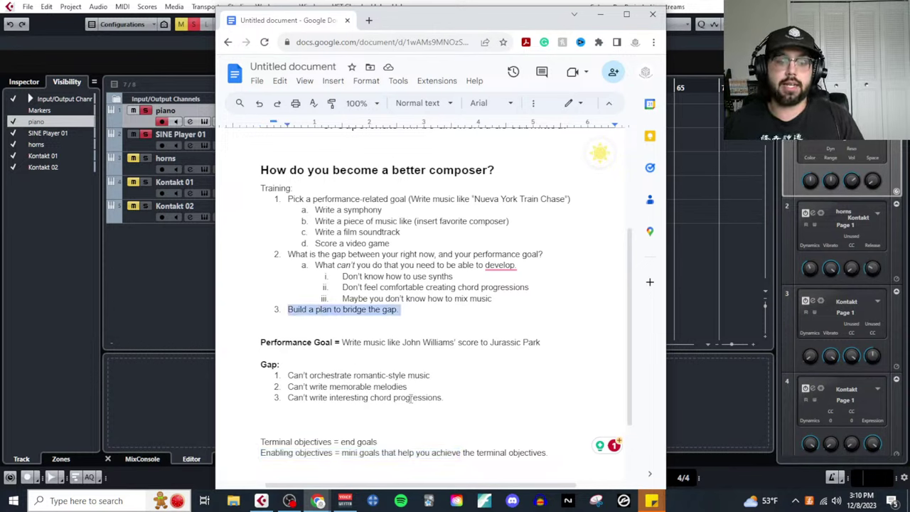
pyautogui.moveTo(447, 365); pyautogui.dragTo(288, 379)
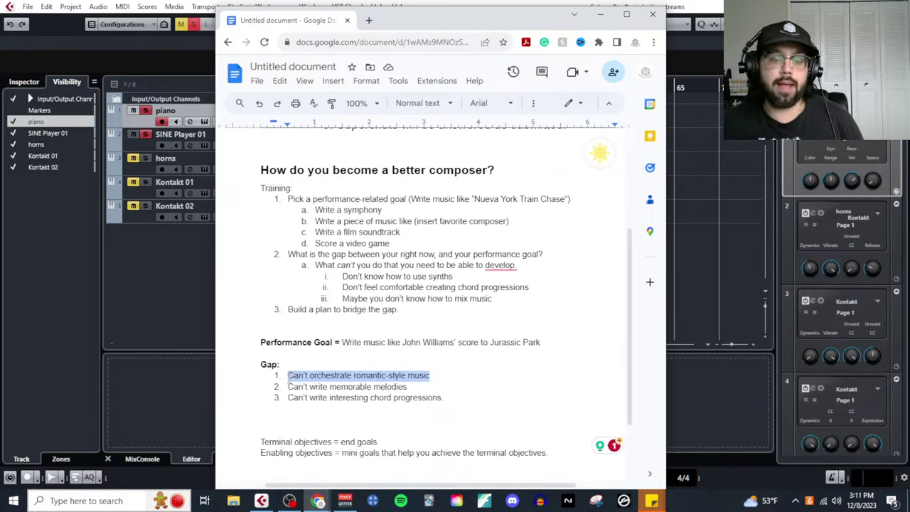
# End the romantic-style orchestration gap item with a colon and add the indented sub-item "Don't know how to write for brass" beneath it.
pyautogui.click(477, 375)
pyautogui.write(':')
pyautogui.press('Return')
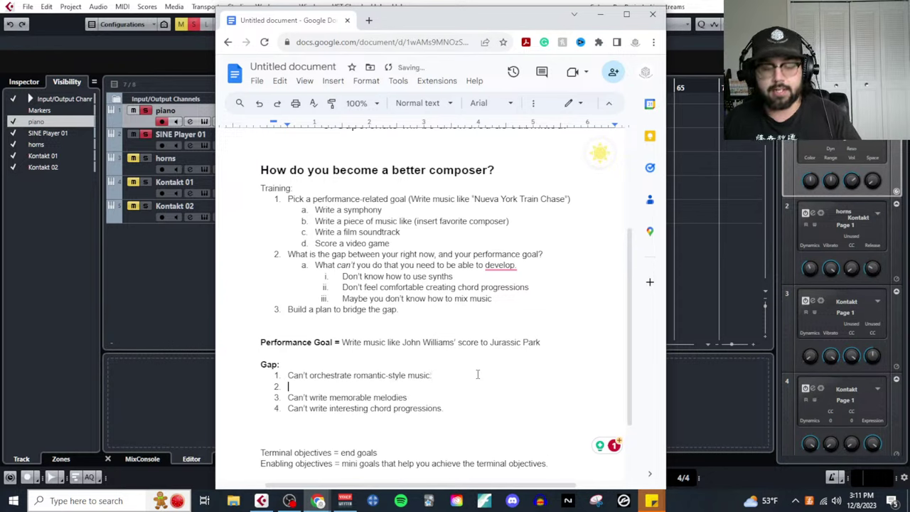
pyautogui.press('Tab')
pyautogui.write("Don't know ")
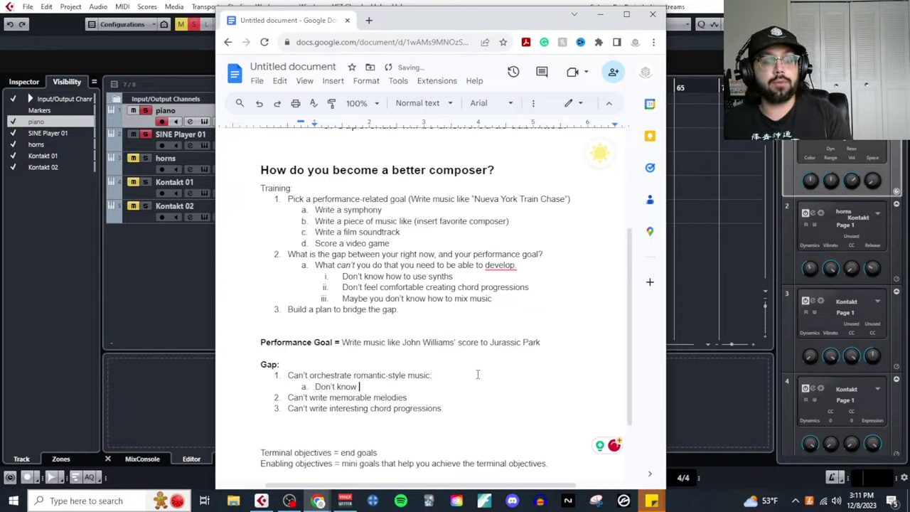
pyautogui.write('how to write for brass')
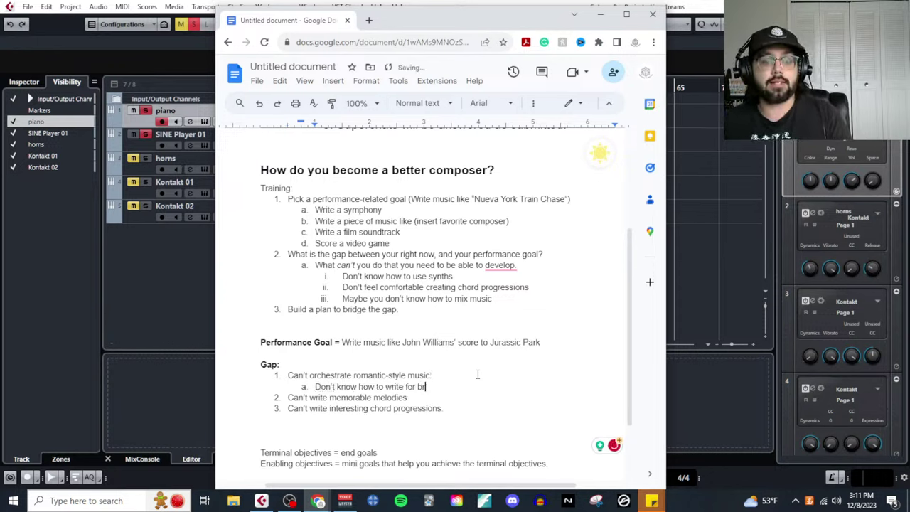
# Add the orchestration sub-items "You don't feel comfortable with percussion" and "You don't know how to use different layers in your music".
pyautogui.press('Return')
pyautogui.write("You don't")
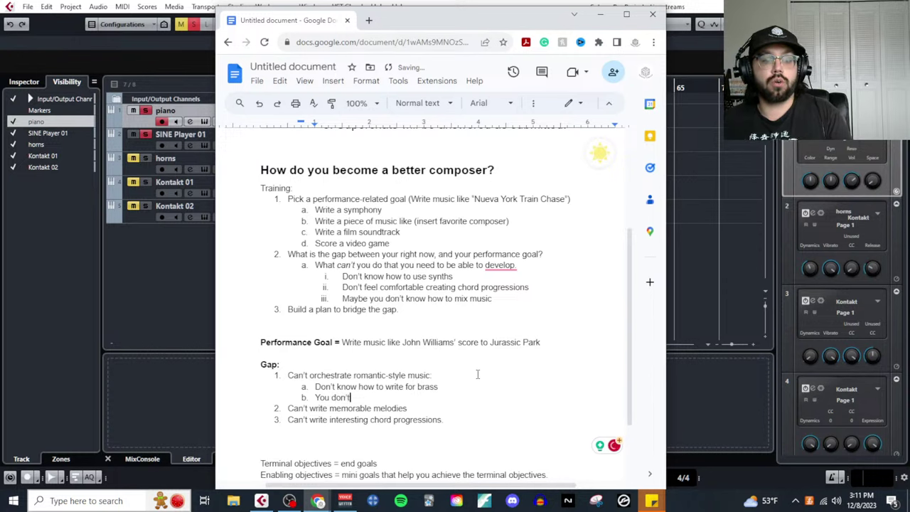
pyautogui.write(' feel comfortable with percussion')
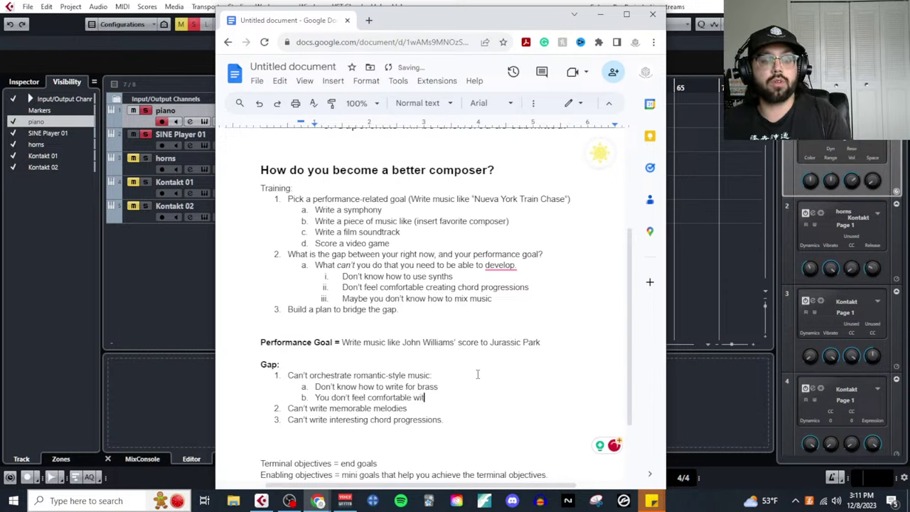
pyautogui.press('Return')
pyautogui.write("You don't know how to ")
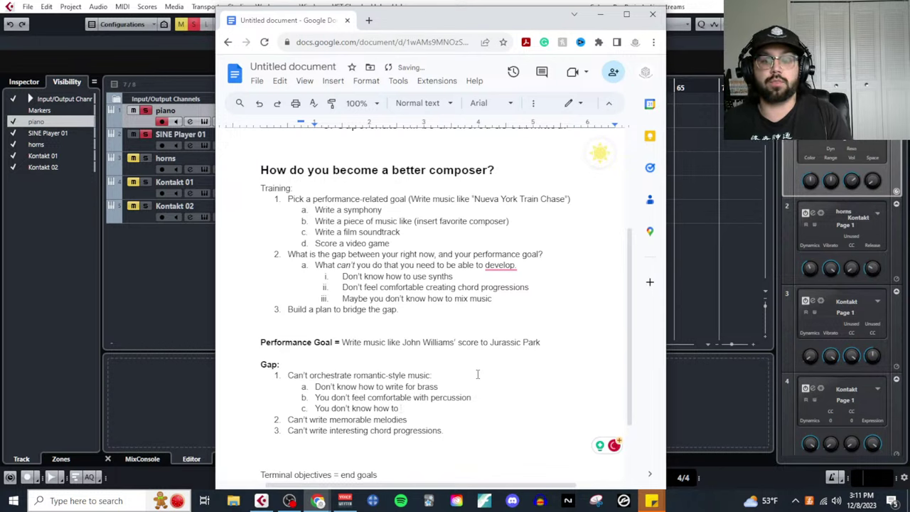
pyautogui.write('use different layers in your music')
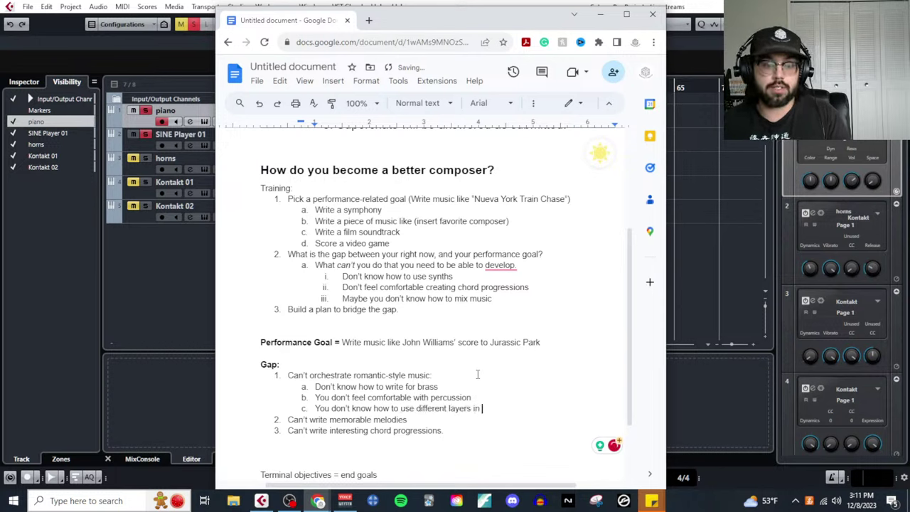
# Add "You don't know how to pick which instruments you want to use." as the fourth sub-item under the orchestration gap.
pyautogui.press('Return')
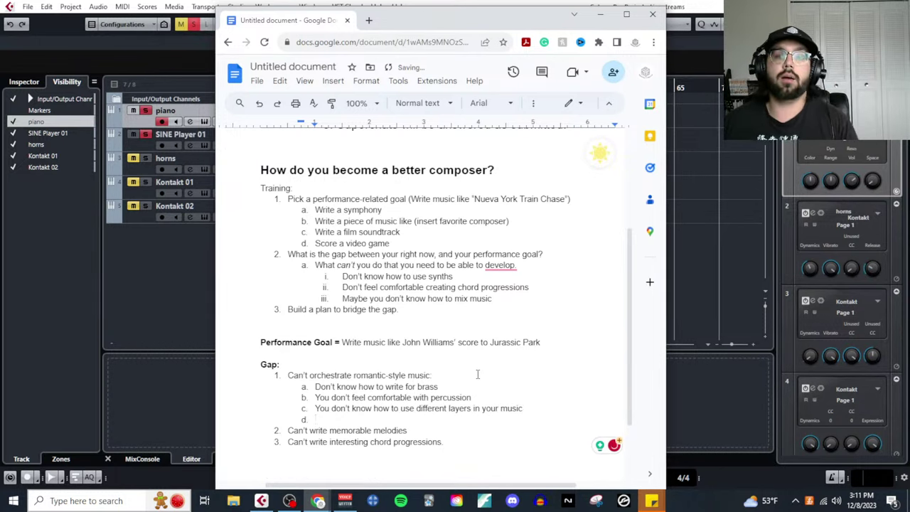
pyautogui.write("You don't ")
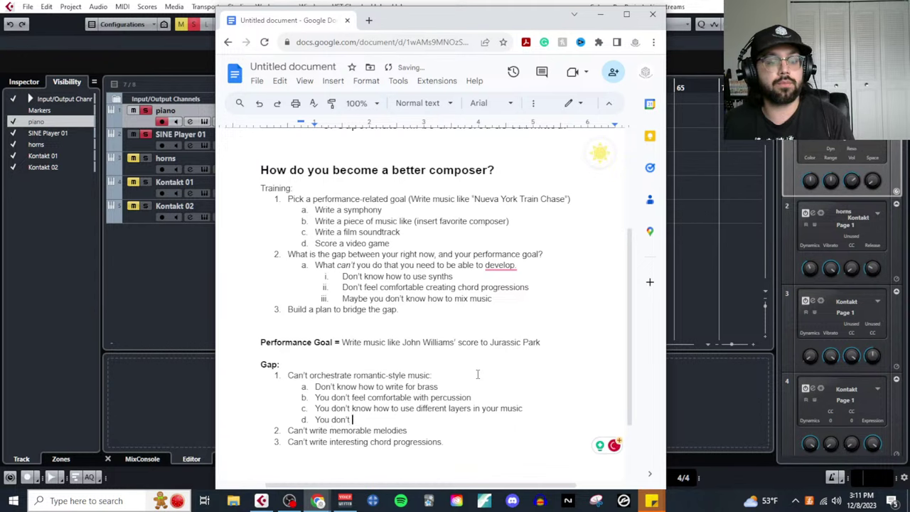
pyautogui.write('know how ')
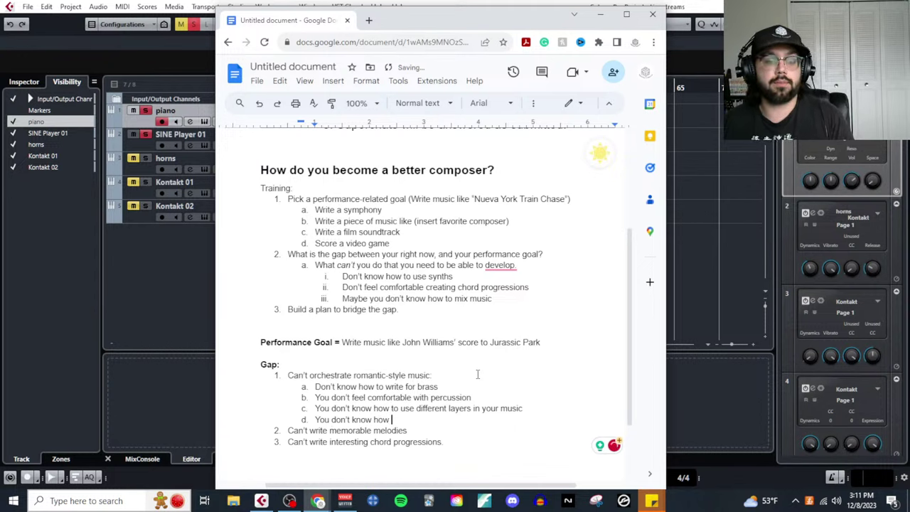
pyautogui.write('to pick which instrume')
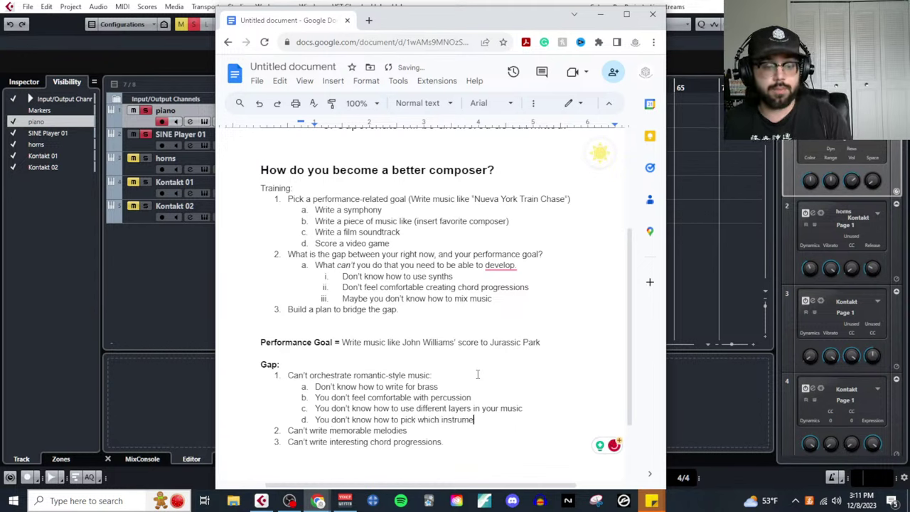
pyautogui.write('nts you want to use.')
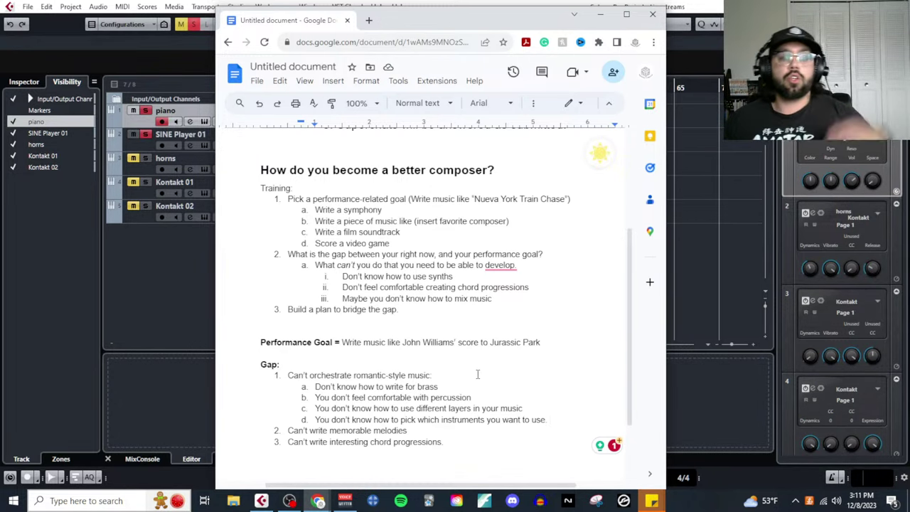
# Highlight the performance goal text, each of the three gap items and the end of the instrument-picking sub-item in turn.
pyautogui.moveTo(541, 342); pyautogui.dragTo(342, 343)
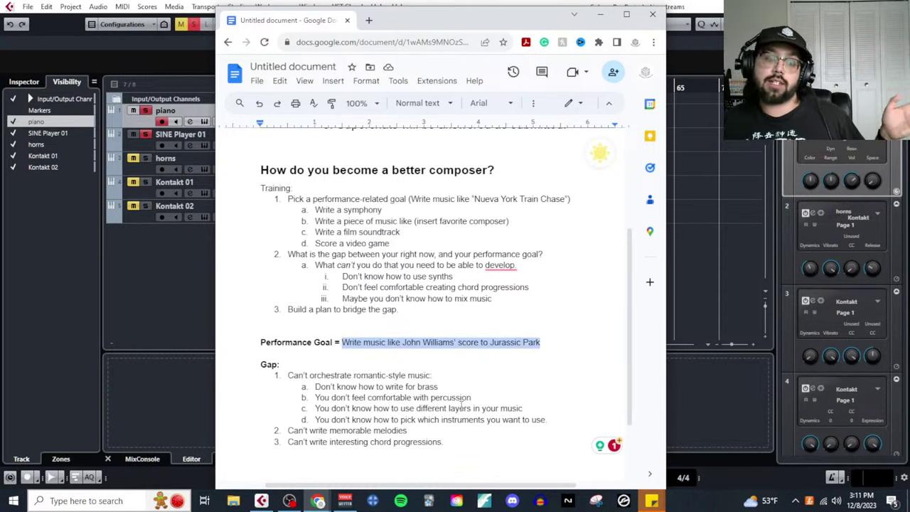
pyautogui.moveTo(431, 375); pyautogui.dragTo(271, 382)
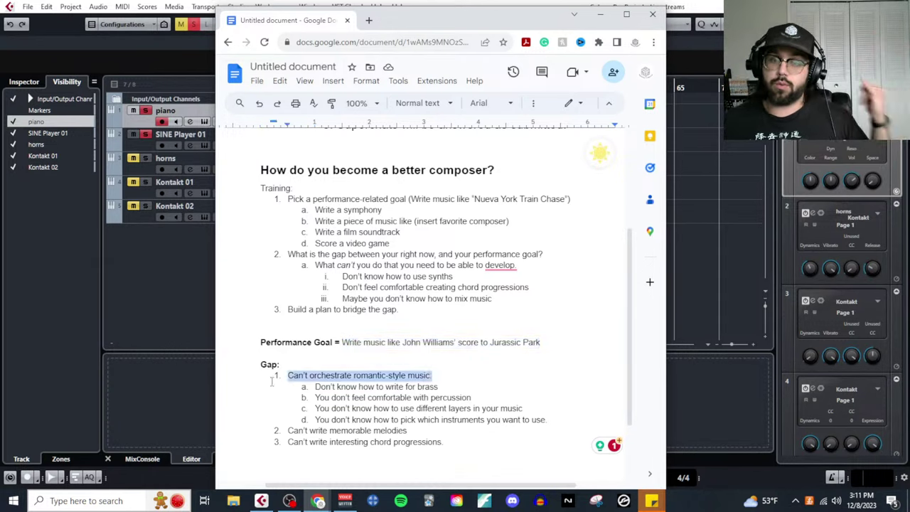
pyautogui.moveTo(274, 431); pyautogui.dragTo(408, 431)
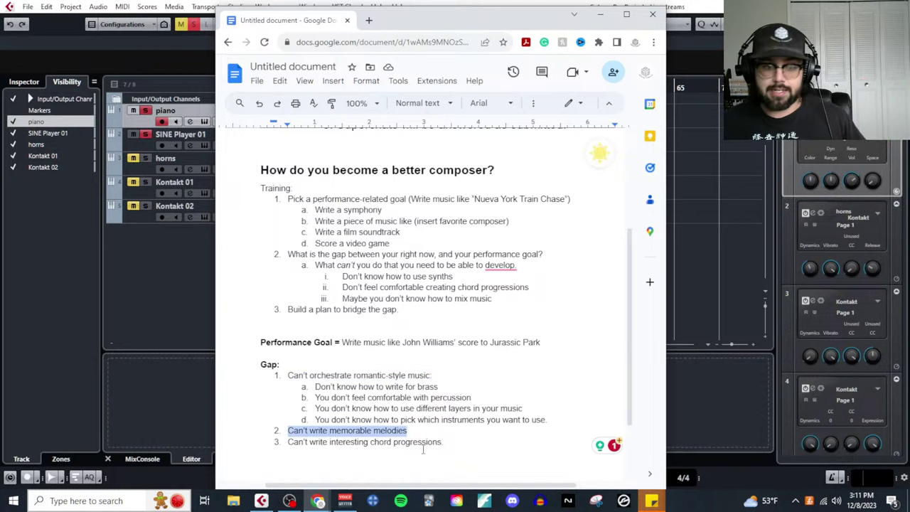
pyautogui.tripleClick(427, 444)
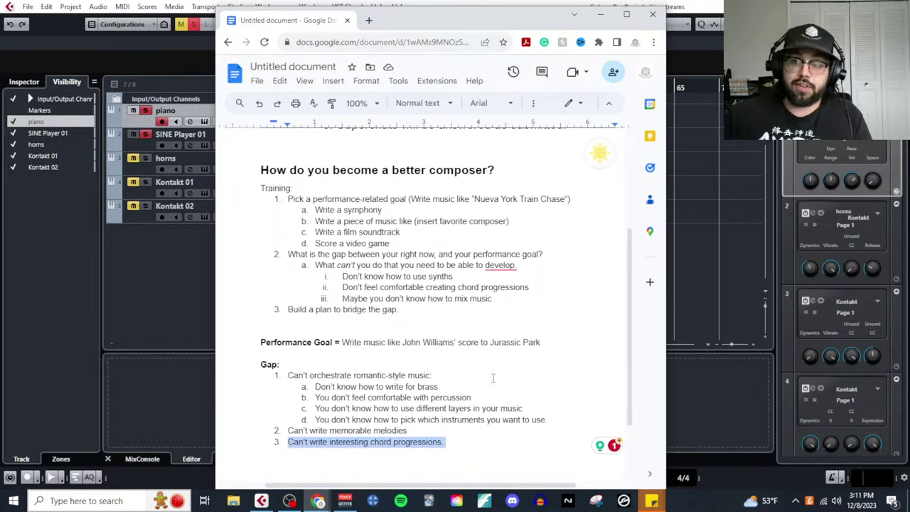
pyautogui.moveTo(434, 376); pyautogui.dragTo(274, 383)
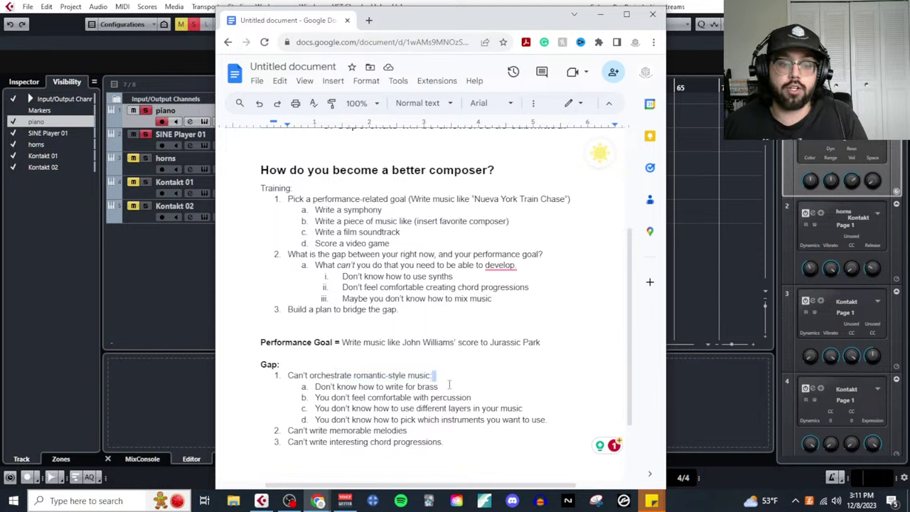
pyautogui.click(524, 409)
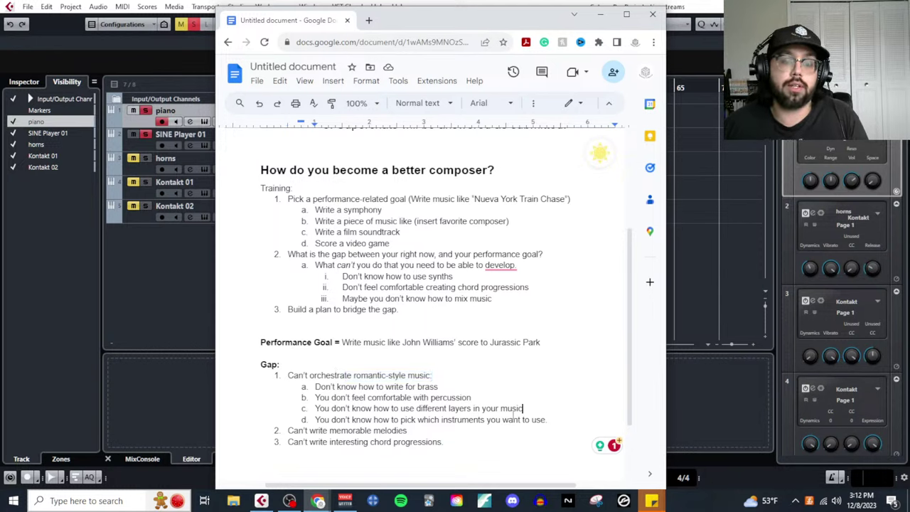
pyautogui.moveTo(496, 419); pyautogui.dragTo(561, 420)
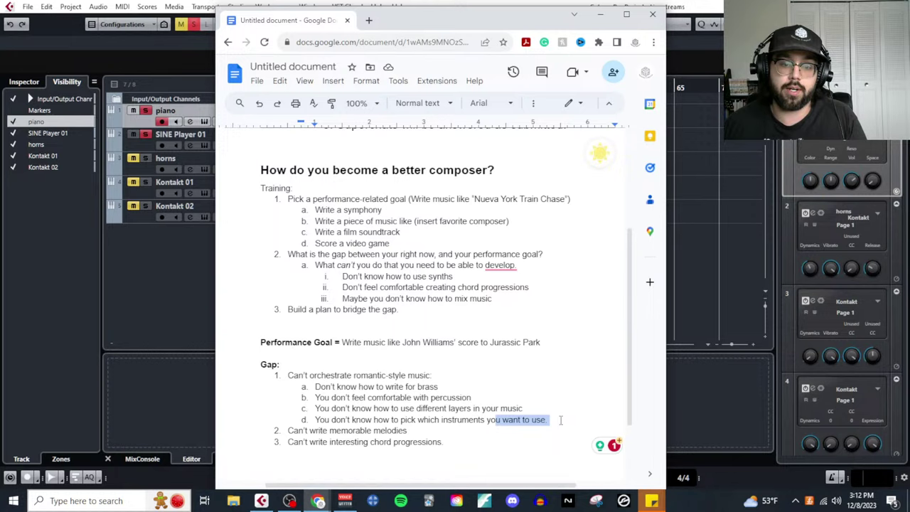
# Add "You don't know how to make realistic sounds with sound libraries." as the fifth sub-item under the orchestration gap.
pyautogui.click(560, 420)
pyautogui.press('BackSpace')
pyautogui.press('Return')
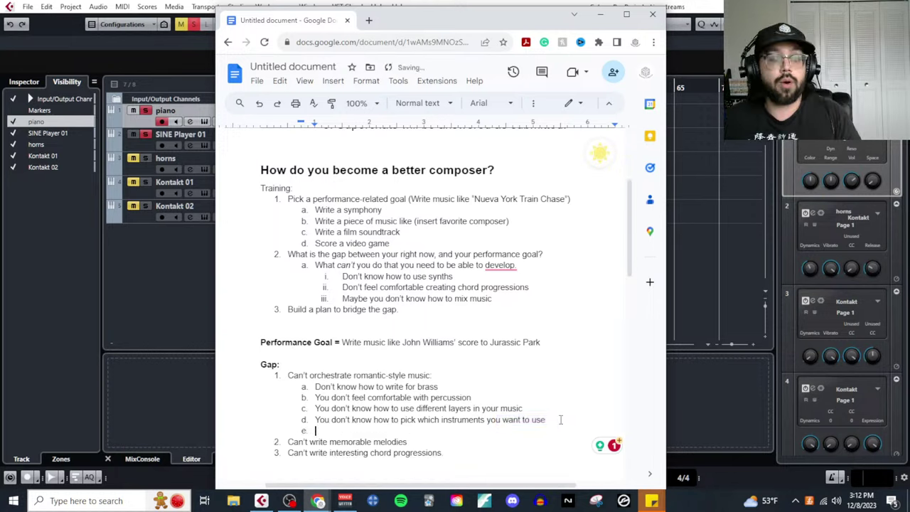
pyautogui.write("You don't")
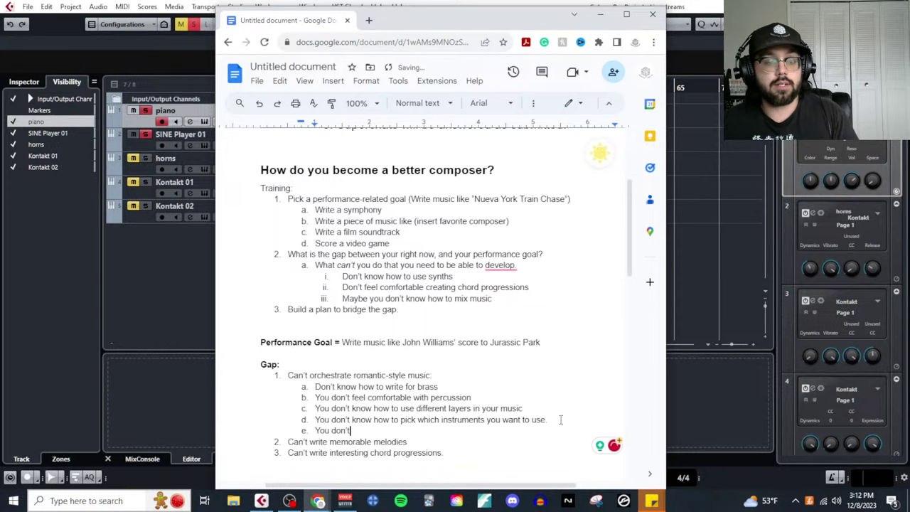
pyautogui.write(' know how to make re')
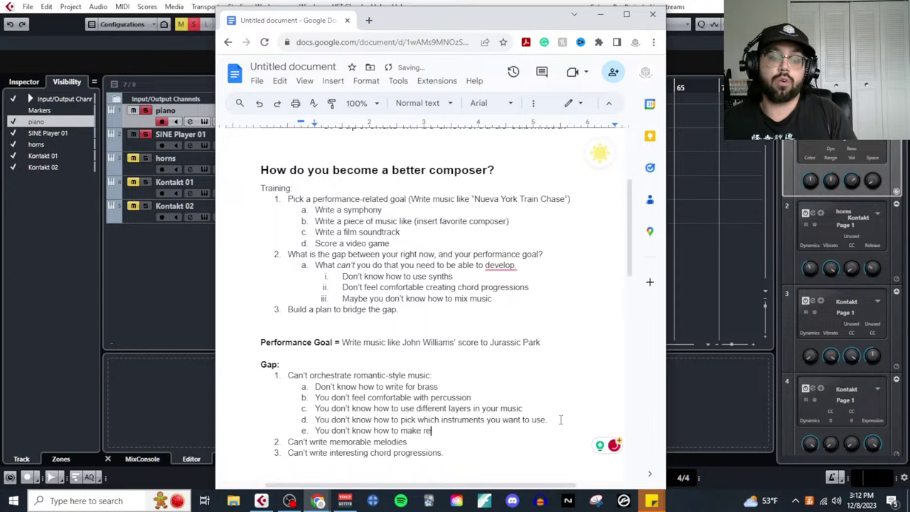
pyautogui.write('alistic sounds w')
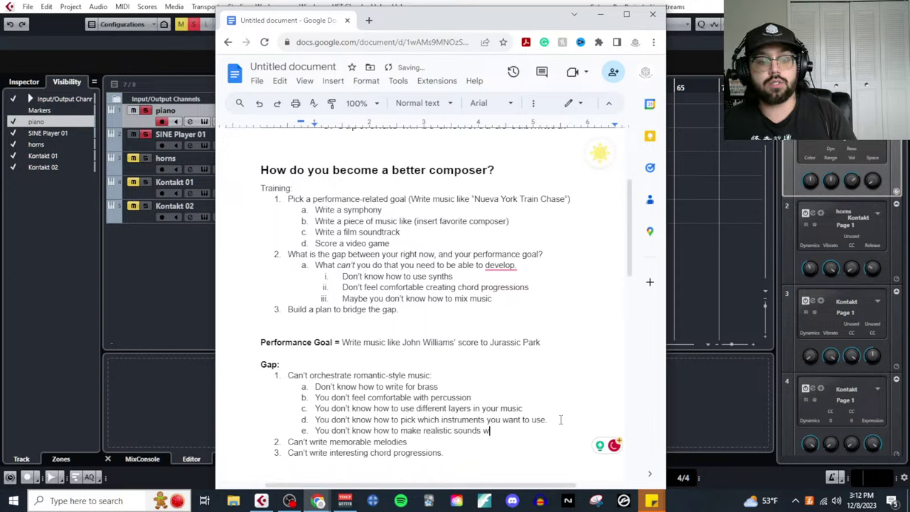
pyautogui.write('ith sound libraries.')
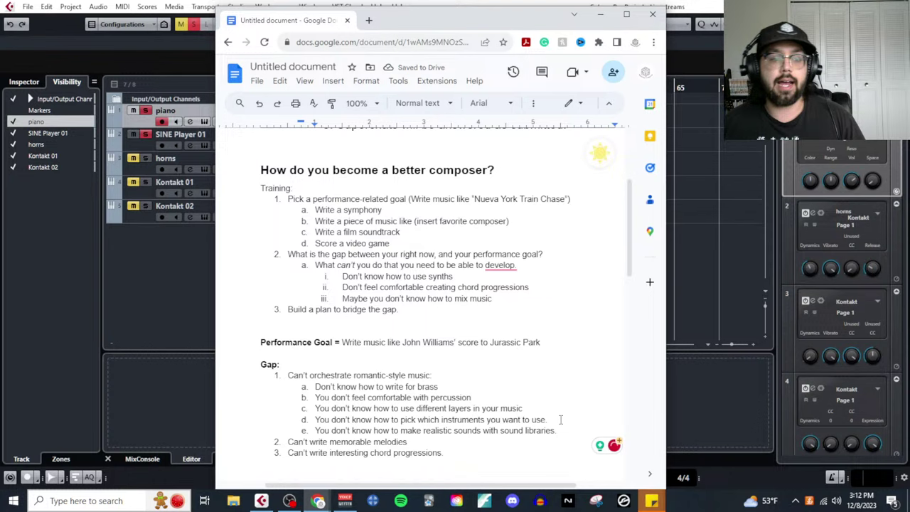
# Add the indented sub-item "You can't get past 8-bars" under "Can't write memorable melodies" and start an empty second sub-item.
pyautogui.click(471, 439)
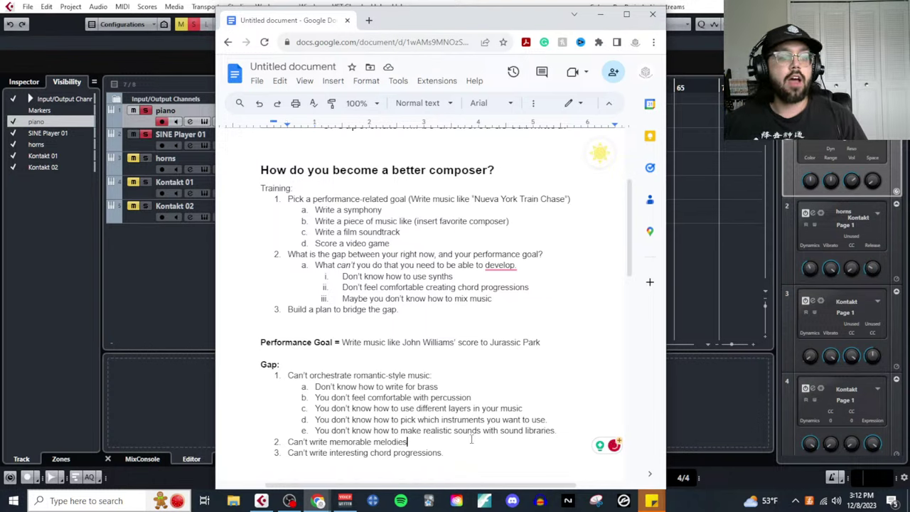
pyautogui.press('Return')
pyautogui.press('Tab')
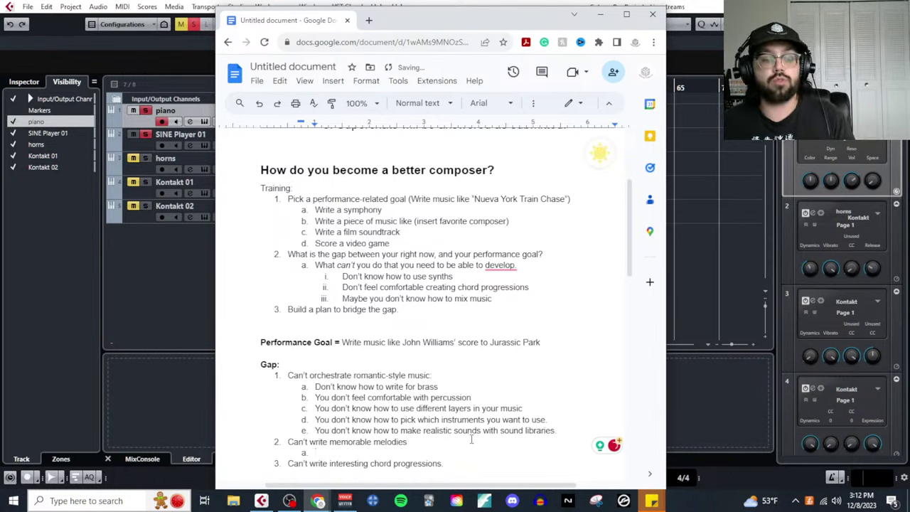
pyautogui.write('y')
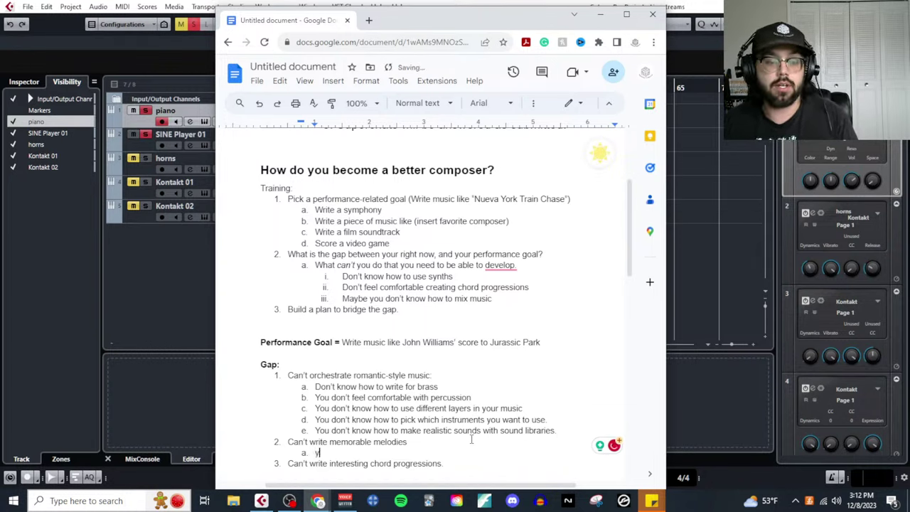
pyautogui.write('ou c')
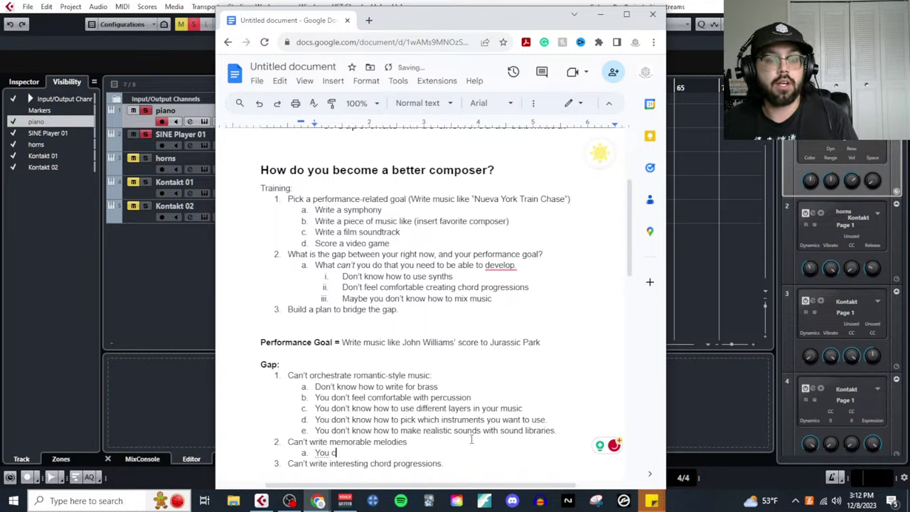
pyautogui.write("an't g")
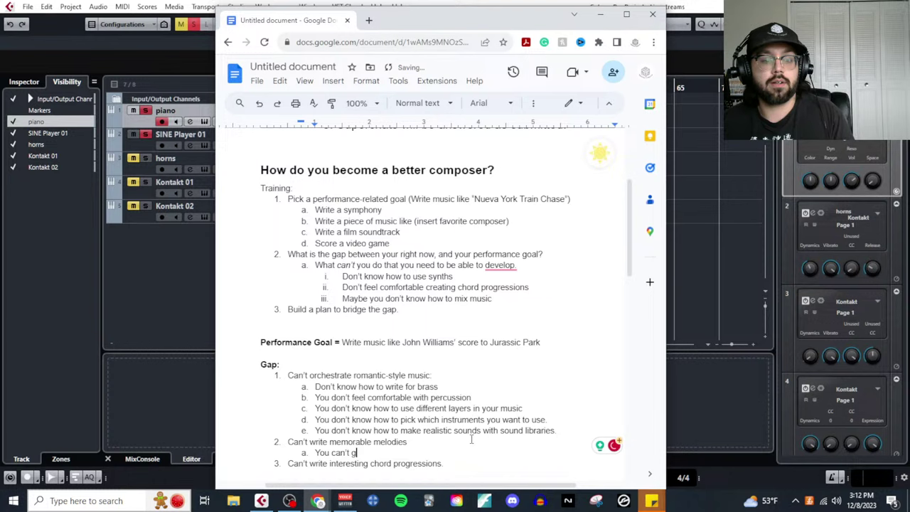
pyautogui.write('et past 8-bar')
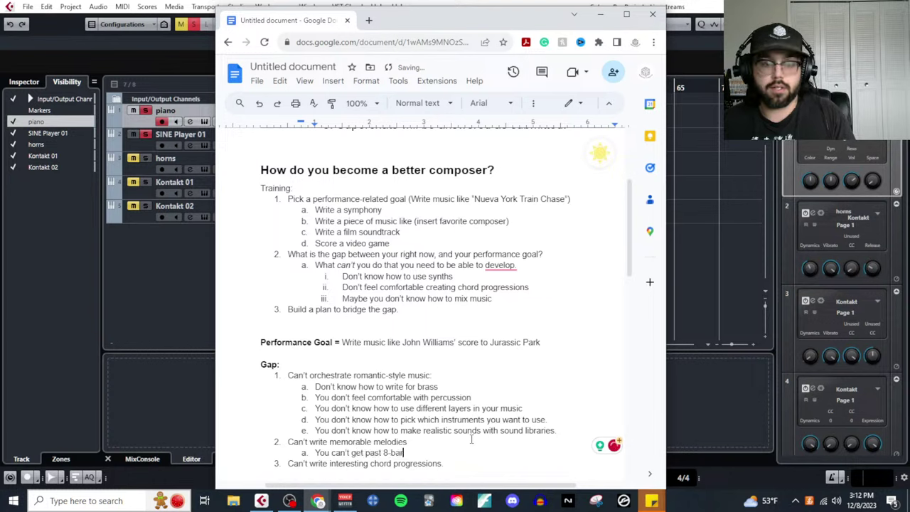
pyautogui.write('s')
pyautogui.press('Return')
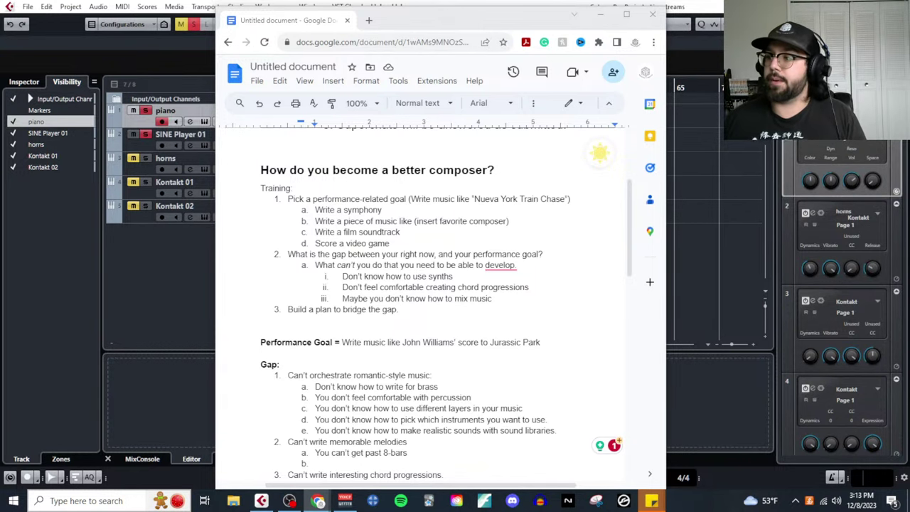
# Apply the suggested punctuation fix so the "What can't you do" sub-item ends in "develop?".
pyautogui.scroll(-1, 440, 320)
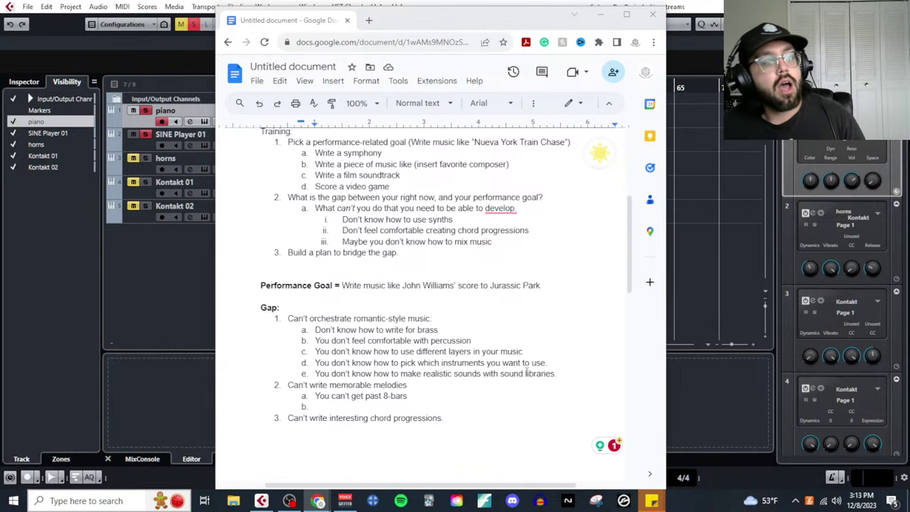
pyautogui.click(561, 373)
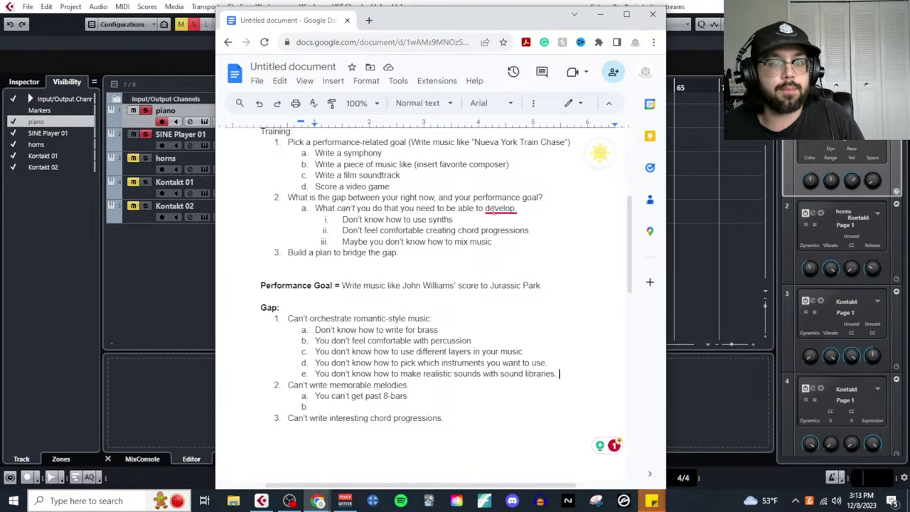
pyautogui.moveTo(494, 210)
pyautogui.click(506, 243)
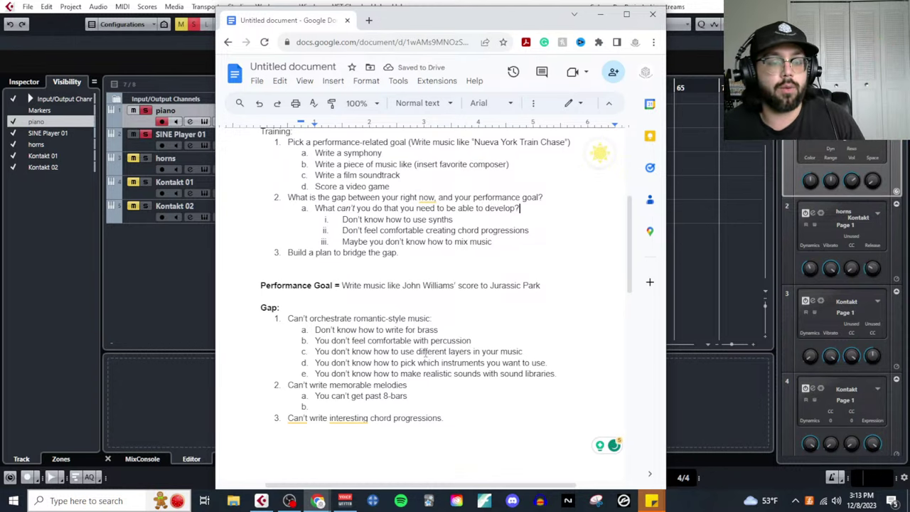
# Fill in "Can't come up with contrasting themes" as the second sub-item under "Can't write memorable melodies".
pyautogui.click(417, 406)
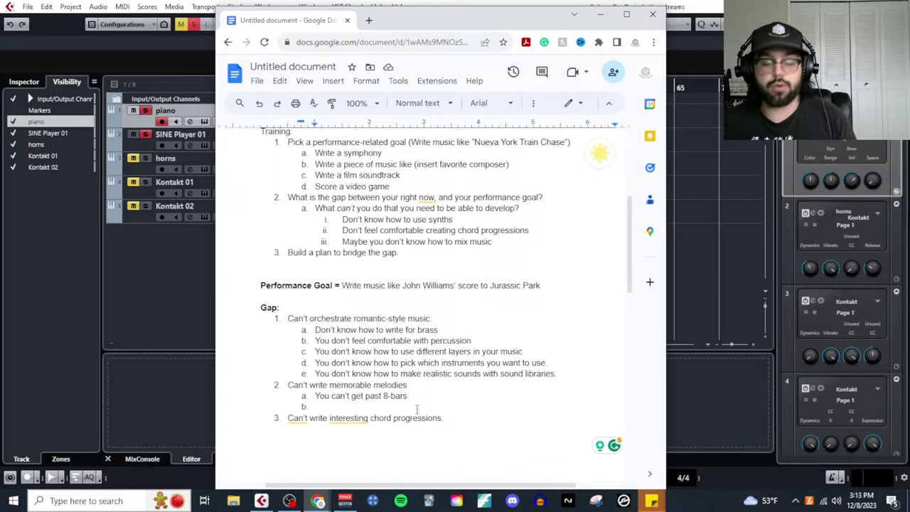
pyautogui.write("Can't come up with ")
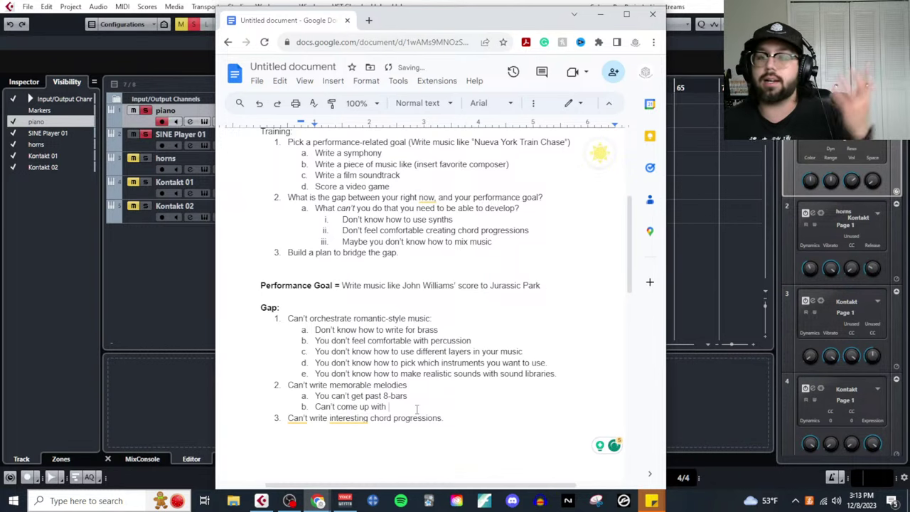
pyautogui.write('contrastin')
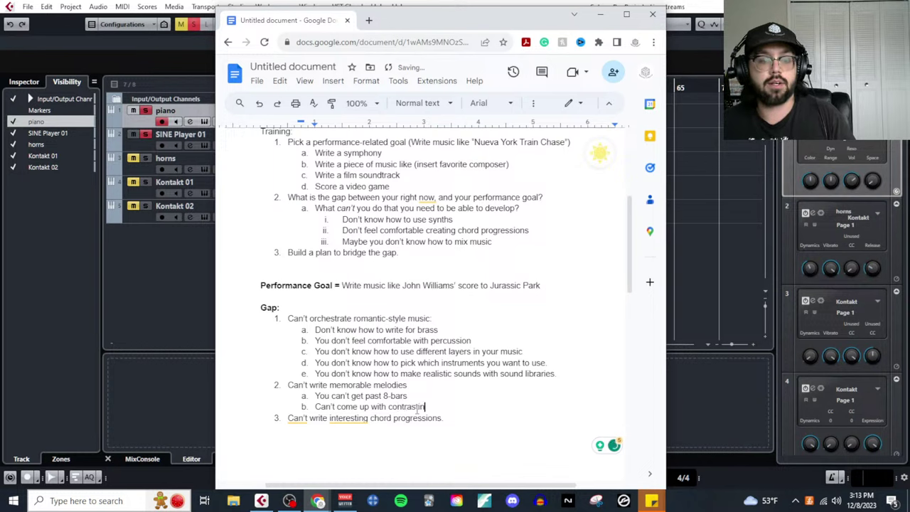
pyautogui.write('g themes')
pyautogui.press('Return')
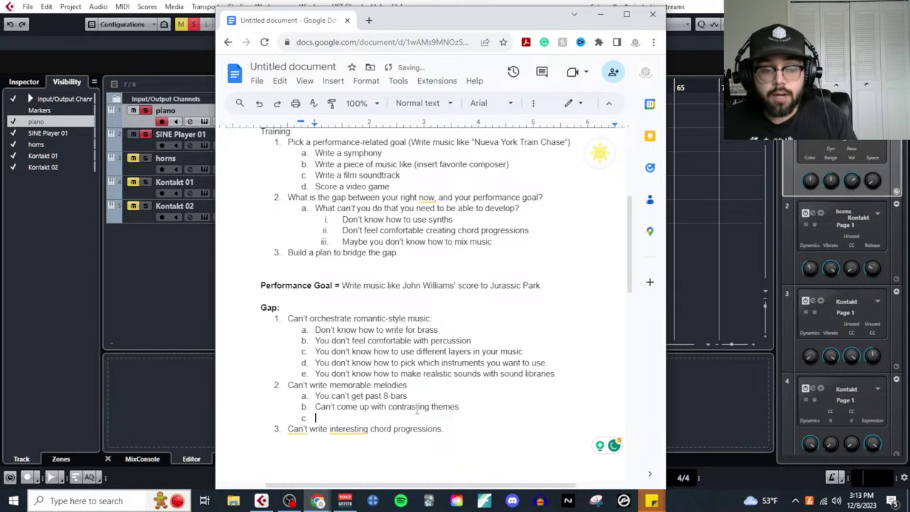
# Add "Can't write countermelodies or counterpoint." as the third sub-item under the memorable melodies gap.
pyautogui.write("Can't write ")
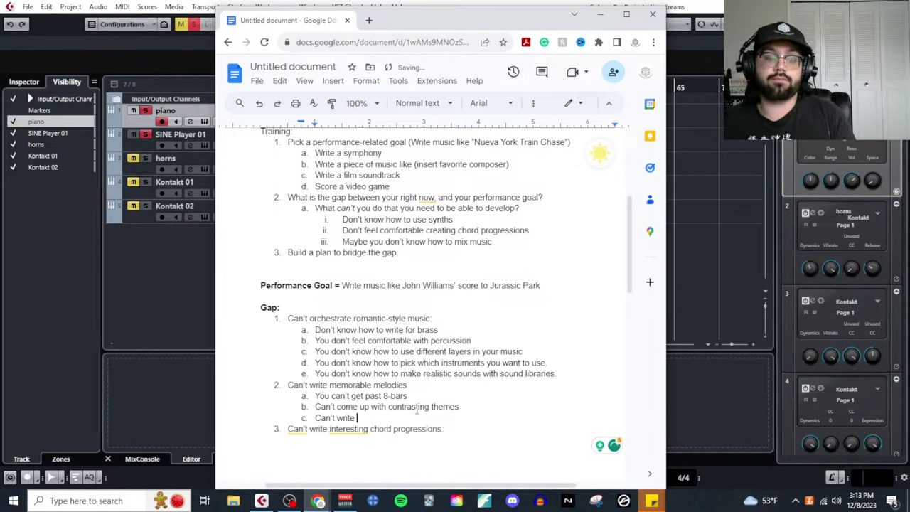
pyautogui.write('countermelodies or coutn')
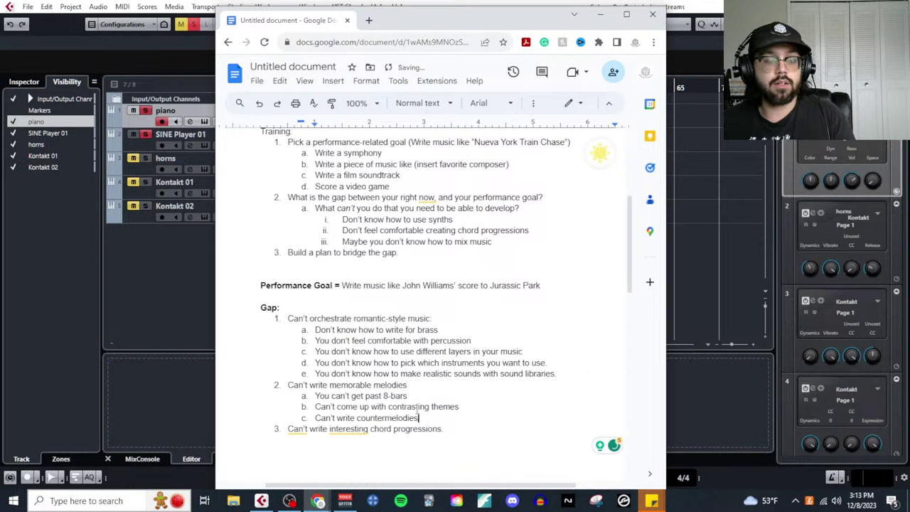
pyautogui.press('BackSpace')
pyautogui.press('BackSpace')
pyautogui.press('BackSpace')
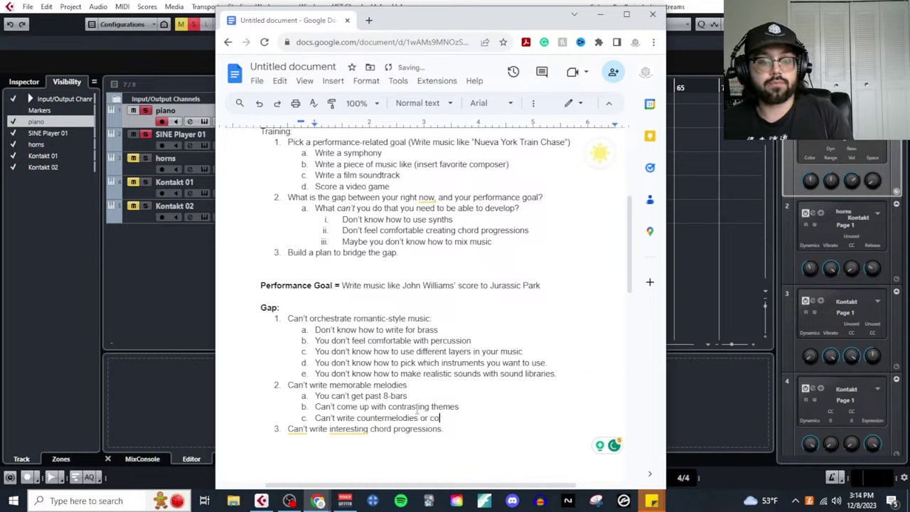
pyautogui.write('unterpoint.')
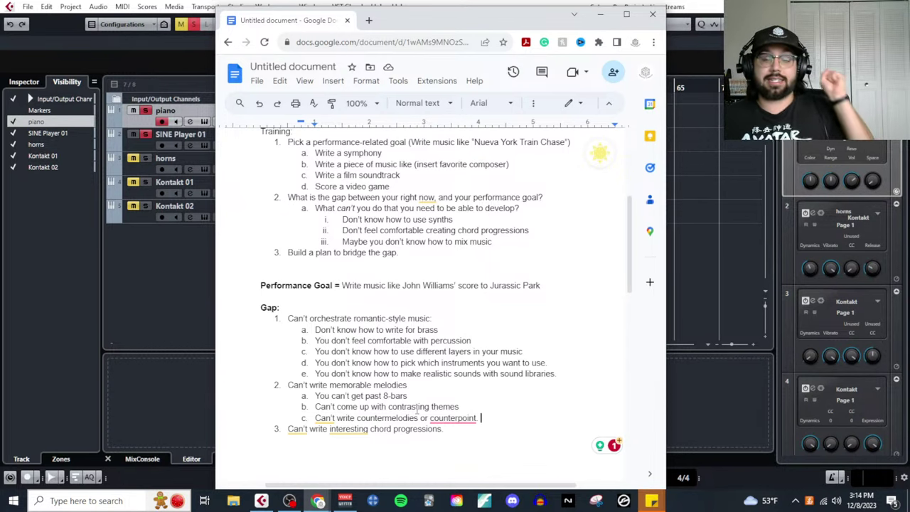
pyautogui.write('.')
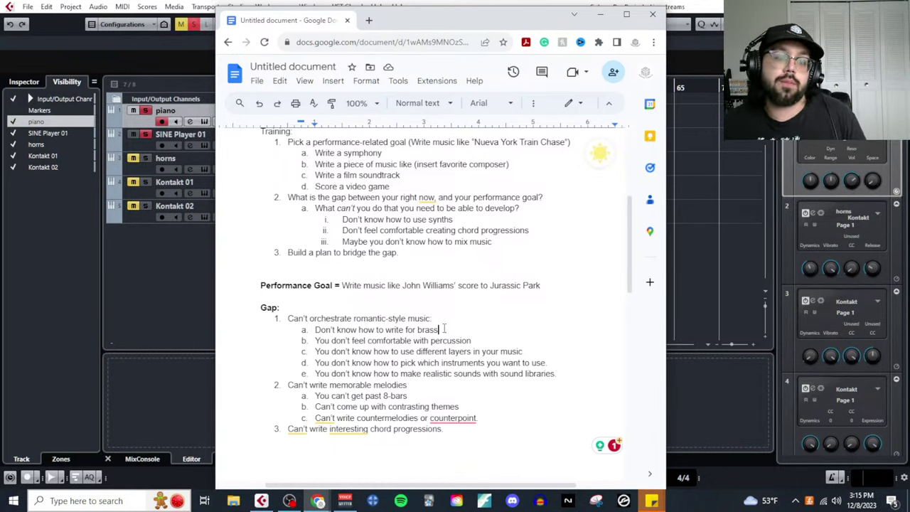
# Add the indented sub-item "You don't music theory" under "Can't write interesting chord progressions.".
pyautogui.moveTo(442, 330); pyautogui.dragTo(319, 321)
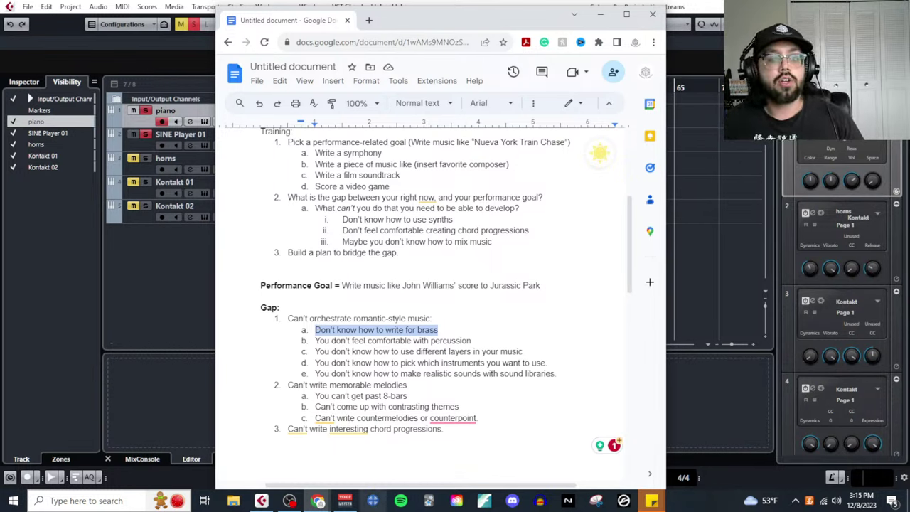
pyautogui.click(471, 431)
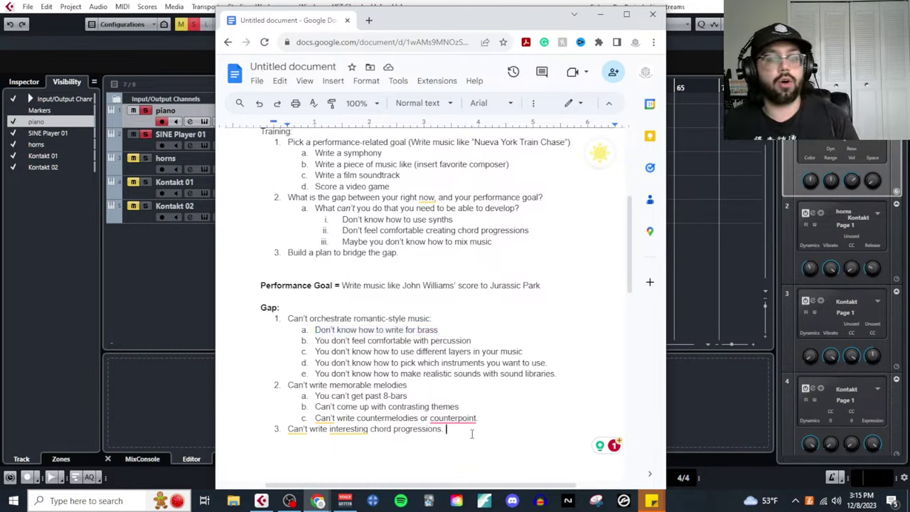
pyautogui.press('Return')
pyautogui.press('Tab')
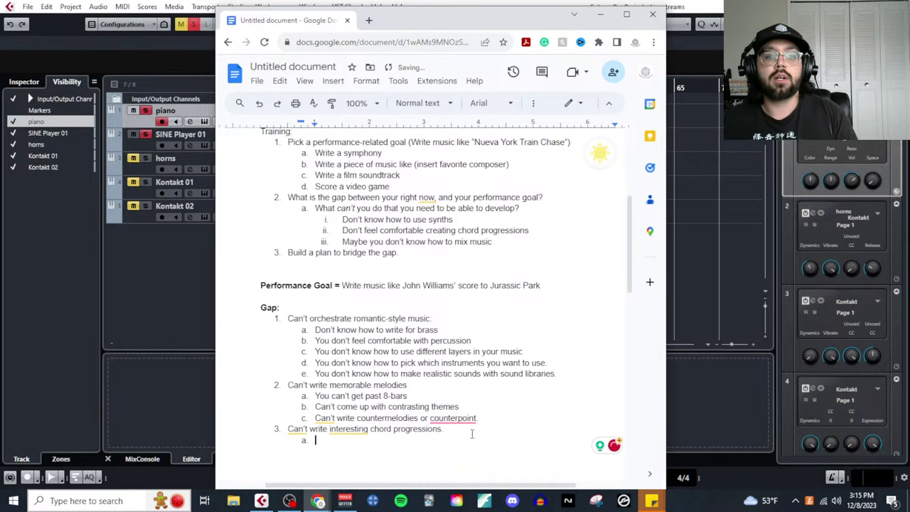
pyautogui.write("You don't music t")
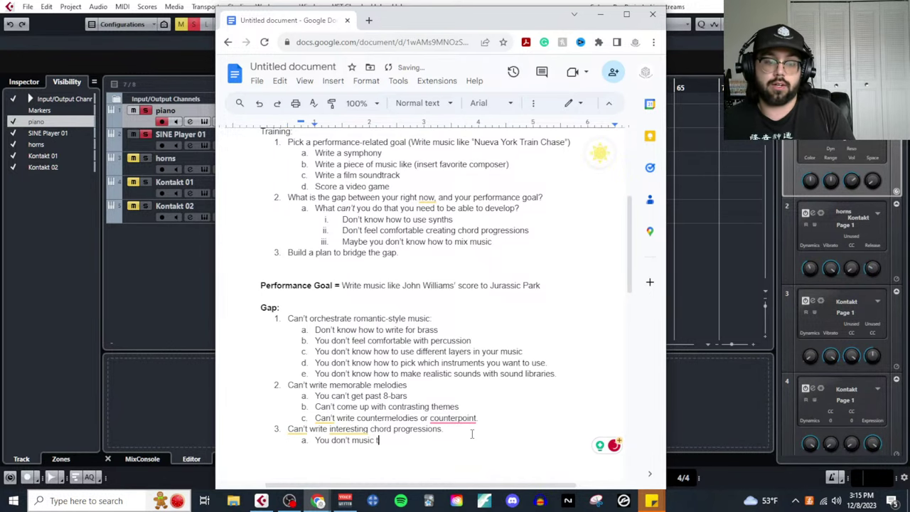
pyautogui.write('heory')
pyautogui.press('Return')
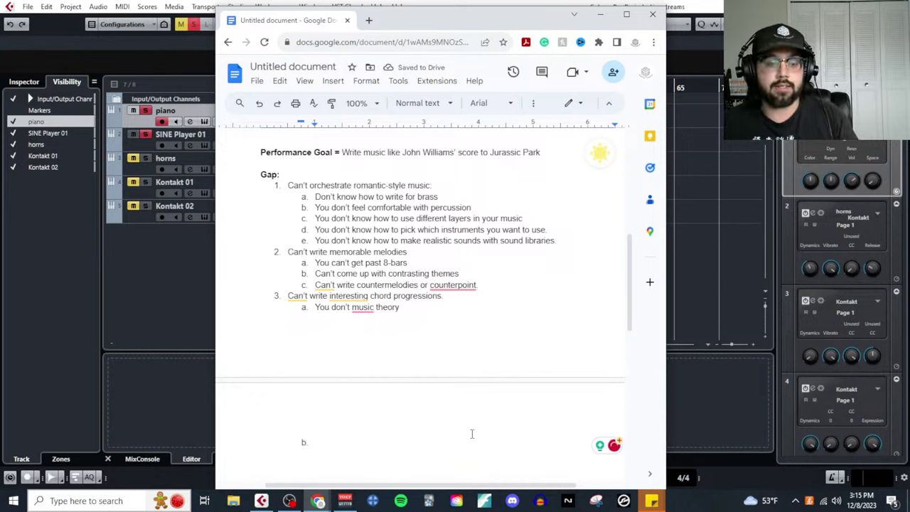
# Add the sub-items "Don't know how to get out of a key" and "Don't know how to use jazz chords" under the chord progressions gap.
pyautogui.write("Don't know how to get o")
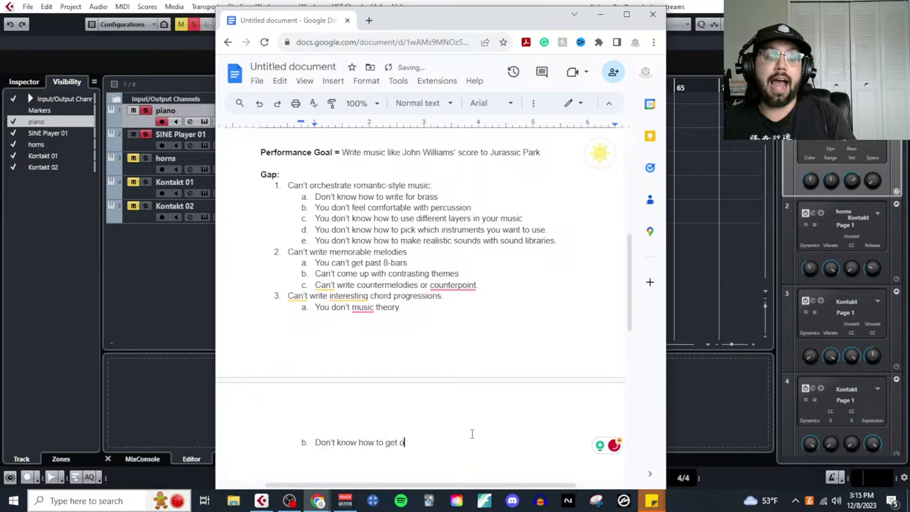
pyautogui.write('ut of a key')
pyautogui.press('Return')
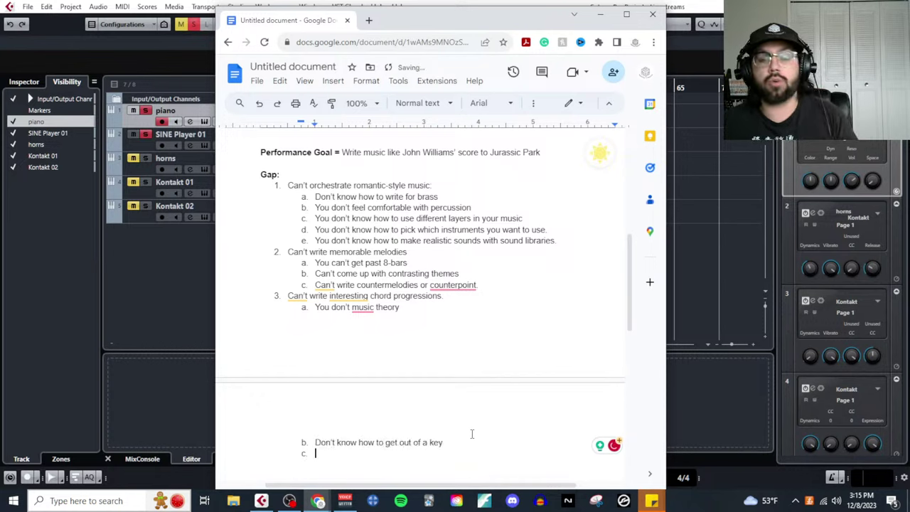
pyautogui.write("Don't know how to u")
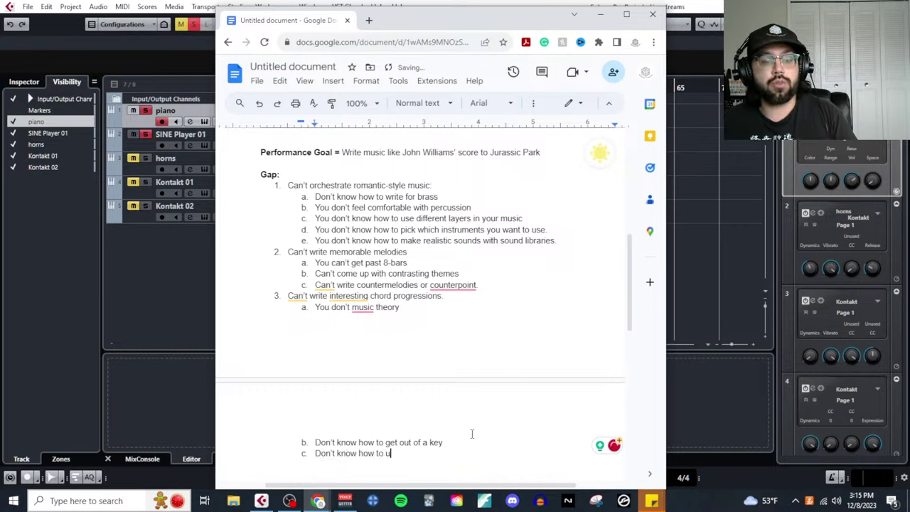
pyautogui.write('se ')
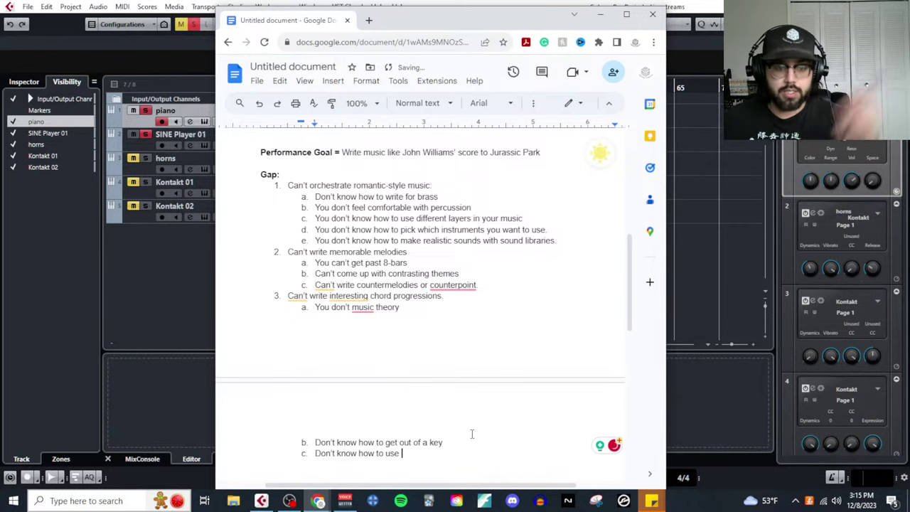
pyautogui.write('ja')
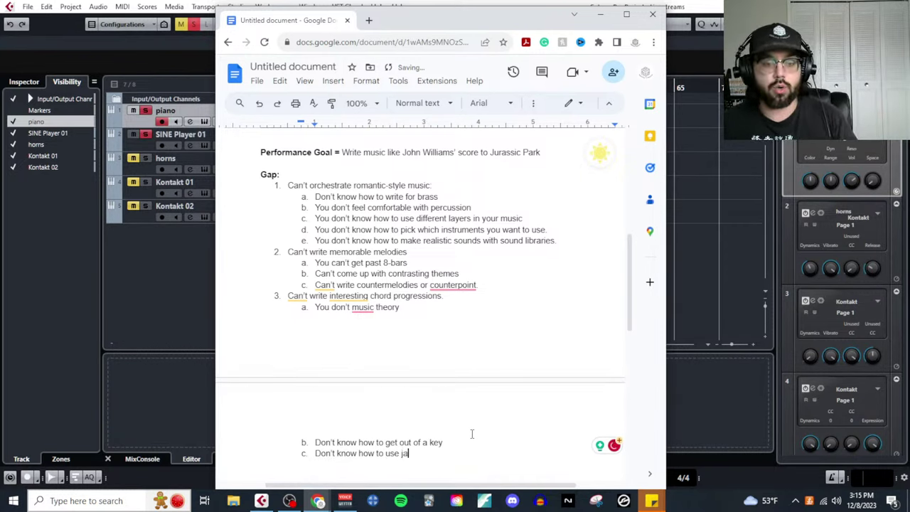
pyautogui.write('zz chords')
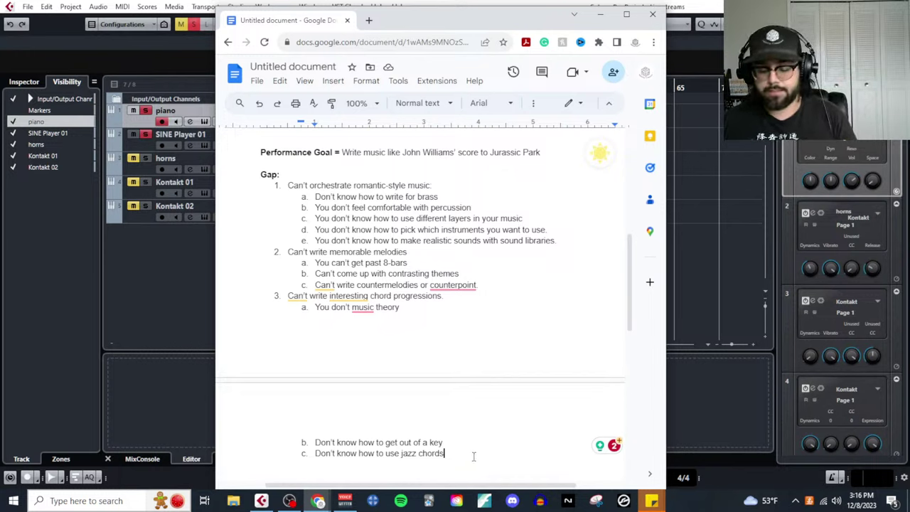
# End the gap list and add a bold "Plan:" heading below it, followed by a new line.
pyautogui.press('Return')
pyautogui.press('Return')
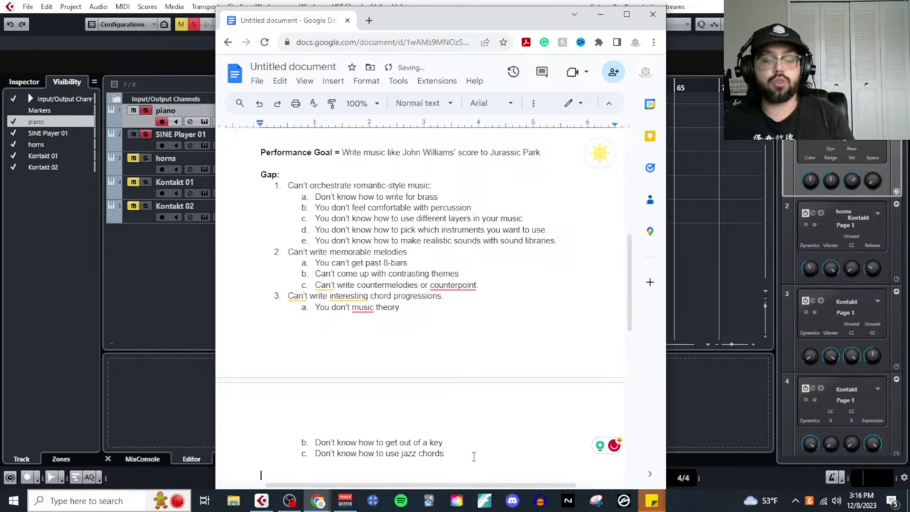
pyautogui.write('Plan:')
pyautogui.press('Return')
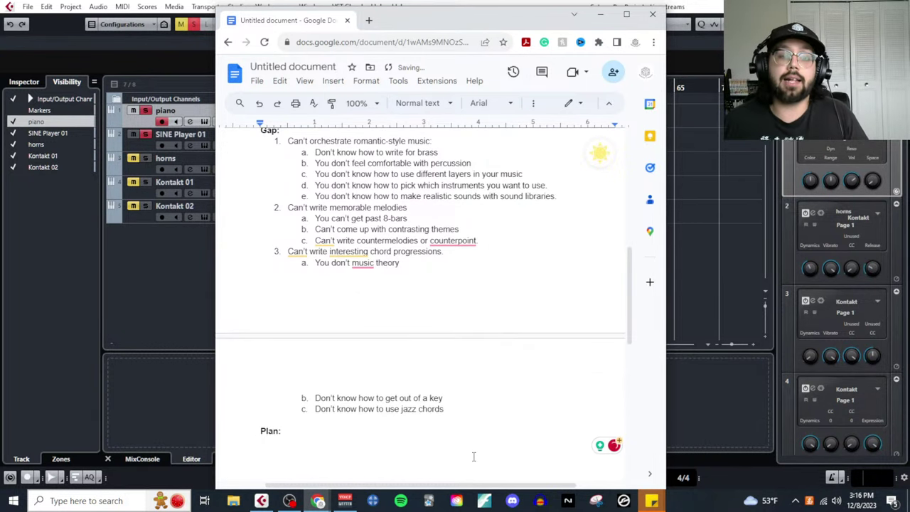
# Highlight the orchestration gap item, the performance goal text and the whole "Performance Goal" line in turn.
pyautogui.scroll(2, 474, 457)
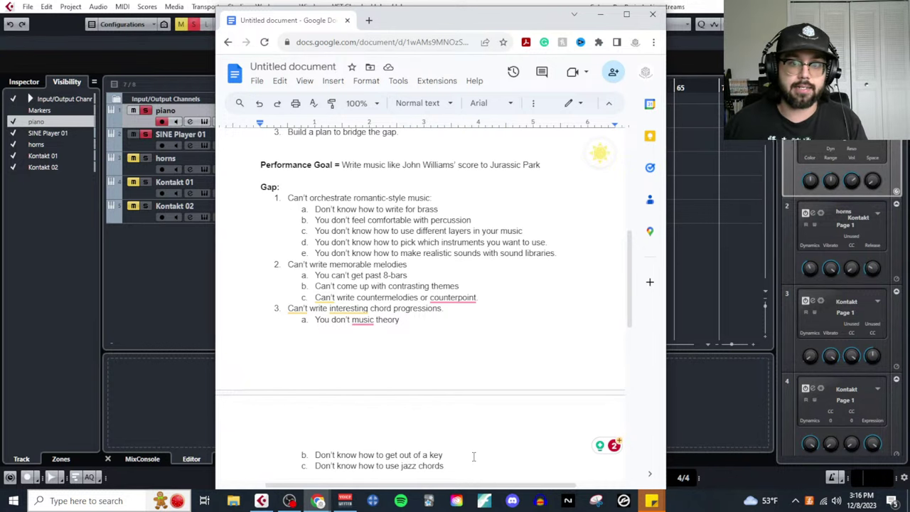
pyautogui.moveTo(434, 198); pyautogui.dragTo(286, 199)
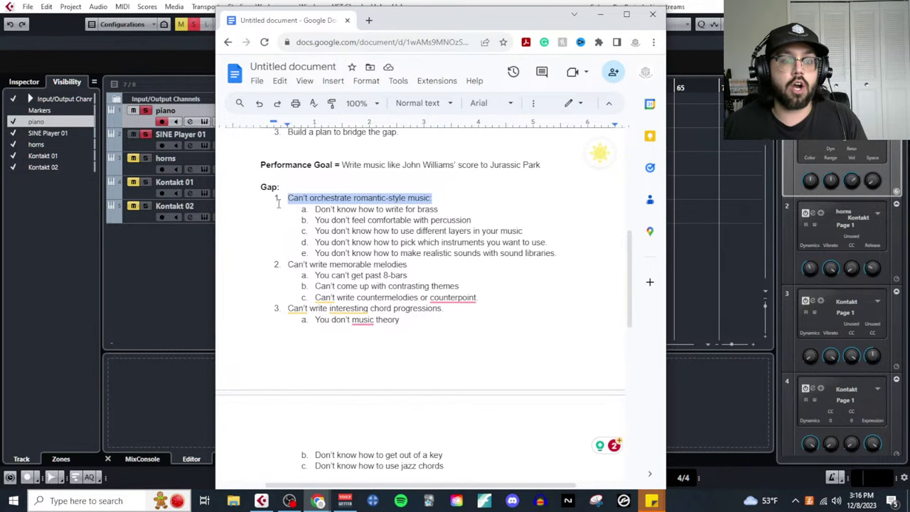
pyautogui.scroll(3, 425, 324)
pyautogui.scroll(-1, 498, 329)
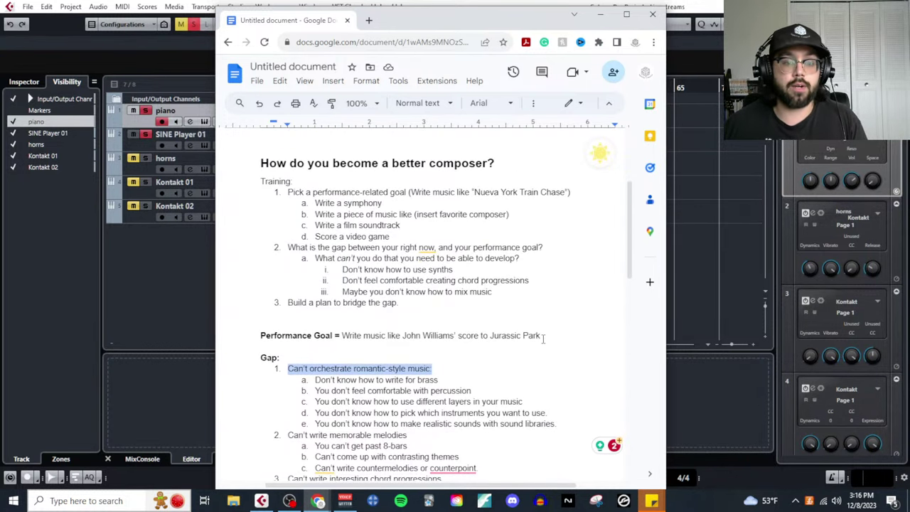
pyautogui.moveTo(541, 335); pyautogui.dragTo(342, 335)
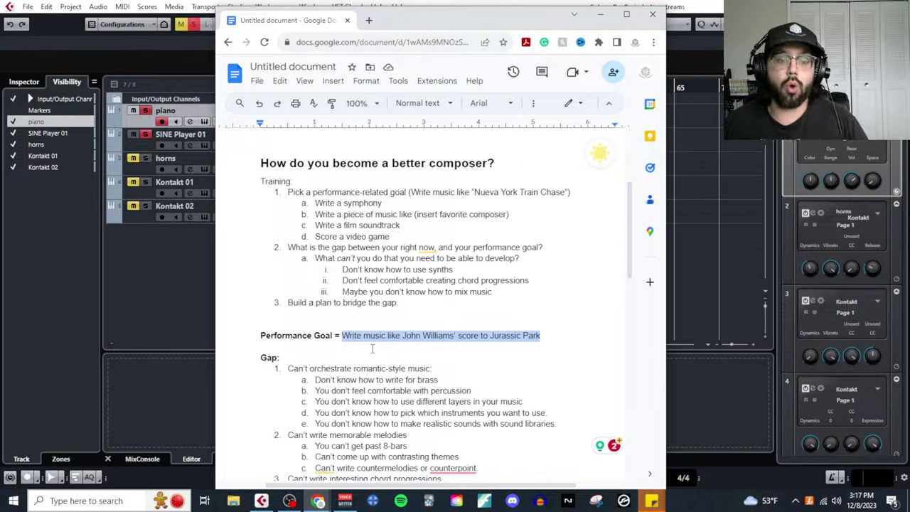
pyautogui.click(391, 347)
pyautogui.moveTo(258, 337); pyautogui.dragTo(556, 332)
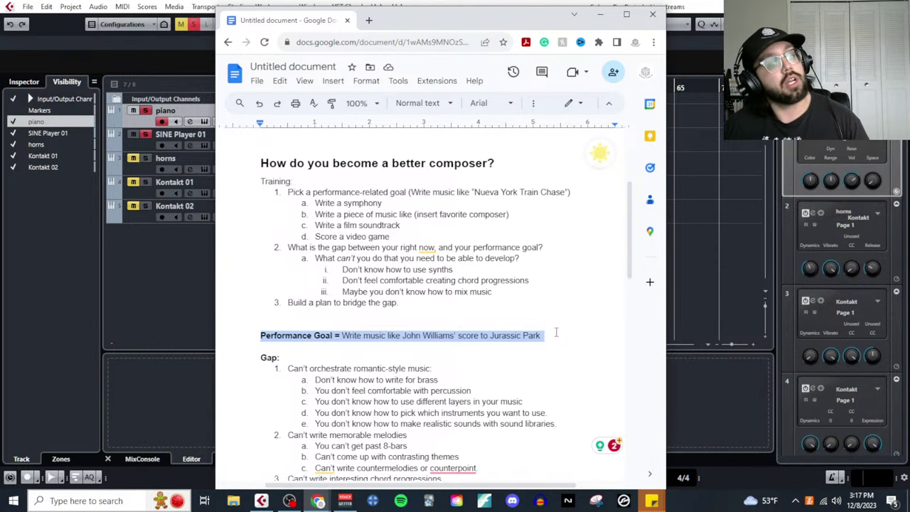
# Highlight the "Gap:" heading and go through the orchestration, melodies and chord progressions items in turn.
pyautogui.scroll(-3, 556, 332)
pyautogui.moveTo(282, 245); pyautogui.dragTo(253, 247)
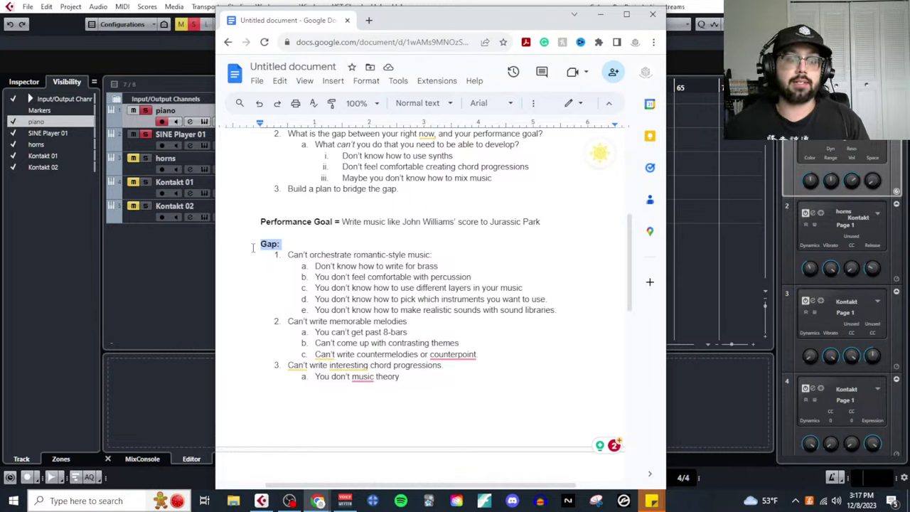
pyautogui.moveTo(432, 254); pyautogui.dragTo(258, 258)
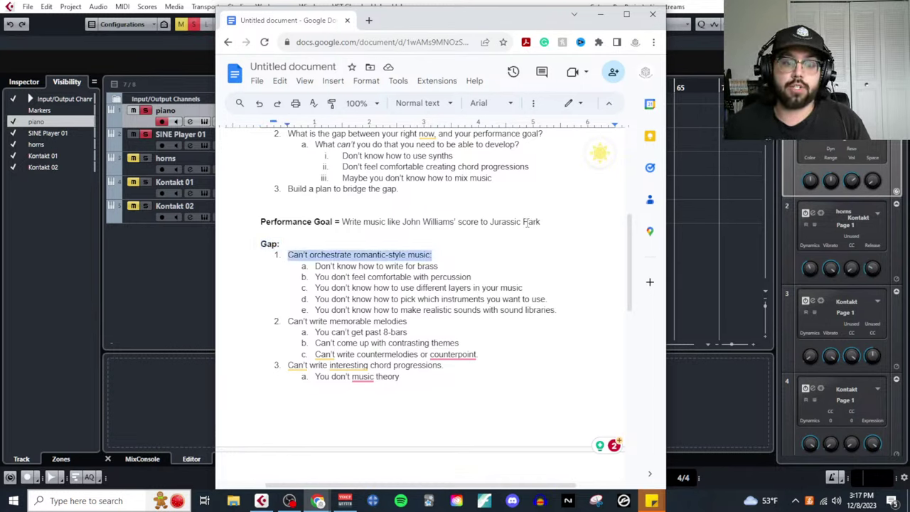
pyautogui.moveTo(552, 221); pyautogui.dragTo(453, 250)
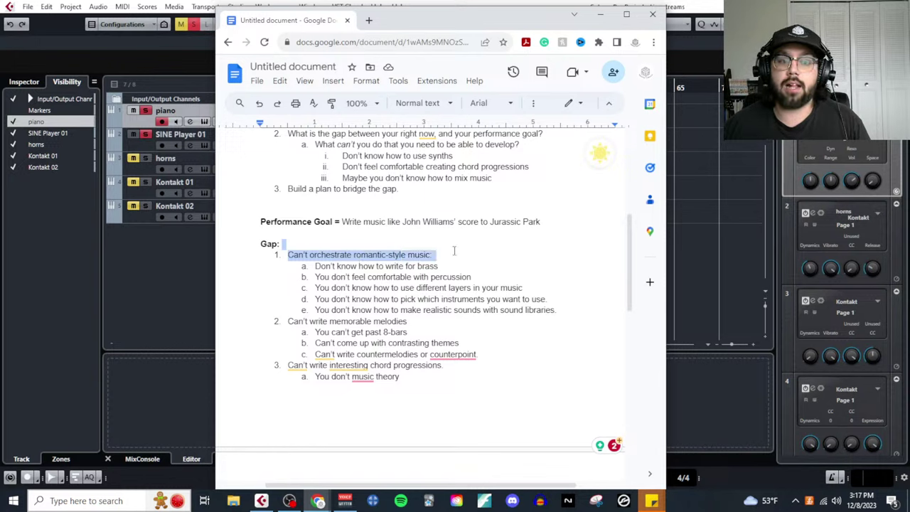
pyautogui.moveTo(421, 321); pyautogui.dragTo(280, 320)
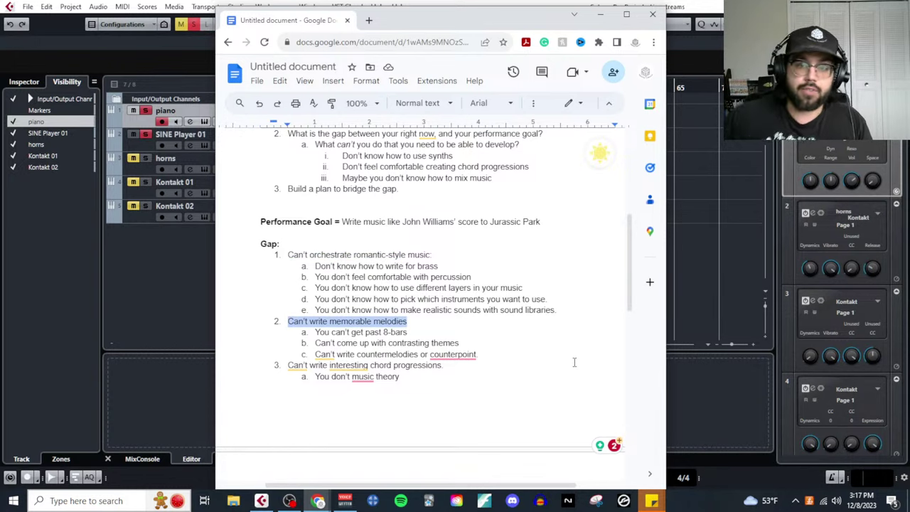
pyautogui.moveTo(443, 366); pyautogui.dragTo(299, 376)
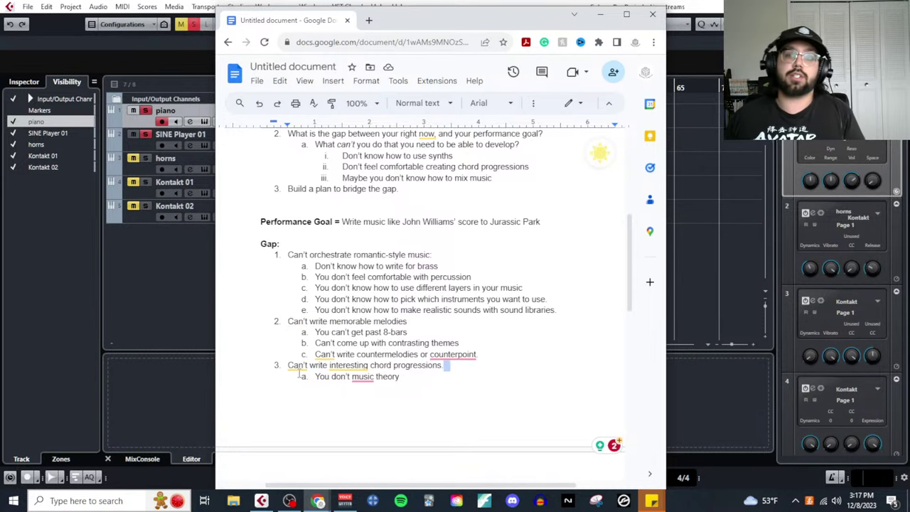
# Highlight the "Can't orchestrate romantic-style music" gap, its five sub-items, and the whole group together.
pyautogui.scroll(-1, 350, 357)
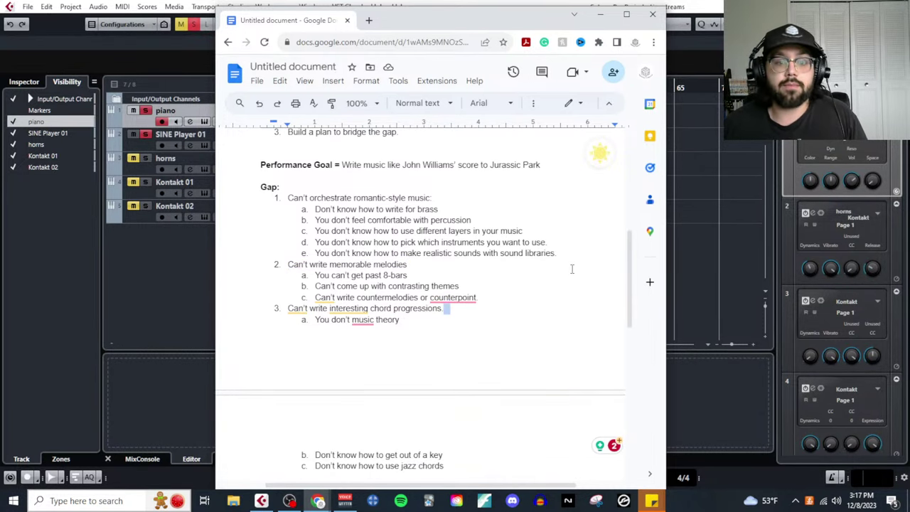
pyautogui.click(428, 199)
pyautogui.tripleClick(414, 199)
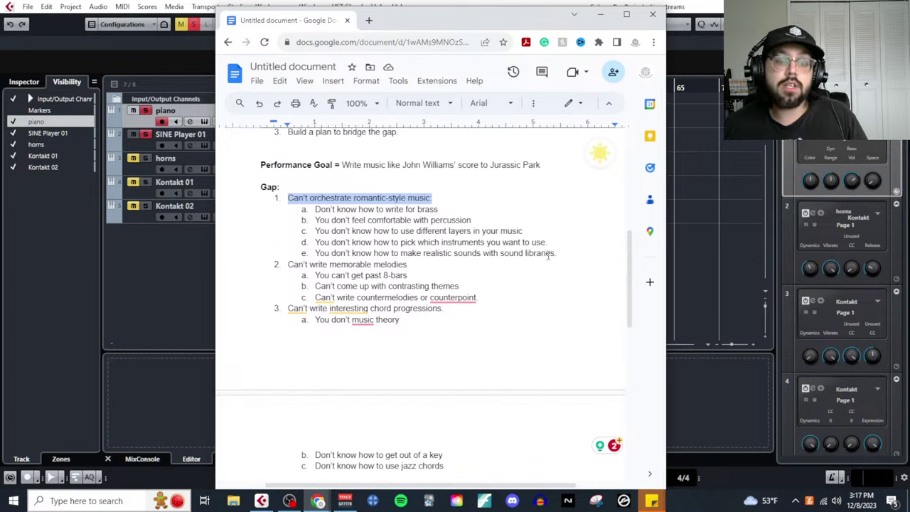
pyautogui.moveTo(559, 253); pyautogui.dragTo(290, 213)
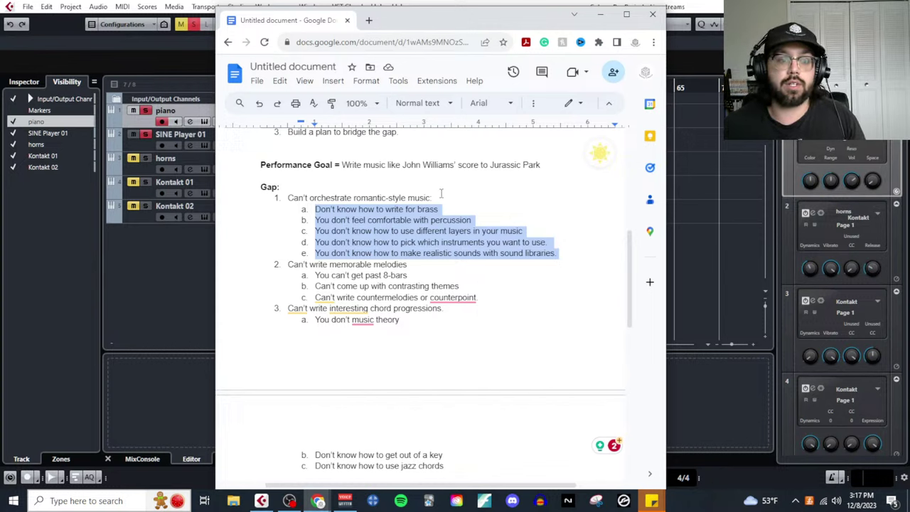
pyautogui.moveTo(441, 189); pyautogui.dragTo(411, 221)
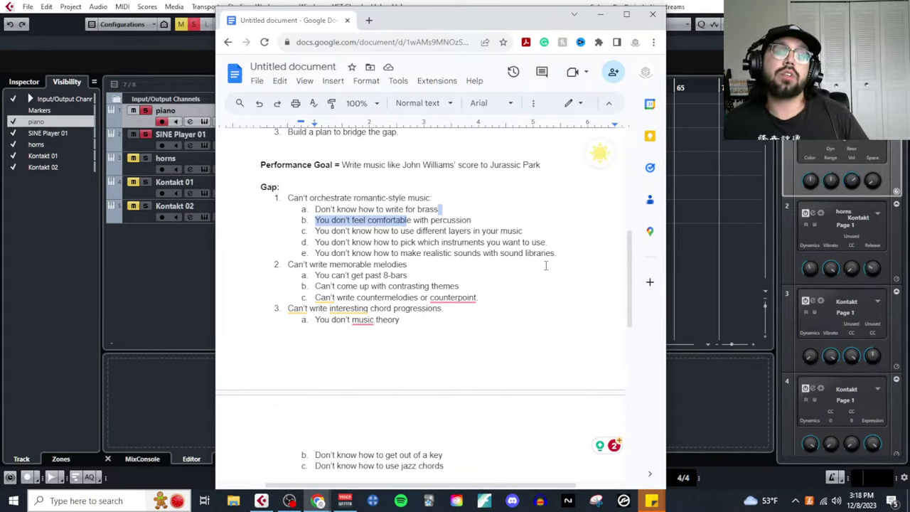
pyautogui.moveTo(559, 253); pyautogui.dragTo(315, 209)
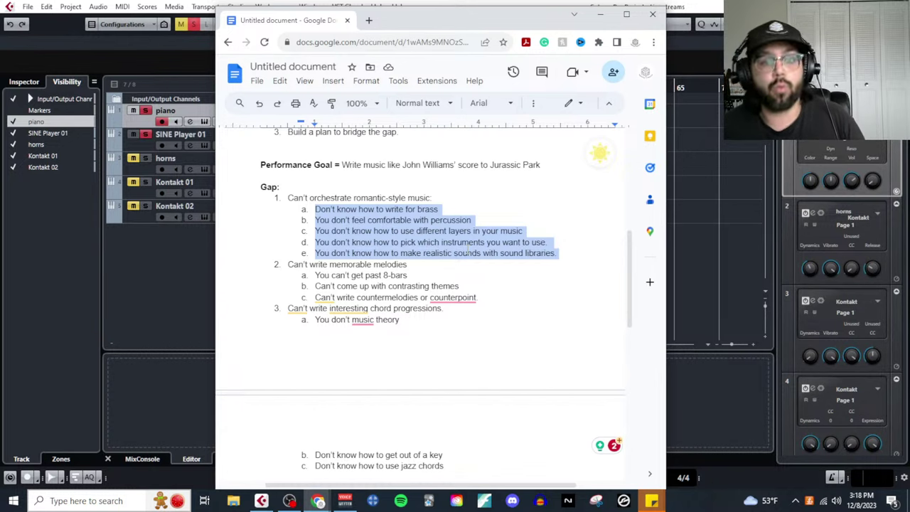
pyautogui.moveTo(289, 198); pyautogui.dragTo(587, 249)
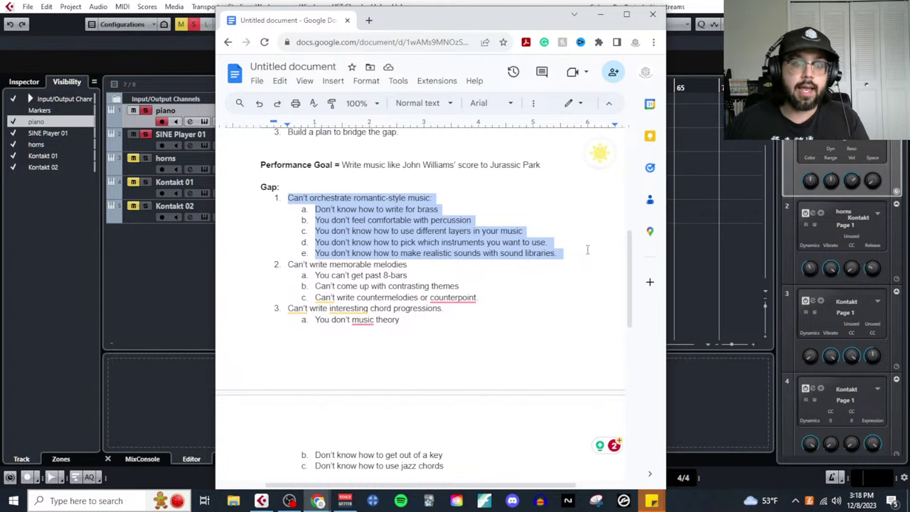
# Under "Plan:", start a numbered list with "Start with tackling one terminal objective at a time:" and an empty sub-item.
pyautogui.scroll(-3, 506, 378)
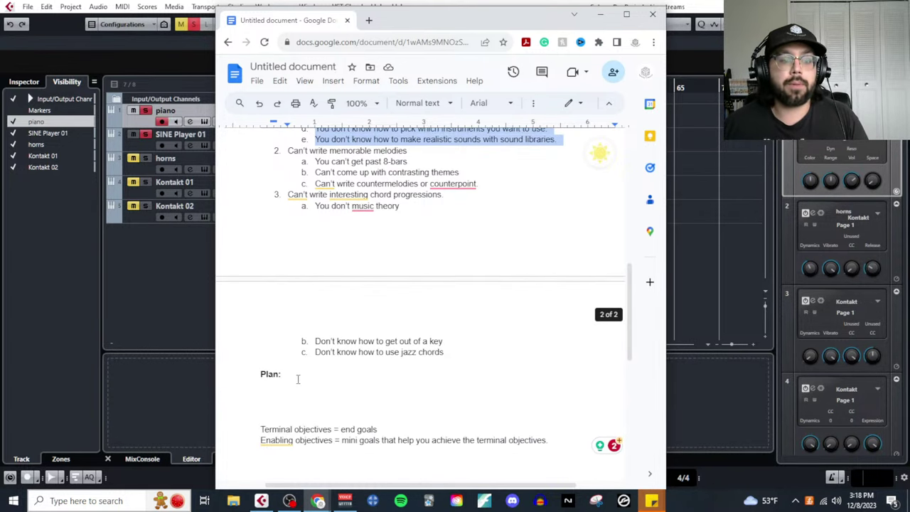
pyautogui.click(297, 379)
pyautogui.press('Return')
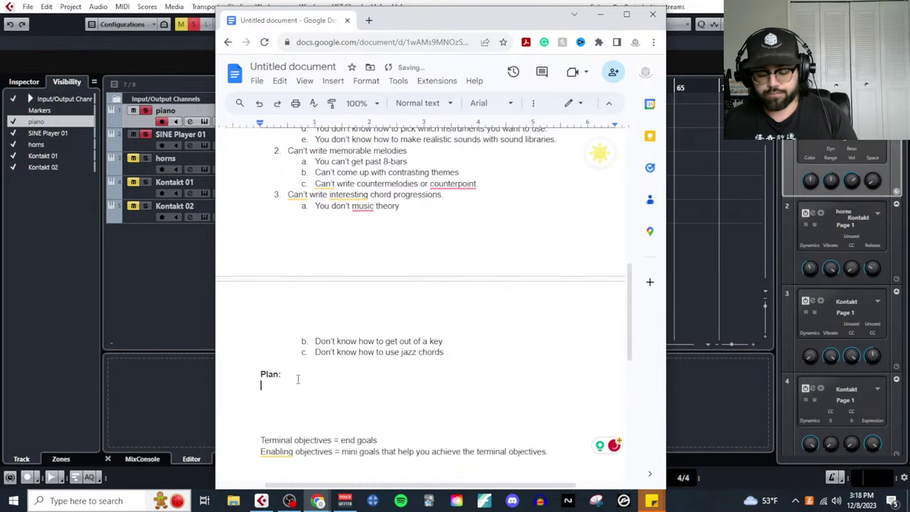
pyautogui.write('1. Start with ta')
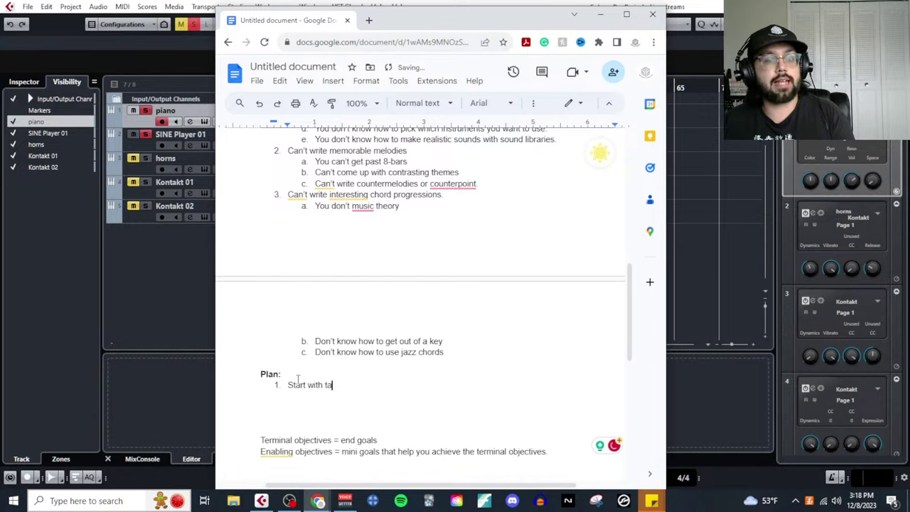
pyautogui.write('ckling o')
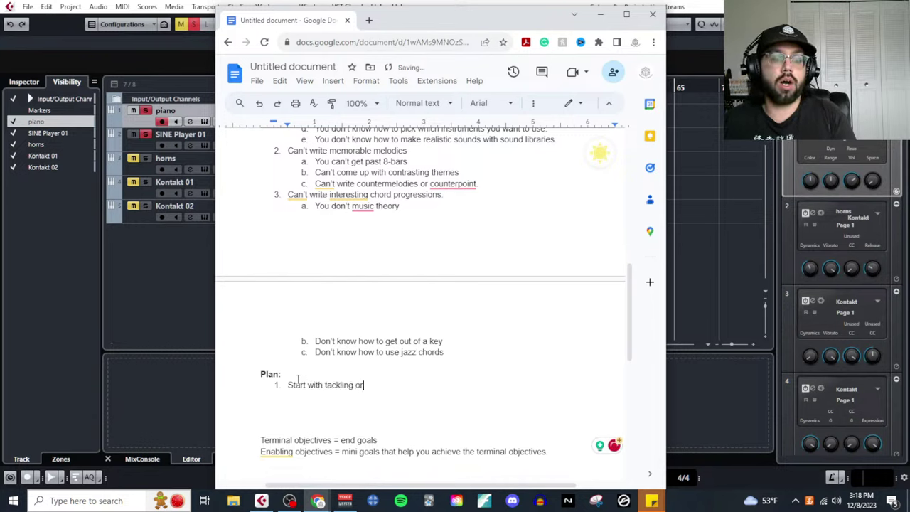
pyautogui.write('ne terminal ob')
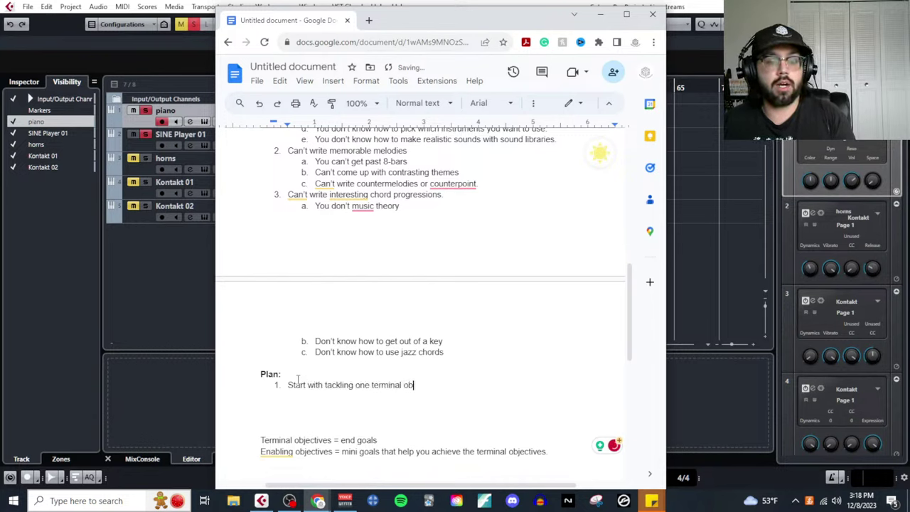
pyautogui.write('jective at a time:')
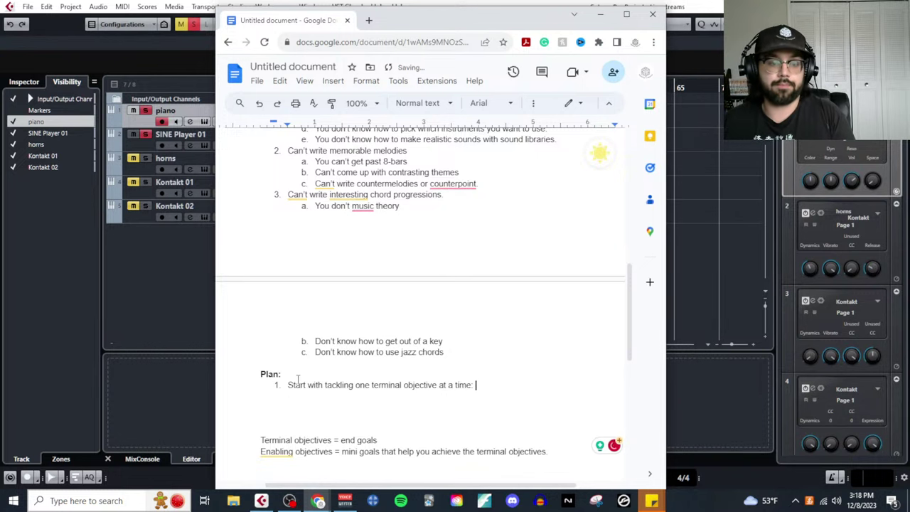
pyautogui.press('Return')
pyautogui.press('Tab')
# Add the nested sub-item "What instruments are in the brass section?" under "Don't know how to write for brass".
pyautogui.scroll(3, 297, 377)
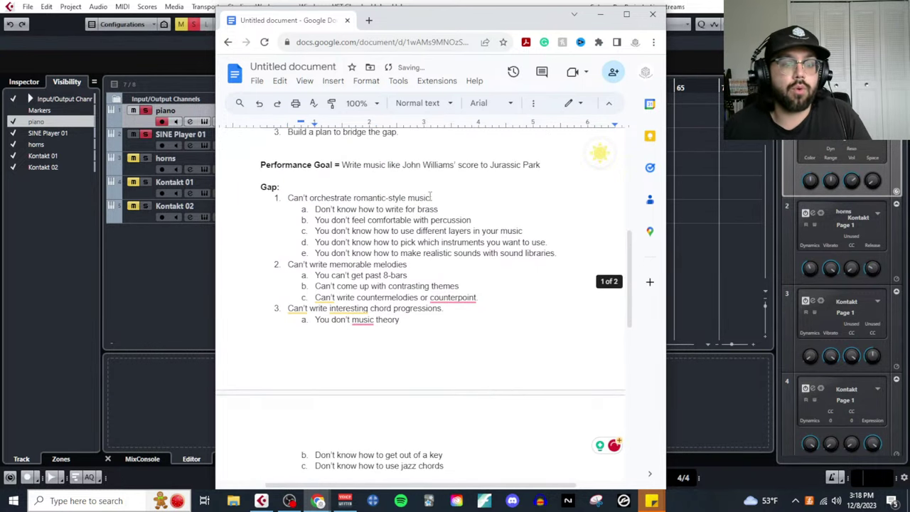
pyautogui.moveTo(432, 198); pyautogui.dragTo(321, 198)
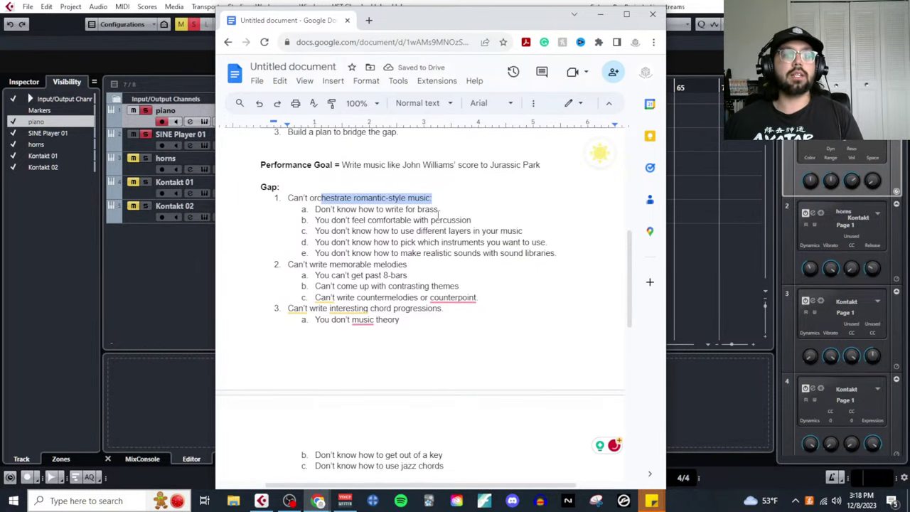
pyautogui.moveTo(440, 209); pyautogui.dragTo(306, 211)
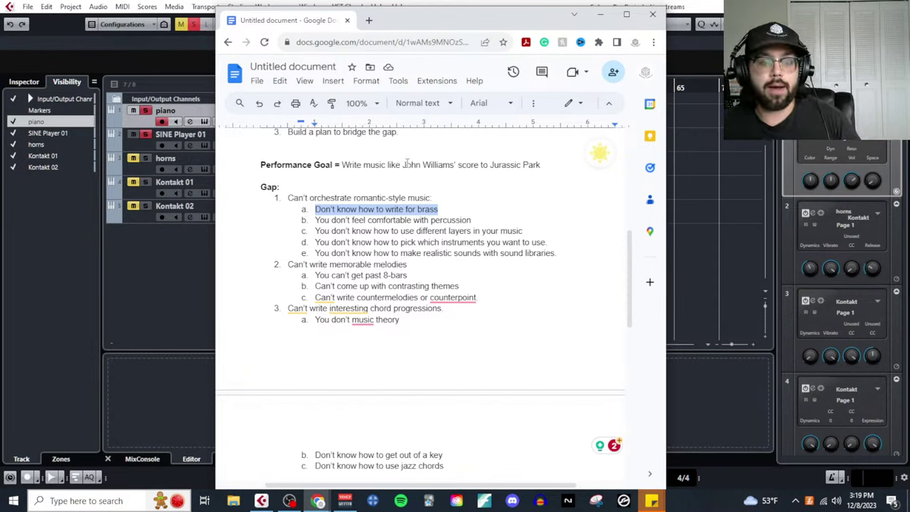
pyautogui.click(449, 211)
pyautogui.press('Return')
pyautogui.press('Tab')
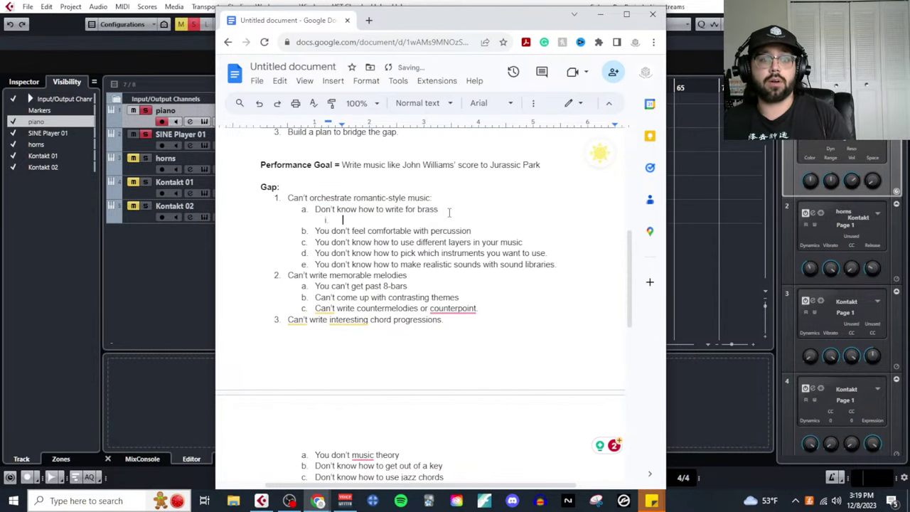
pyautogui.write('What instruments are ')
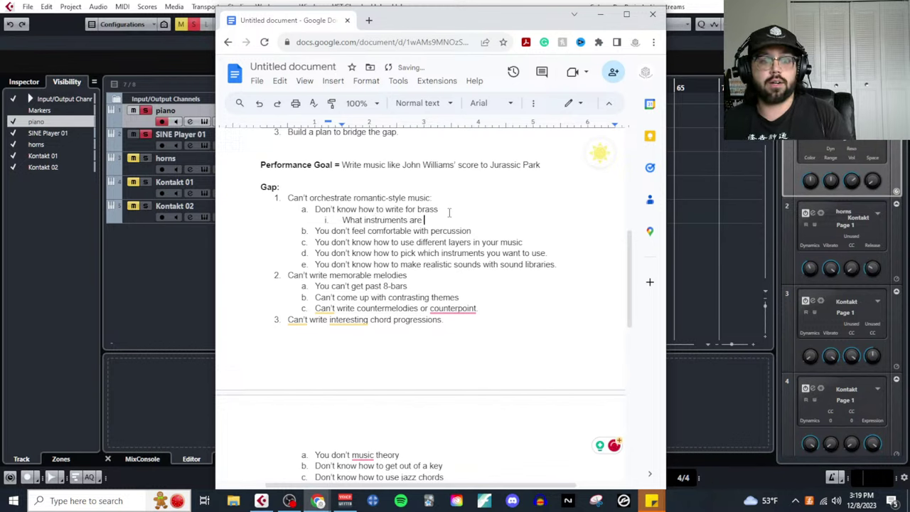
pyautogui.write('in the brass section?')
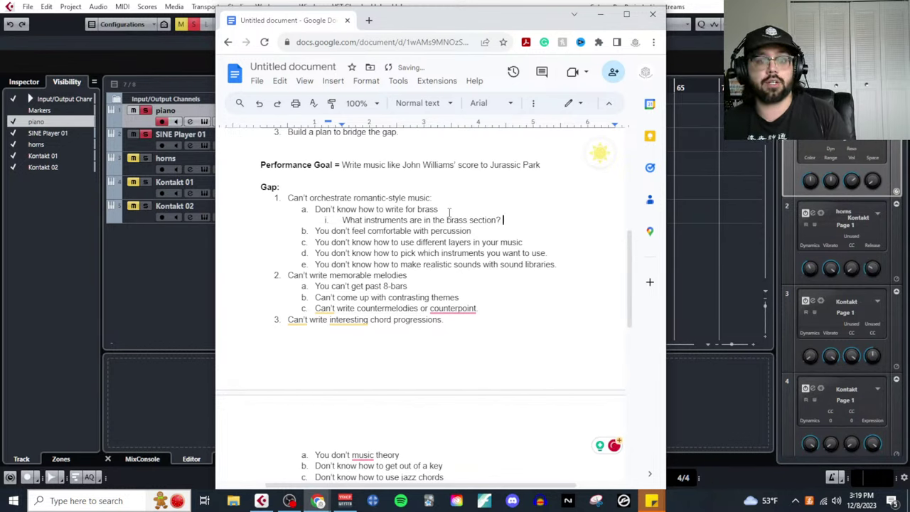
# Add a second nested brass sub-item reading "What roles do each instrument play?".
pyautogui.press('Return')
pyautogui.write('What roles d')
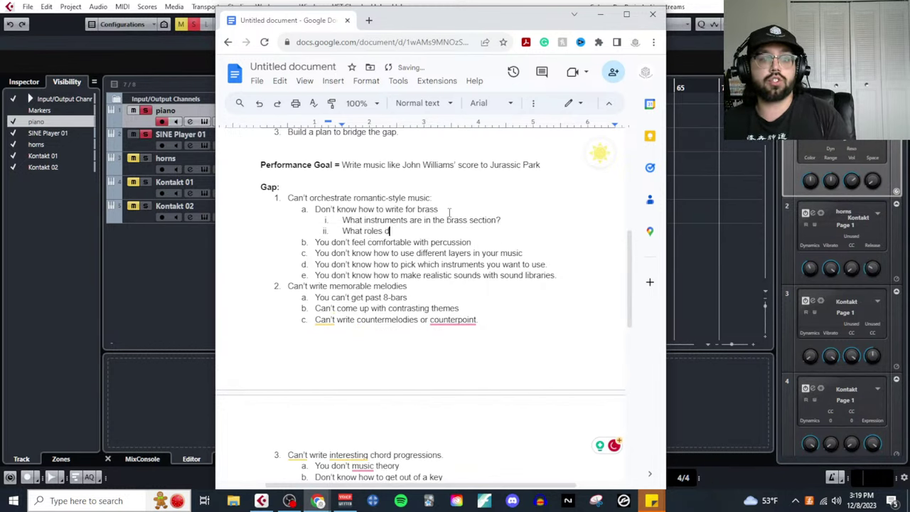
pyautogui.write('o each instrument ')
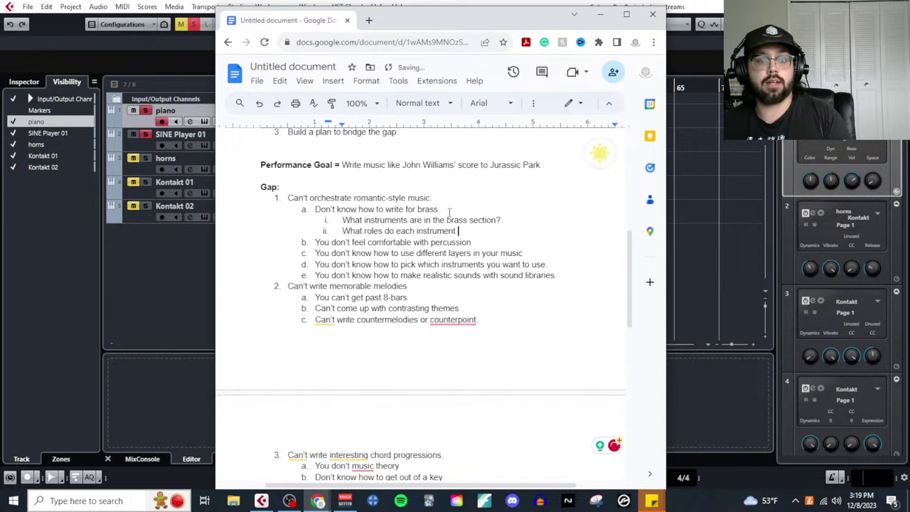
pyautogui.write('play?')
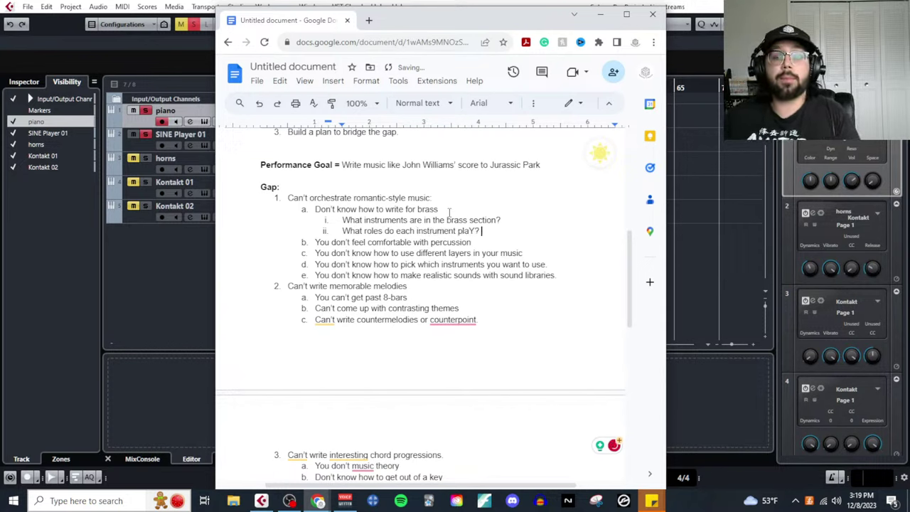
pyautogui.press('BackSpace')
pyautogui.press('BackSpace')
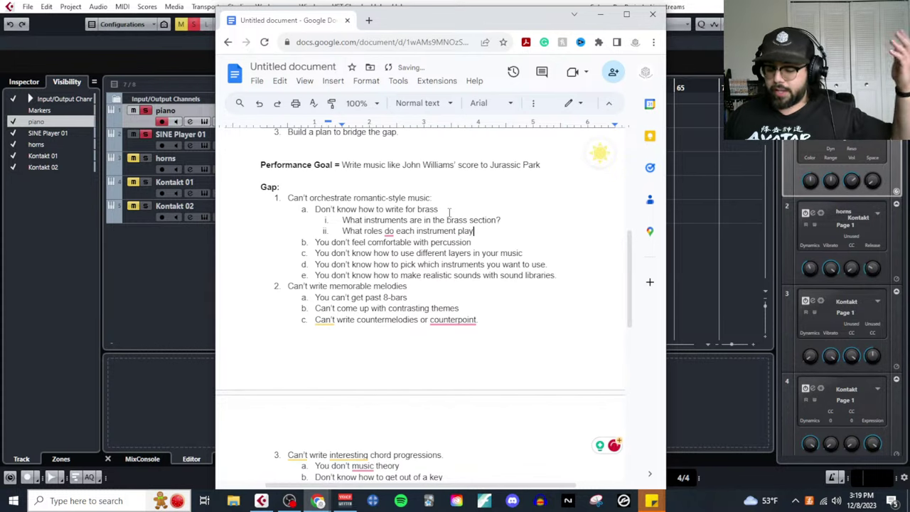
pyautogui.write('?')
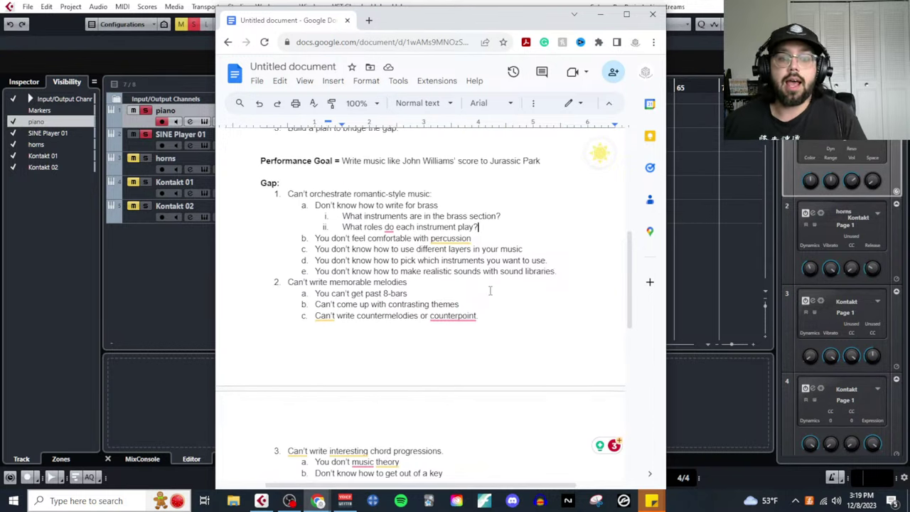
# Review the notes from the live stream title and training steps through the gap list to the plan.
pyautogui.scroll(-3, 506, 358)
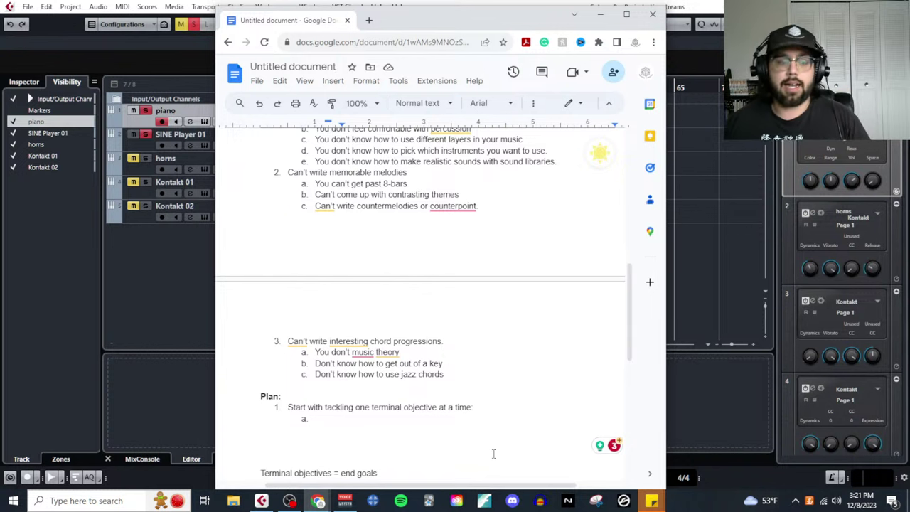
pyautogui.scroll(10, 459, 410)
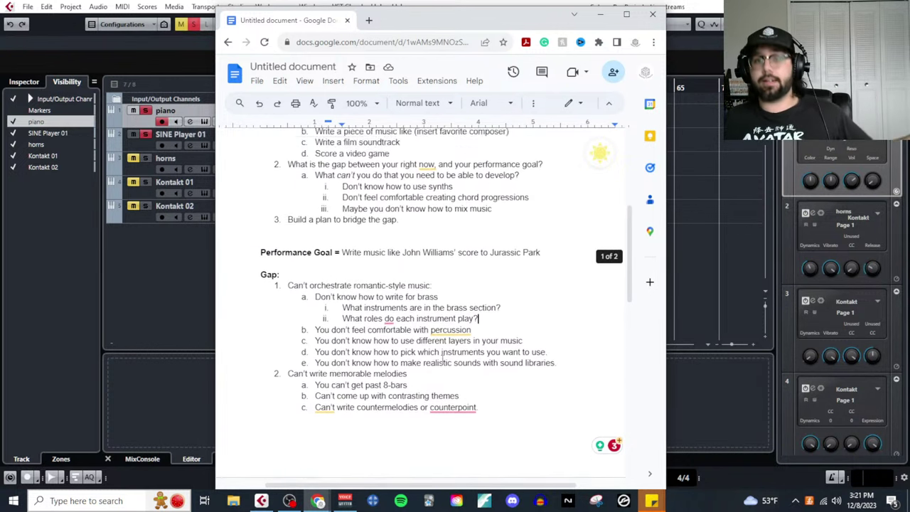
pyautogui.scroll(1, 425, 331)
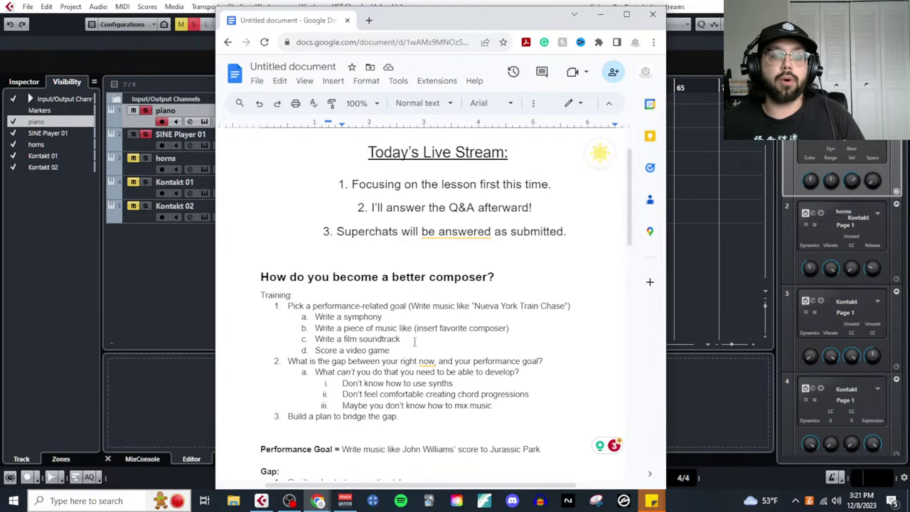
pyautogui.scroll(-1, 411, 342)
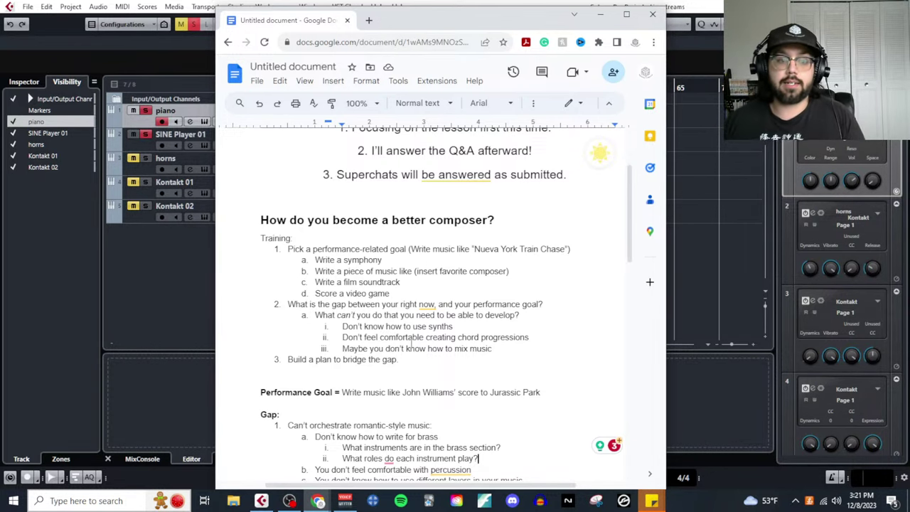
pyautogui.scroll(-4, 411, 343)
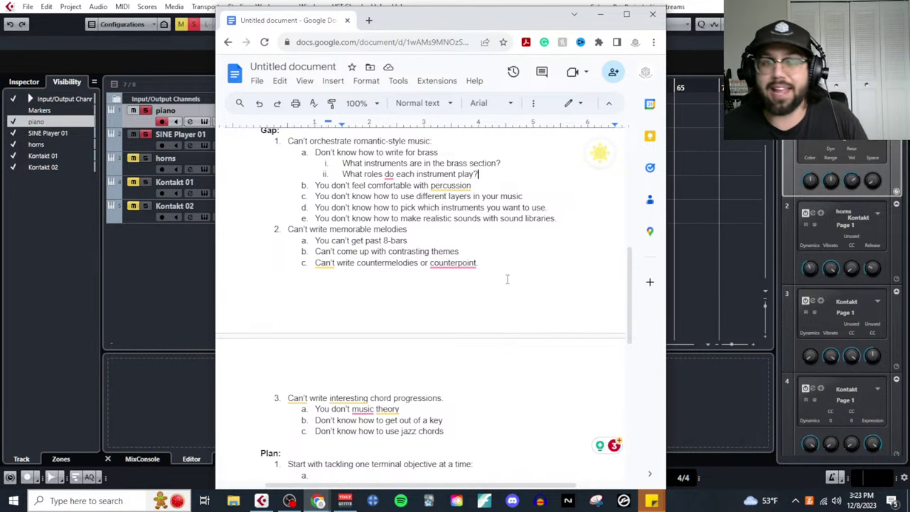
pyautogui.scroll(1, 514, 326)
pyautogui.scroll(3, 516, 327)
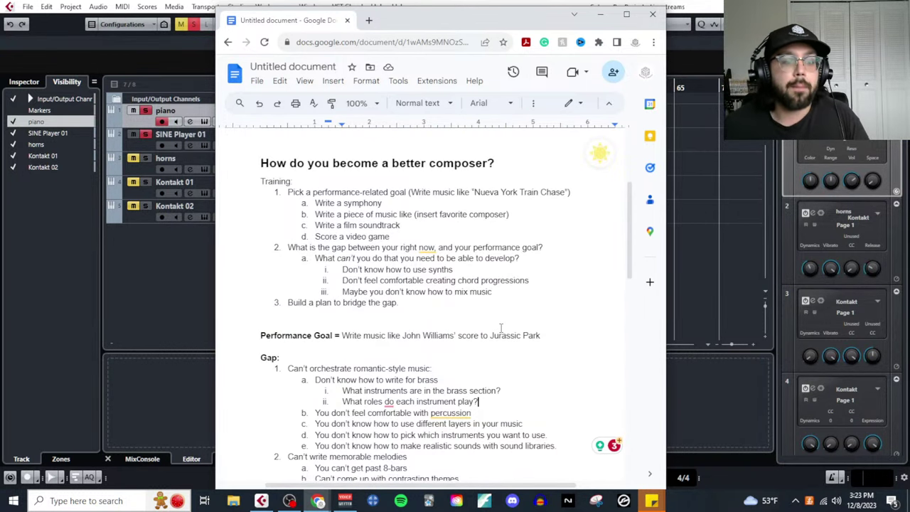
pyautogui.scroll(-2, 508, 328)
pyautogui.scroll(2, 501, 329)
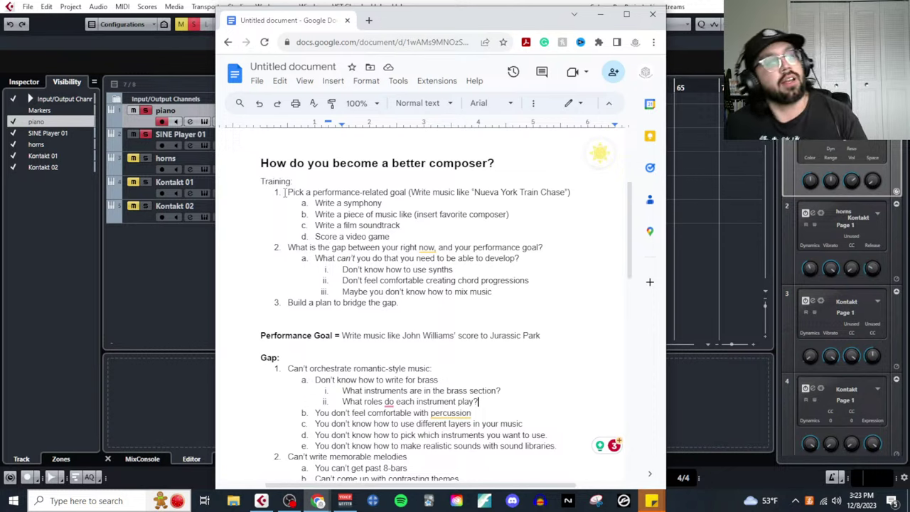
# Highlight the first training step, the orchestration gap, the performance goal text and the training question about the gap.
pyautogui.moveTo(285, 193); pyautogui.dragTo(571, 193)
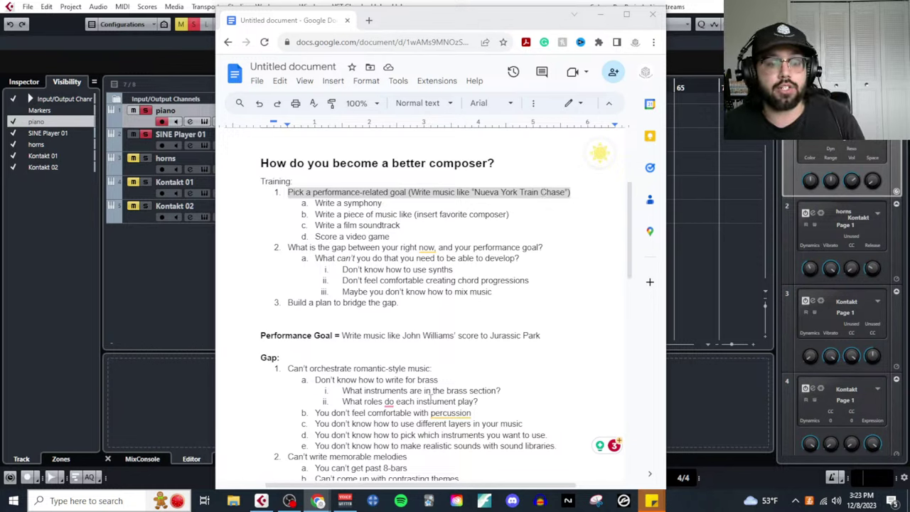
pyautogui.moveTo(432, 369); pyautogui.dragTo(299, 372)
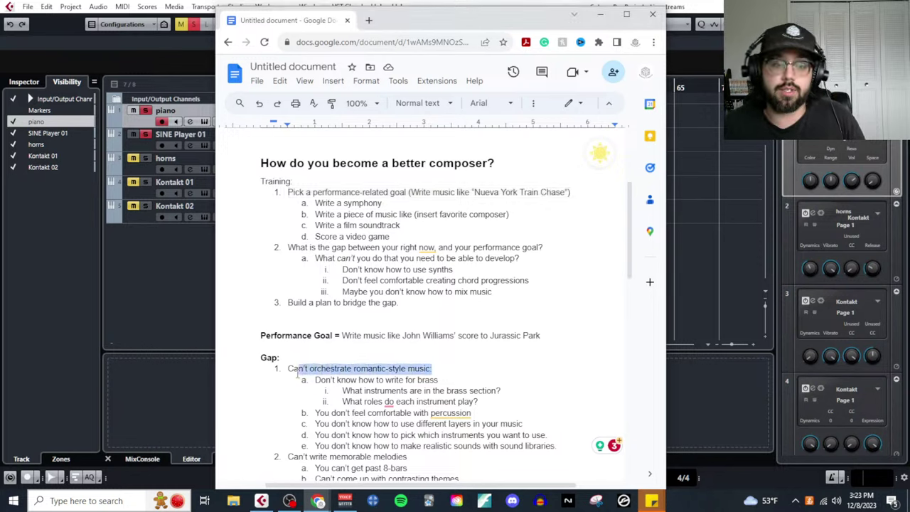
pyautogui.moveTo(557, 335); pyautogui.dragTo(380, 335)
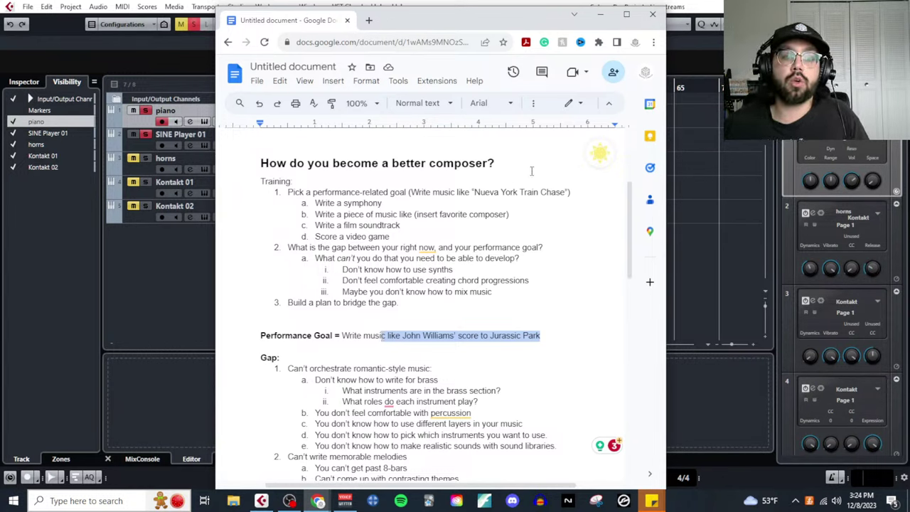
pyautogui.moveTo(577, 192); pyautogui.dragTo(282, 192)
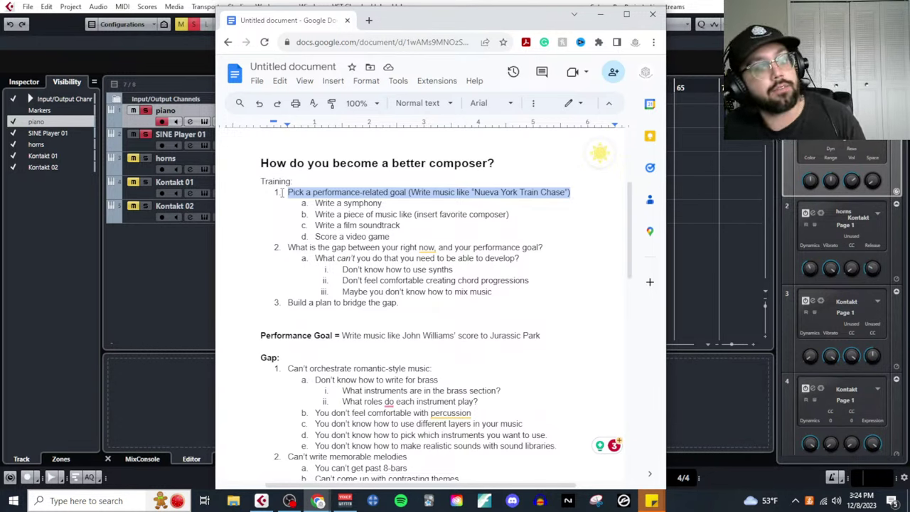
pyautogui.moveTo(287, 247); pyautogui.dragTo(544, 248)
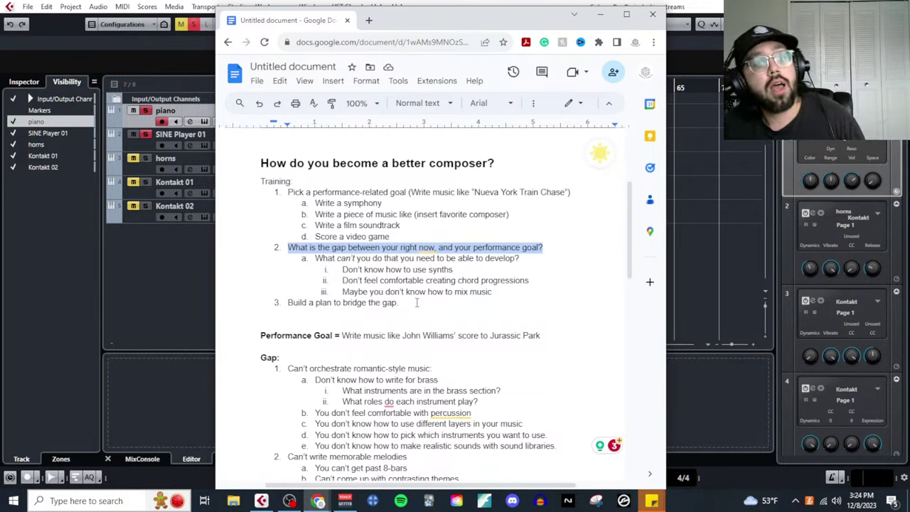
# Highlight the training step about building a plan, followed by the orchestration, memorable melodies and chord progressions gaps.
pyautogui.moveTo(409, 303); pyautogui.dragTo(281, 304)
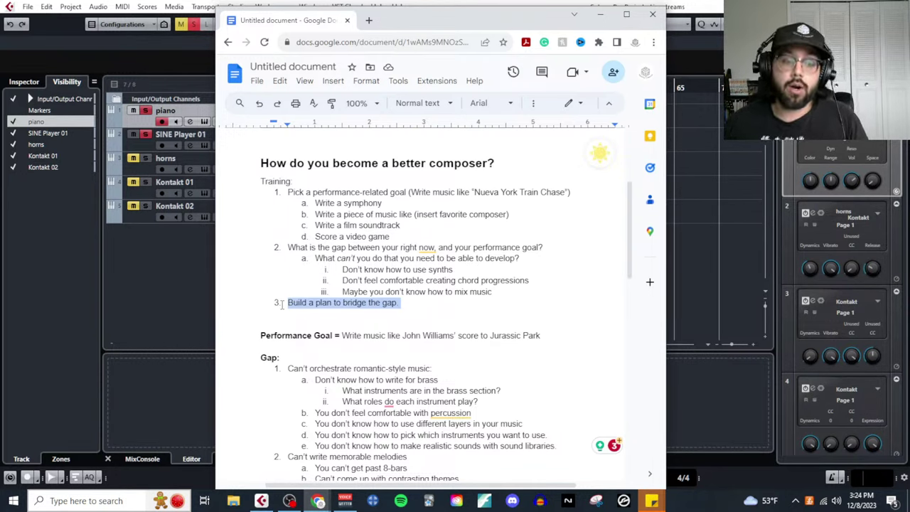
pyautogui.scroll(-1, 285, 306)
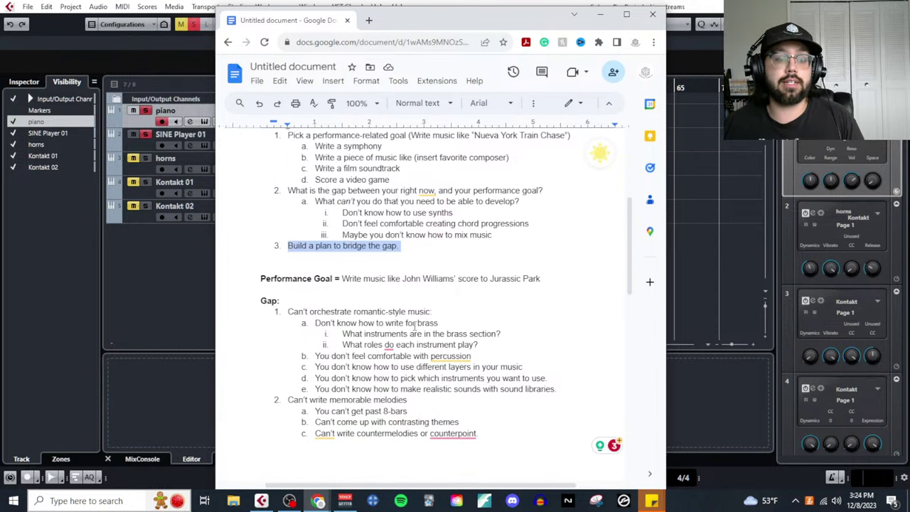
pyautogui.moveTo(446, 311); pyautogui.dragTo(276, 316)
pyautogui.scroll(-3, 276, 316)
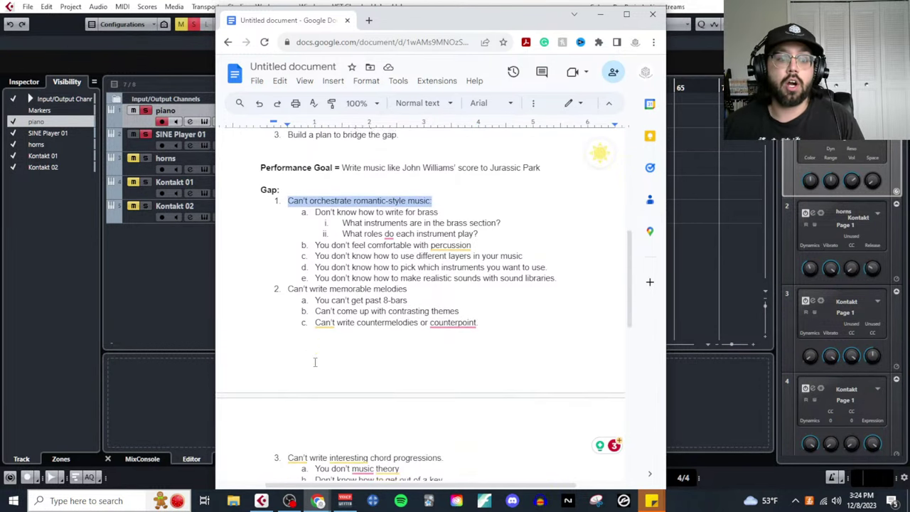
pyautogui.click(284, 238)
pyautogui.moveTo(286, 201); pyautogui.dragTo(401, 199)
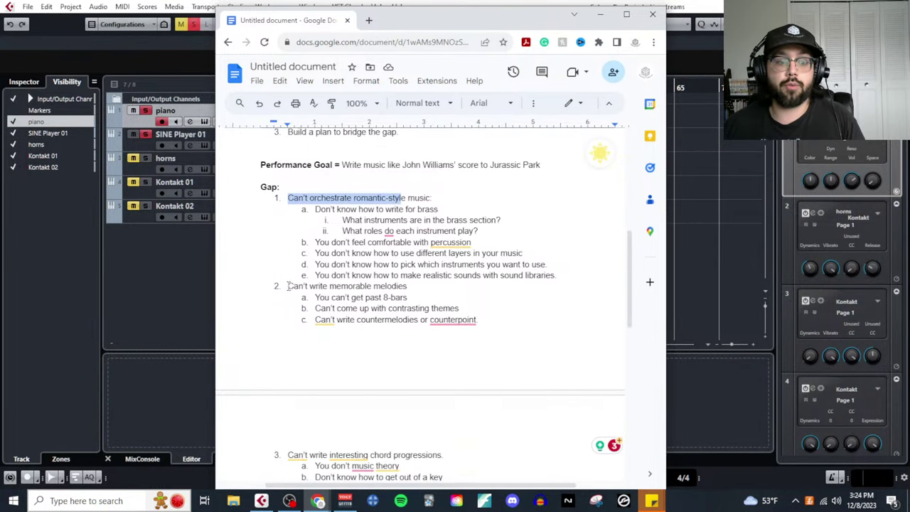
pyautogui.moveTo(288, 286); pyautogui.dragTo(342, 286)
pyautogui.scroll(-3, 309, 369)
pyautogui.moveTo(287, 342); pyautogui.dragTo(391, 342)
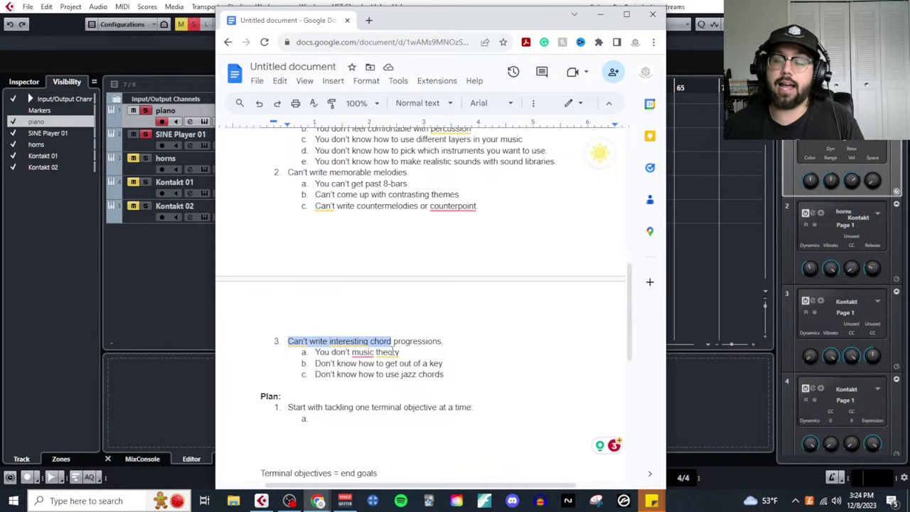
# Highlight the orchestration gap and its sub-items from brass to sound libraries, and the "Can't write memorable melodies" gap.
pyautogui.scroll(2, 471, 425)
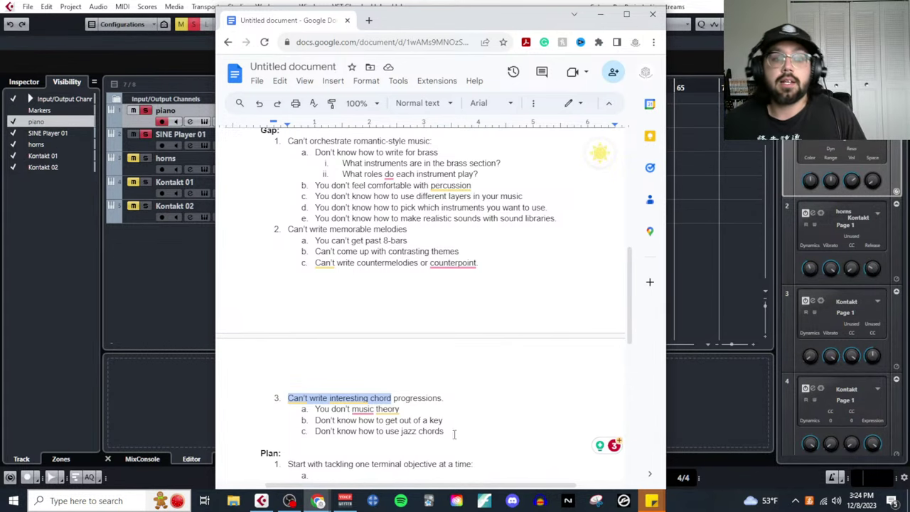
pyautogui.scroll(3, 455, 430)
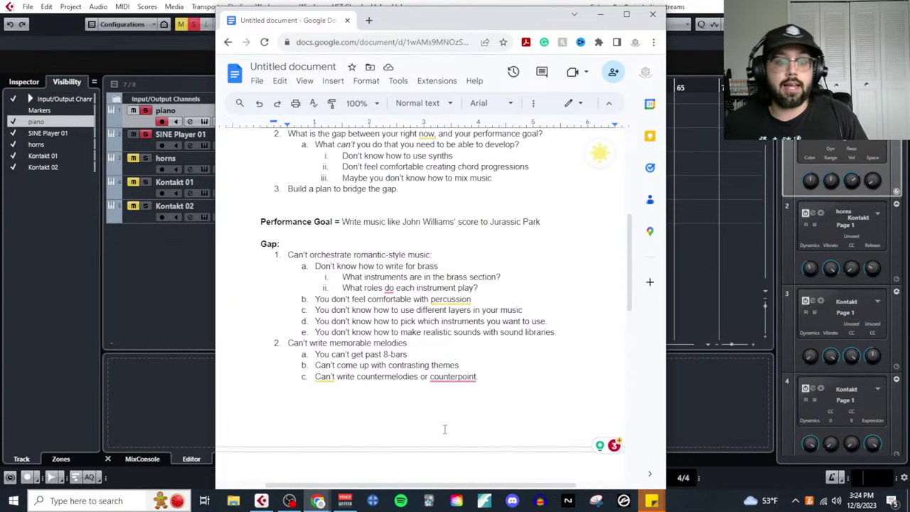
pyautogui.tripleClick(435, 254)
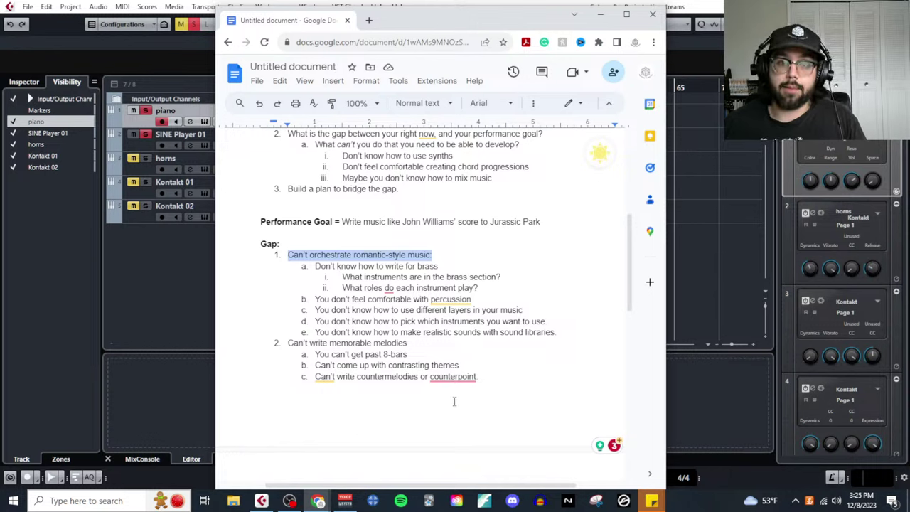
pyautogui.moveTo(314, 266); pyautogui.dragTo(558, 334)
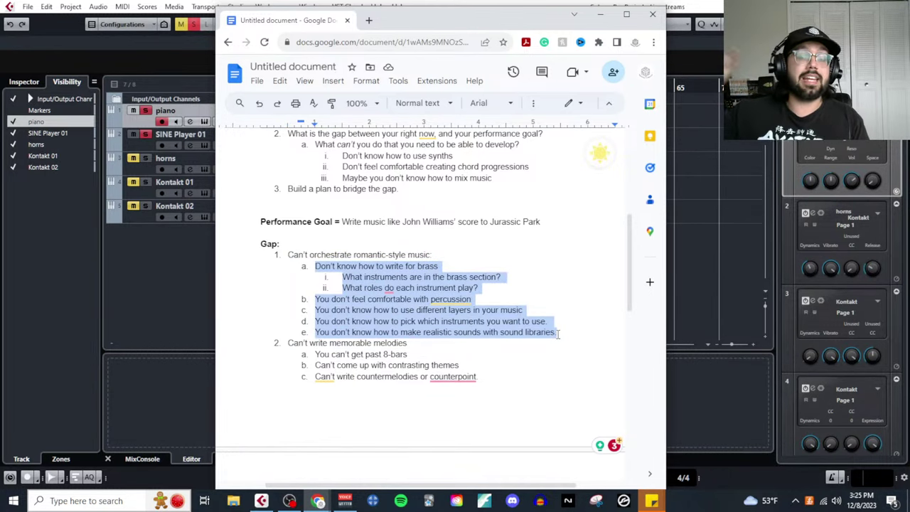
pyautogui.tripleClick(440, 255)
pyautogui.scroll(-3, 365, 347)
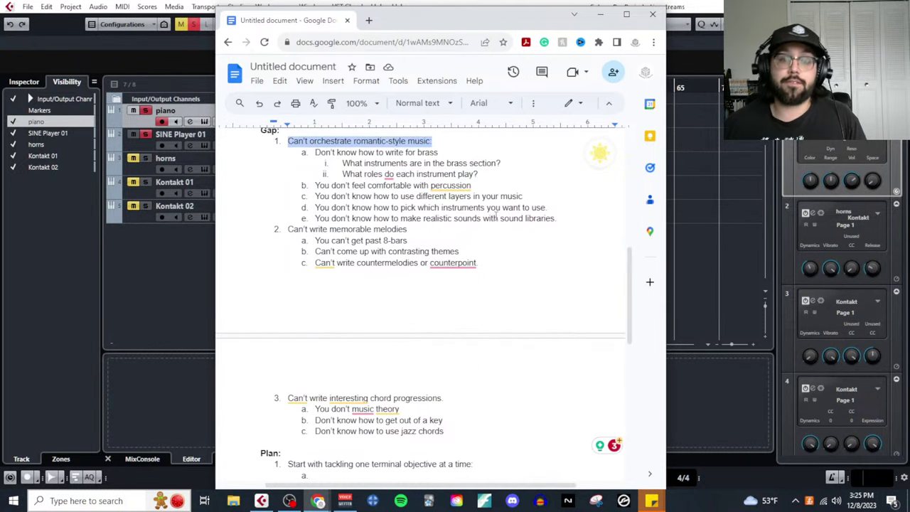
pyautogui.moveTo(285, 229); pyautogui.dragTo(427, 232)
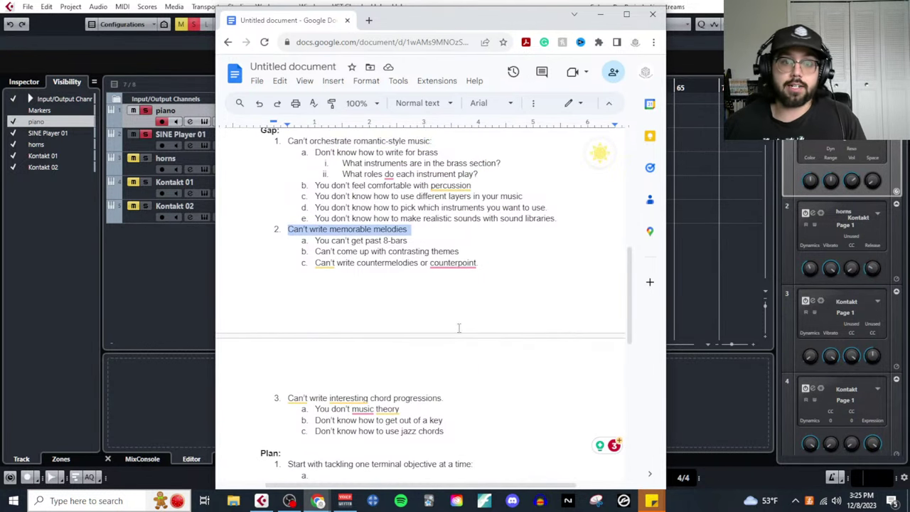
# Review the plan and objective definitions, highlight the lesson-first and Q&A agenda lines under the live stream title, and minimize the document window.
pyautogui.scroll(-1, 460, 334)
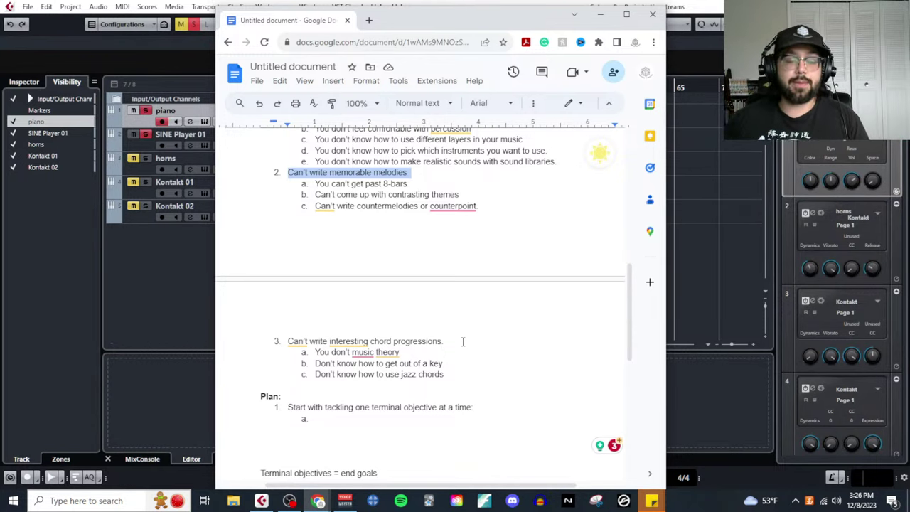
pyautogui.scroll(-3, 462, 342)
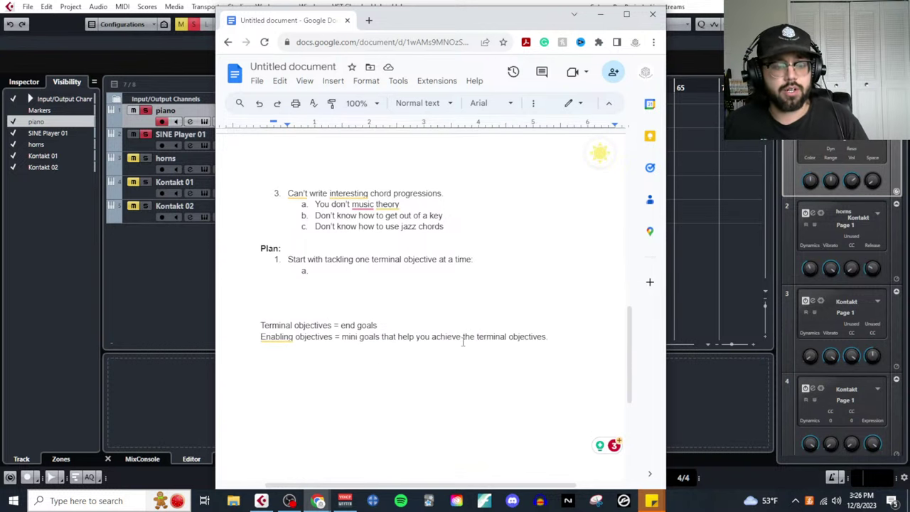
pyautogui.scroll(15, 435, 301)
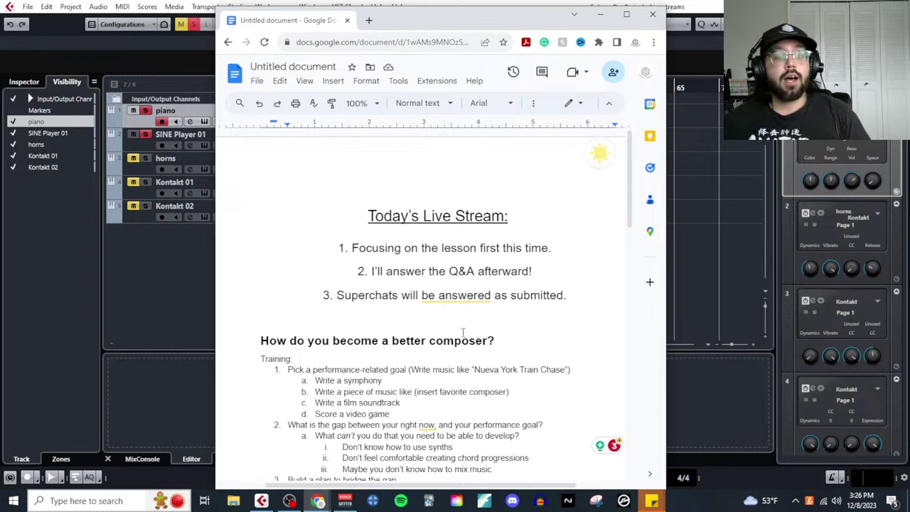
pyautogui.moveTo(576, 250); pyautogui.dragTo(318, 250)
pyautogui.moveTo(564, 276); pyautogui.dragTo(314, 278)
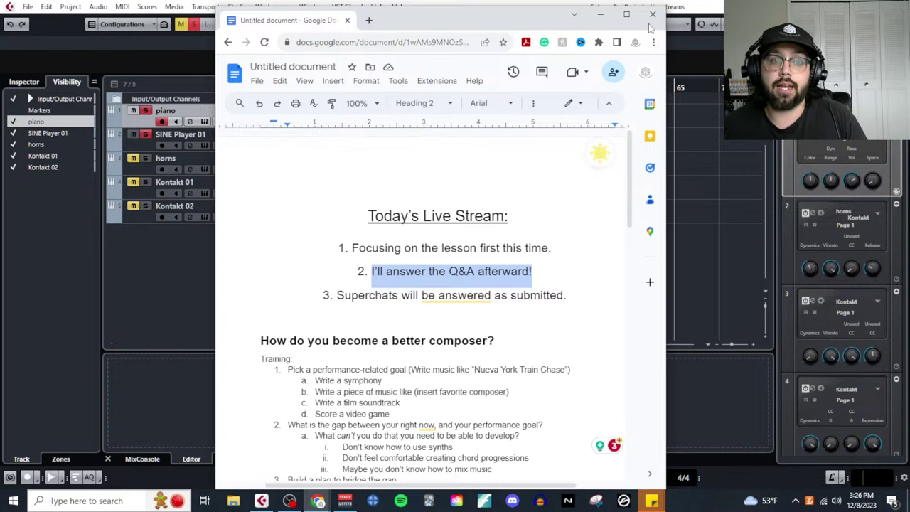
pyautogui.click(601, 15)
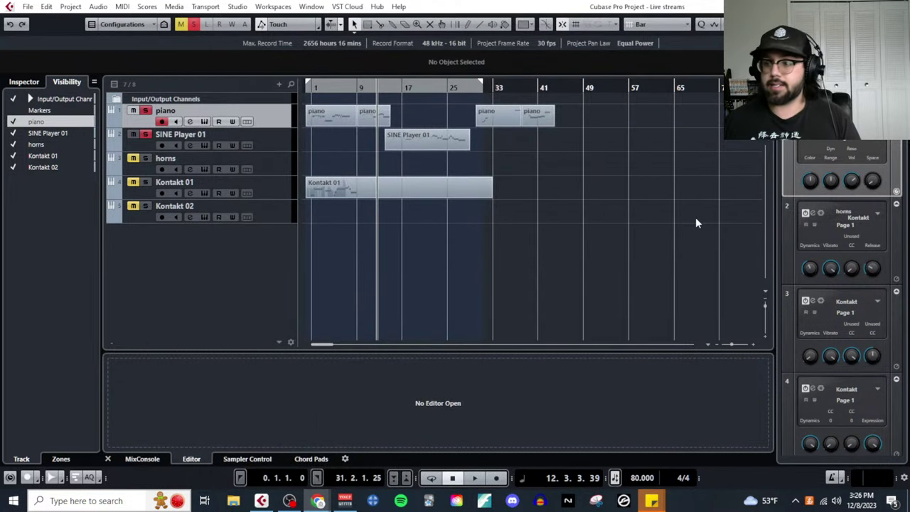
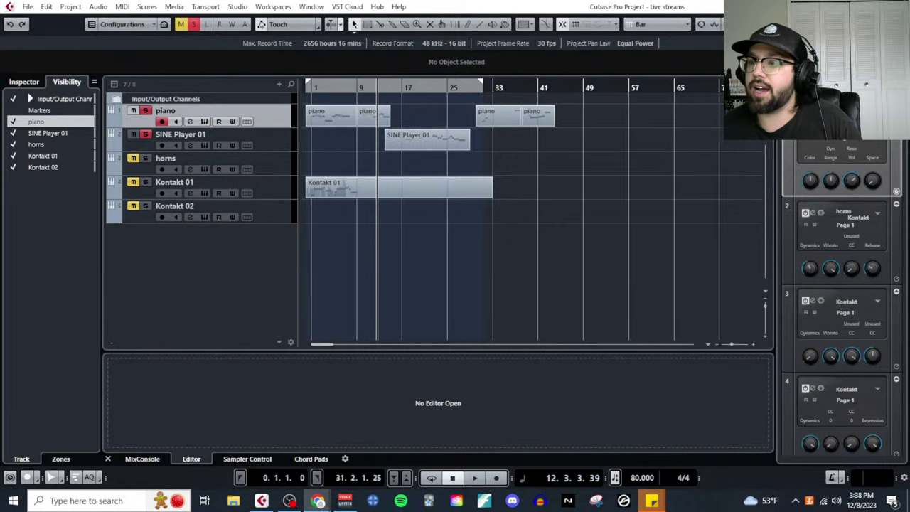
# Switch to the YouTube channel's Community page, show the TTA "Coming Soon! December 20th" post, and close that window.
pyautogui.hotkey('alt', 'Tab')
pyautogui.scroll(-10, 452, 339)
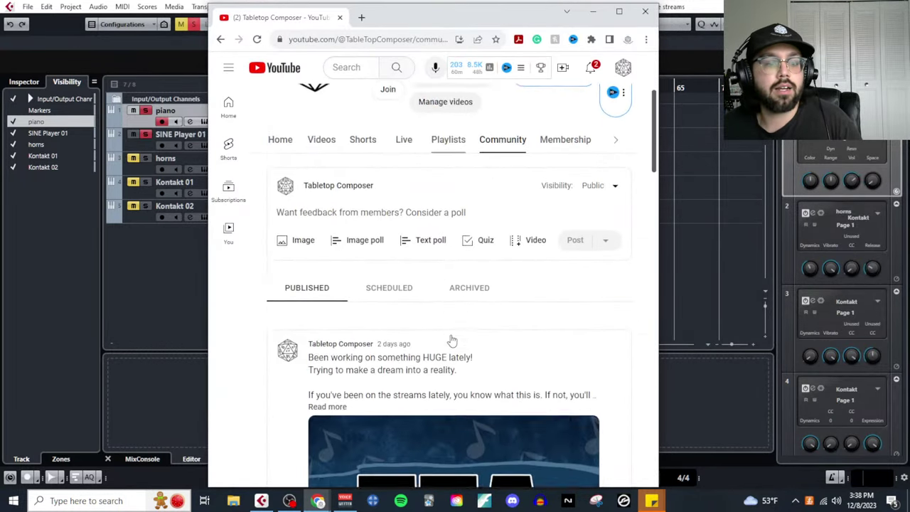
pyautogui.scroll(1, 452, 339)
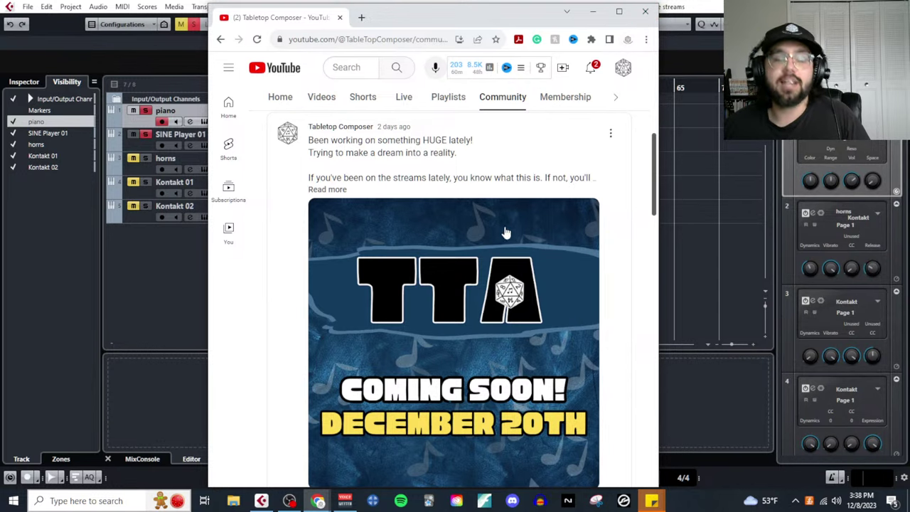
pyautogui.click(645, 14)
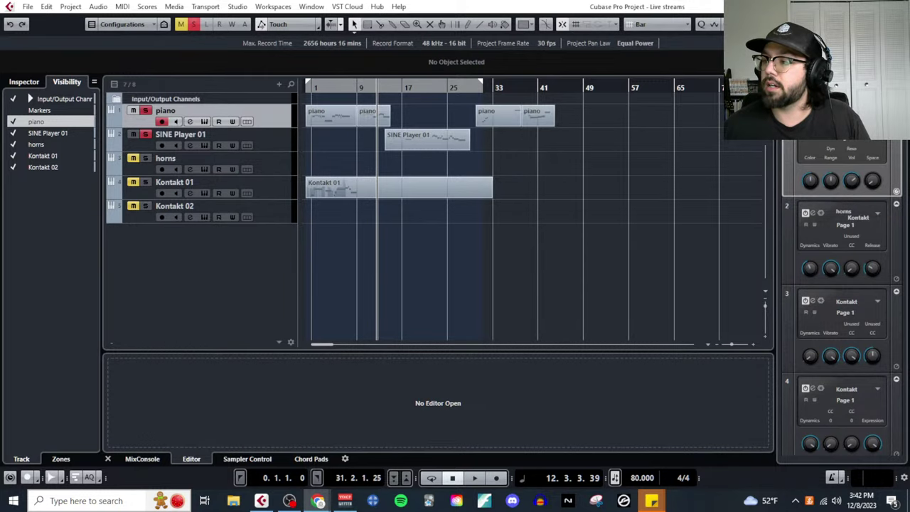
# Switch to the YouTube channel's Playlists page, browse down to the Harmony for Composers playlist, and return to Cubase.
pyautogui.hotkey('alt', 'Tab')
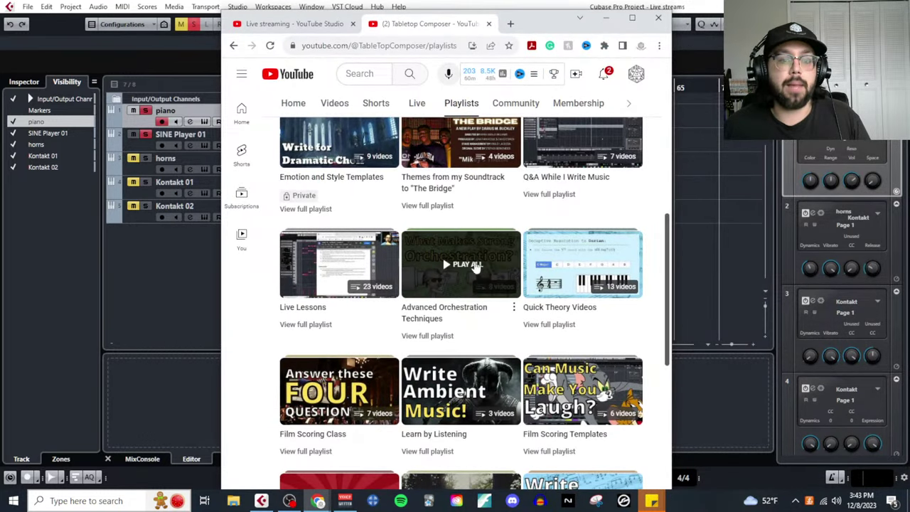
pyautogui.scroll(-3, 601, 309)
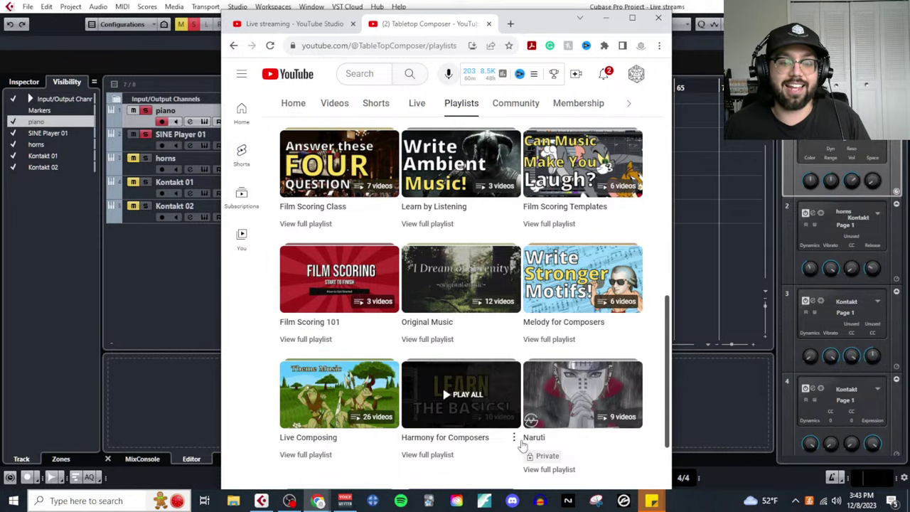
pyautogui.hotkey('alt', 'Tab')
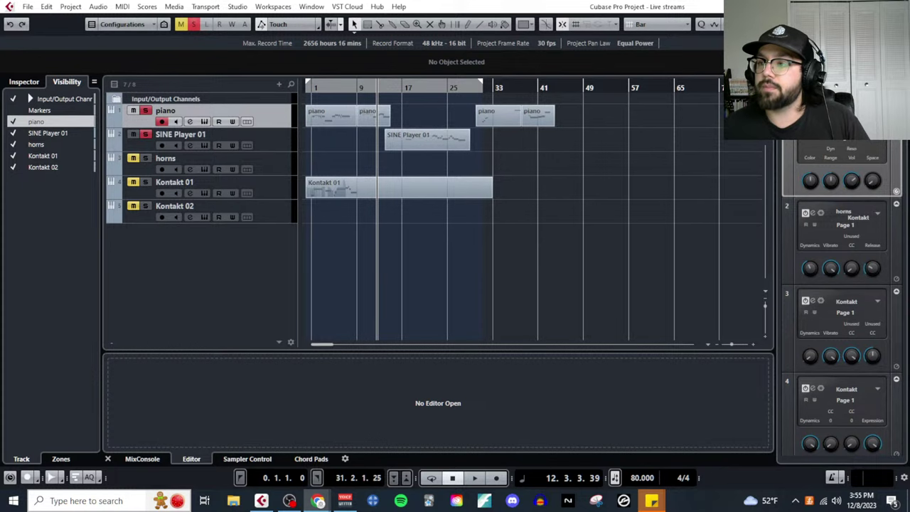
# Switch to the channel's playlist list in YouTube Studio and widen the window to show more columns.
pyautogui.hotkey('alt', 'Tab')
pyautogui.scroll(-1, 619, 469)
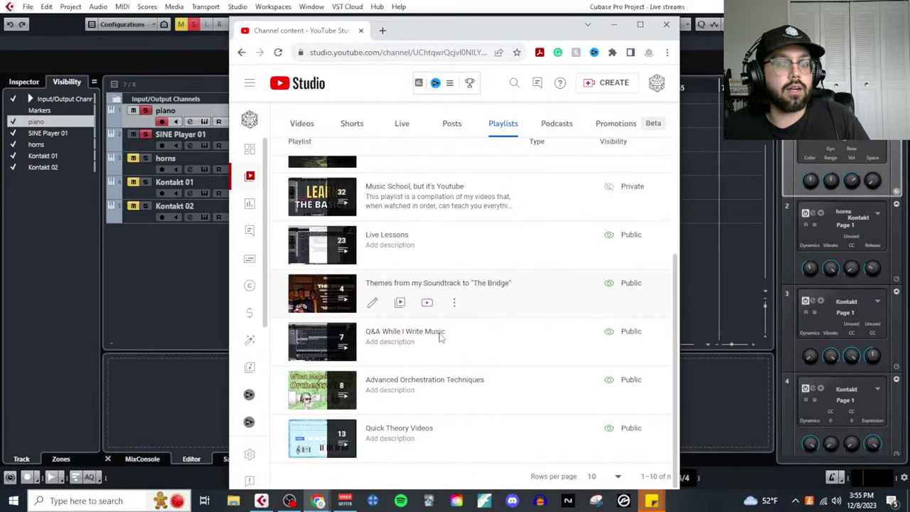
pyautogui.scroll(1, 614, 320)
pyautogui.scroll(-1, 621, 414)
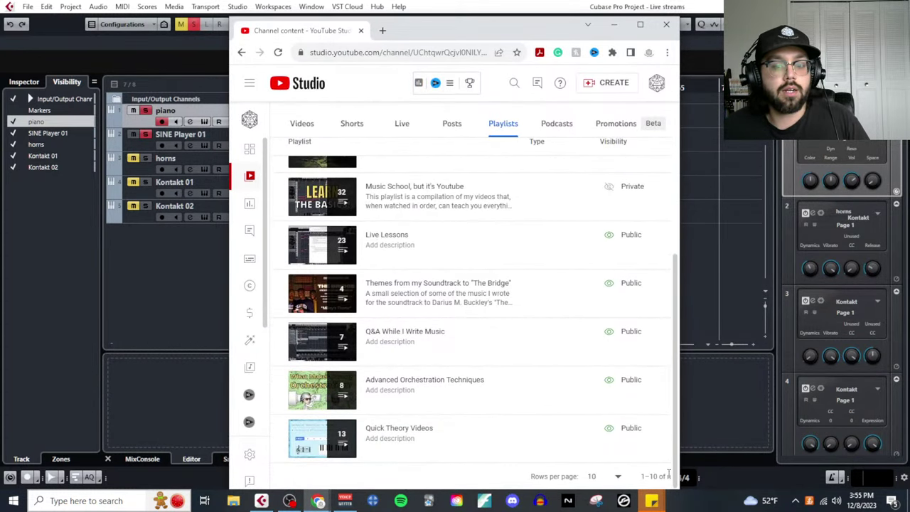
pyautogui.moveTo(681, 470); pyautogui.dragTo(777, 475)
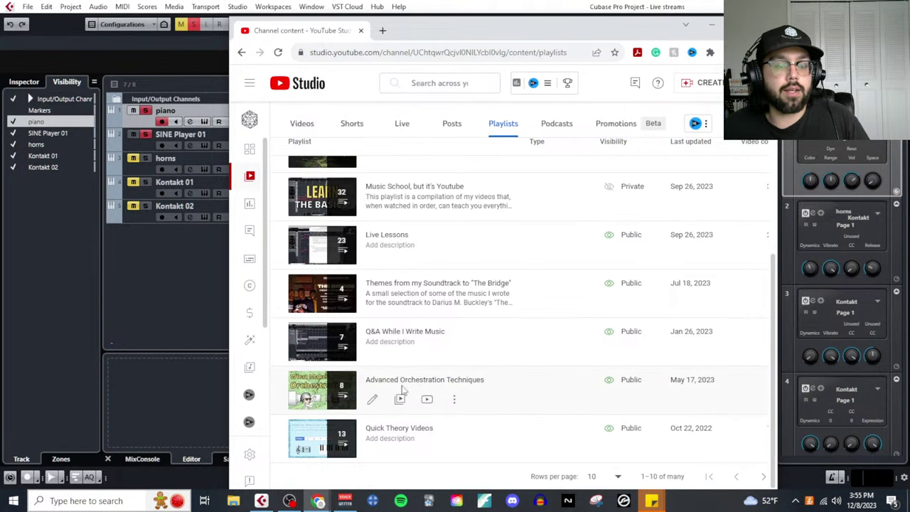
# Find the Melody for Composers playlist on the second page of playlists, show its videos, and minimize the window.
pyautogui.click(763, 476)
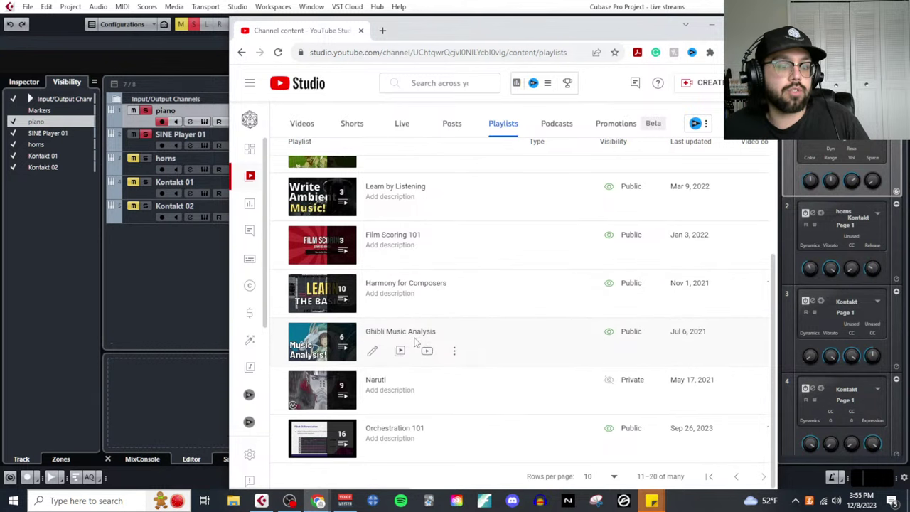
pyautogui.scroll(3, 434, 426)
pyautogui.scroll(-3, 419, 430)
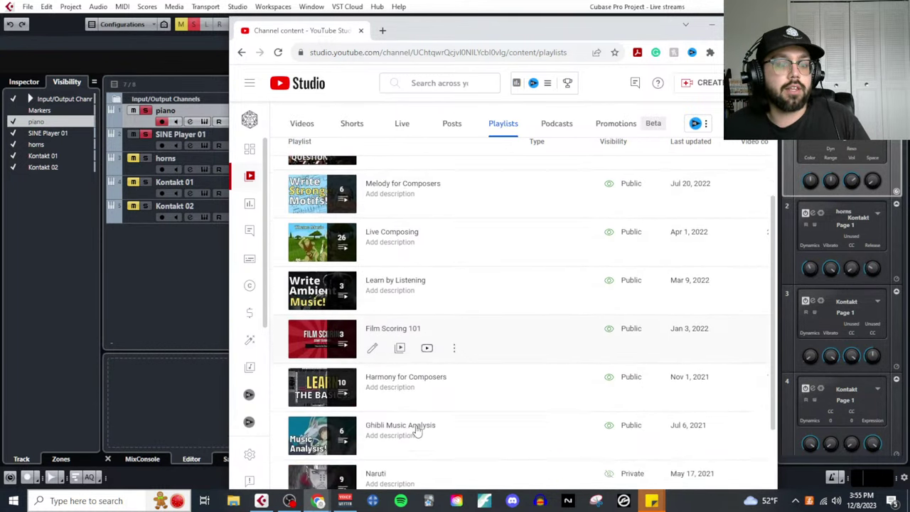
pyautogui.scroll(4, 463, 387)
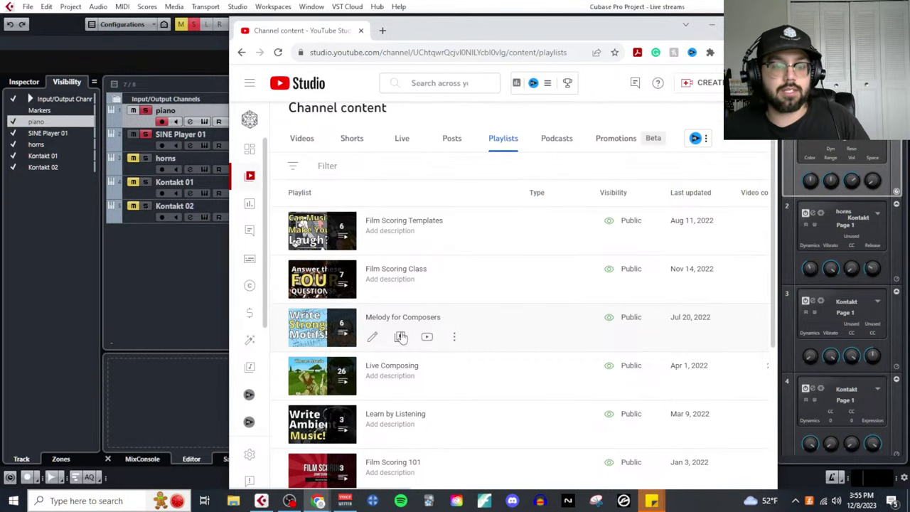
pyautogui.click(400, 337)
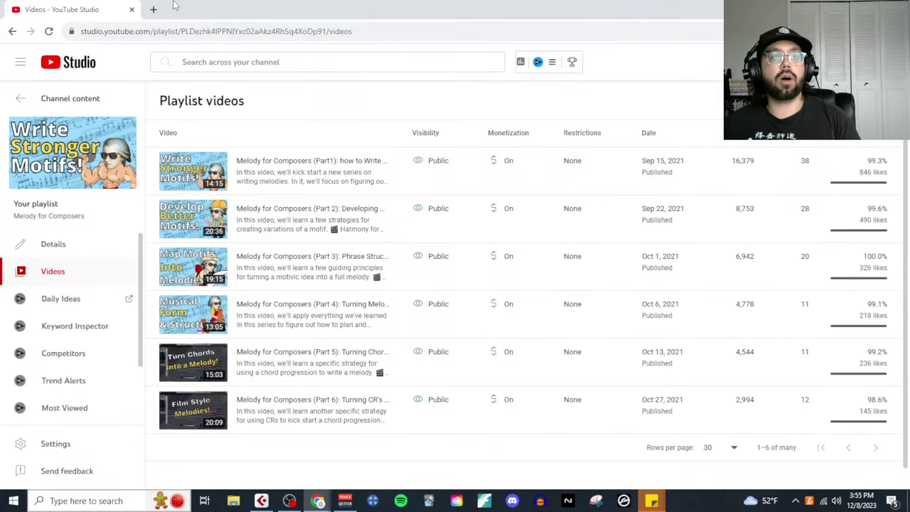
pyautogui.press('super+Down')
pyautogui.press('super+Down')
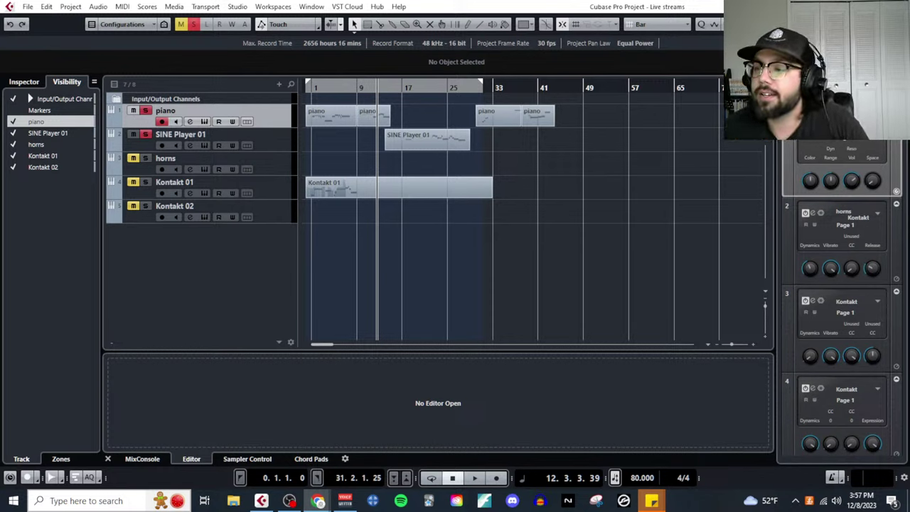
# Bring back the Melody for Composers playlist window to show its videos, and move it off the visible screen.
pyautogui.hotkey('alt', 'Tab')
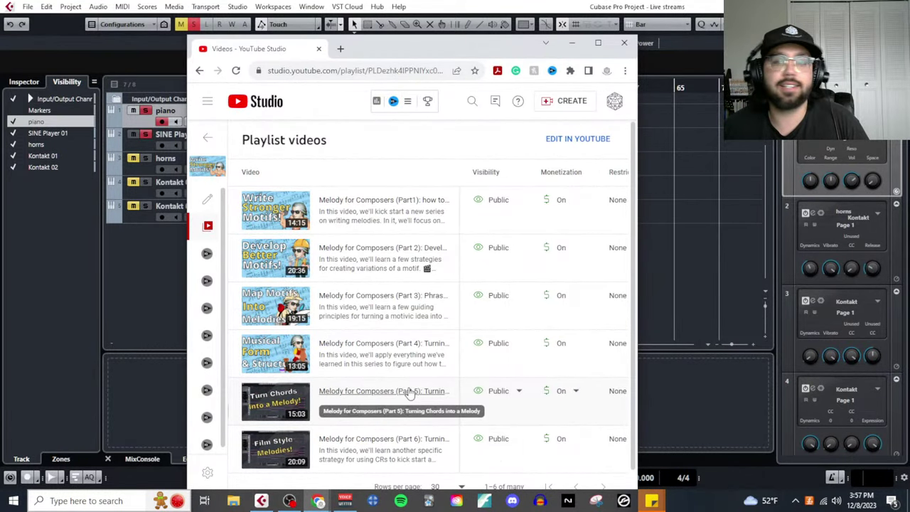
pyautogui.moveTo(405, 56); pyautogui.dragTo(909, 121)
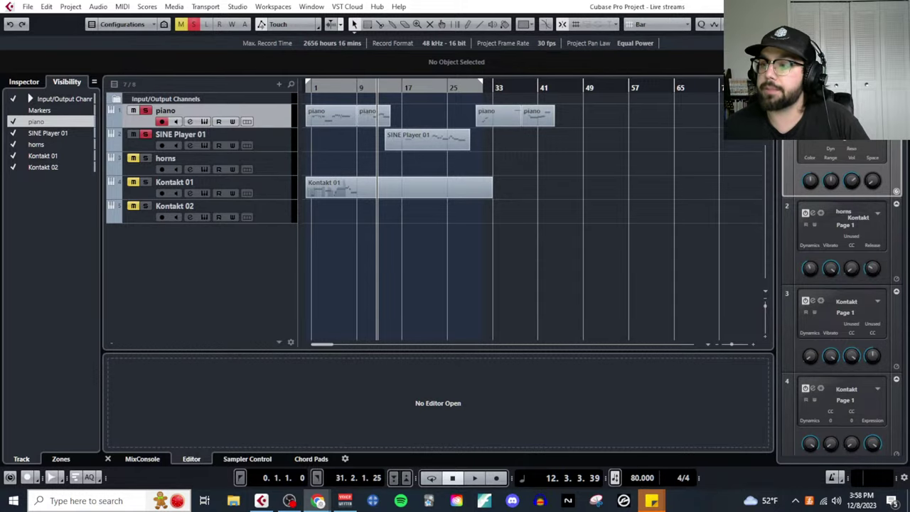
# Bring the Harmony for Composers playlist window into view and maximize it to show the playlist's videos.
pyautogui.click(317, 500)
pyautogui.moveTo(817, 121); pyautogui.dragTo(238, 25)
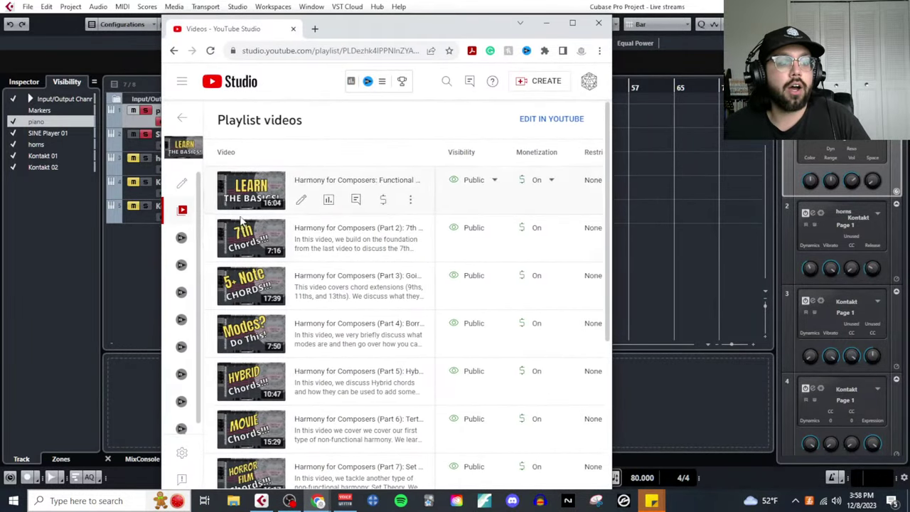
pyautogui.click(572, 22)
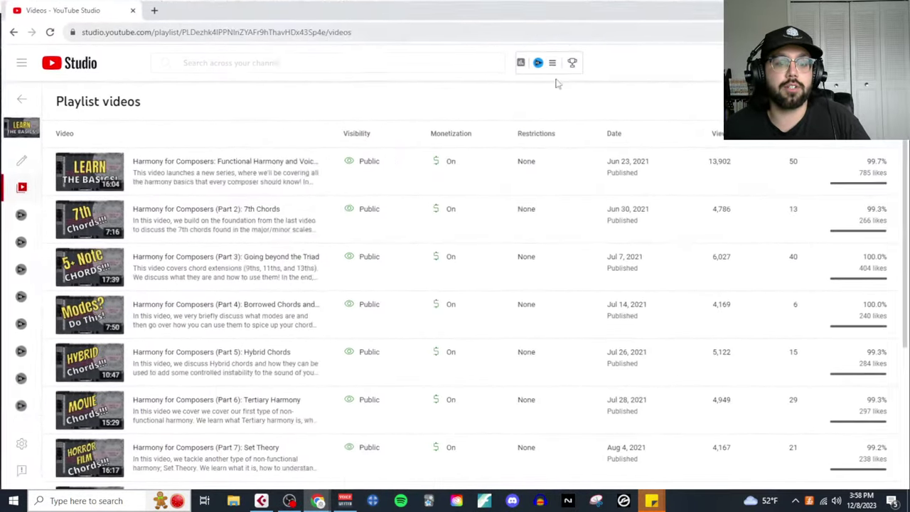
# Browse the Harmony for Composers playlist down to Part 10, and move its window off the visible screen.
pyautogui.scroll(-3, 346, 409)
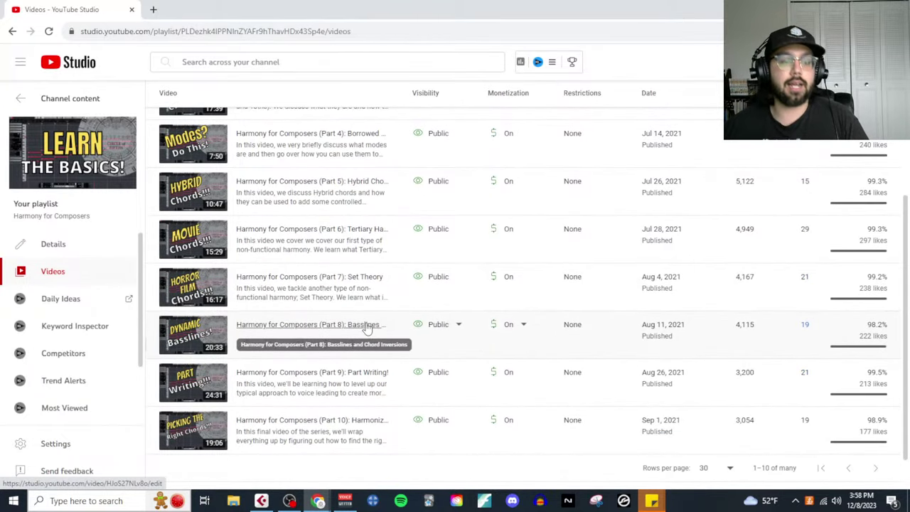
pyautogui.doubleClick(45, 7)
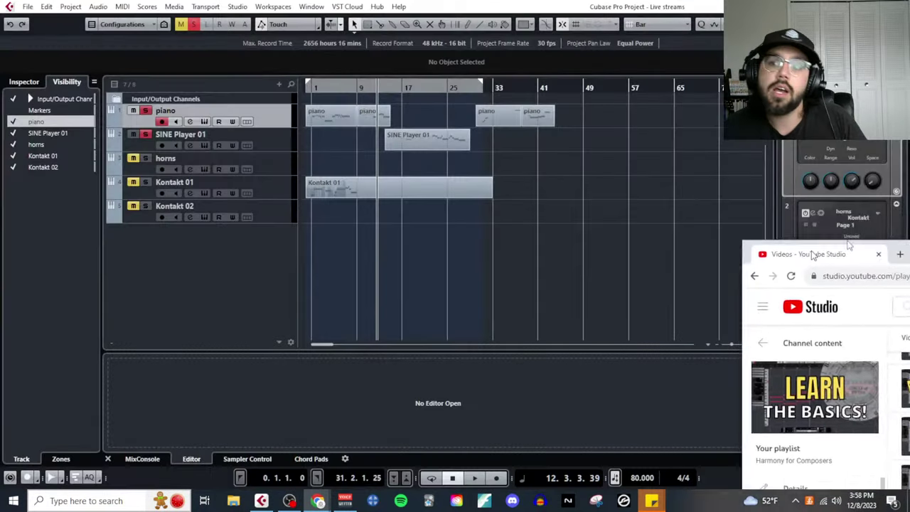
pyautogui.click(899, 197)
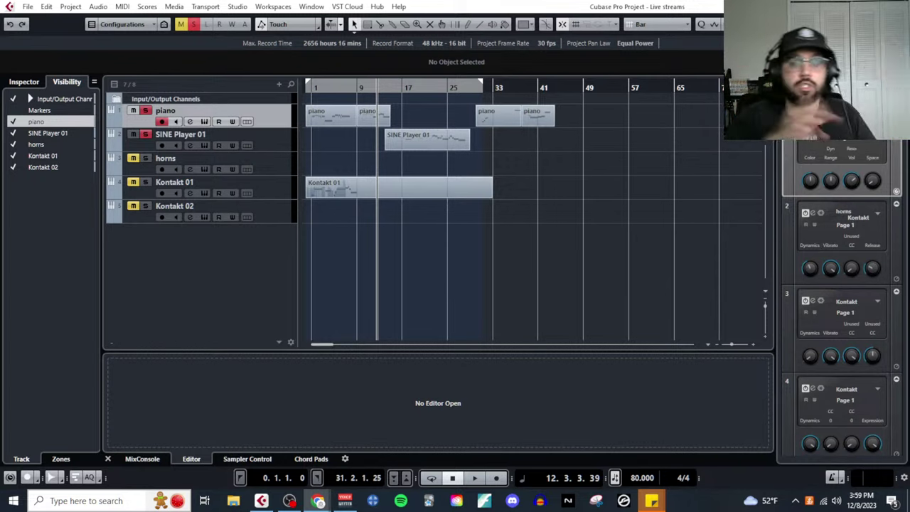
# Set the playhead to bar 53, draw a new part there on the piano track, and open it in the Key Editor.
pyautogui.rightClick(349, 166)
pyautogui.click(451, 162)
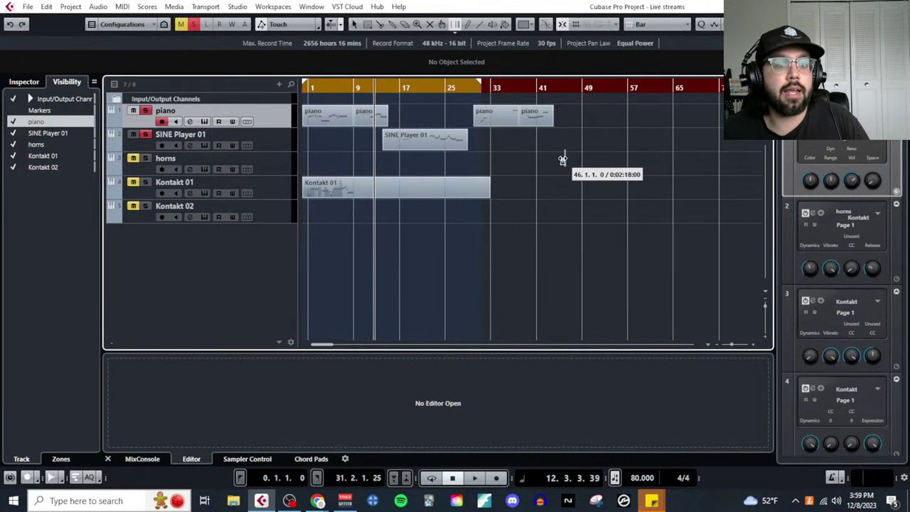
pyautogui.click(605, 89)
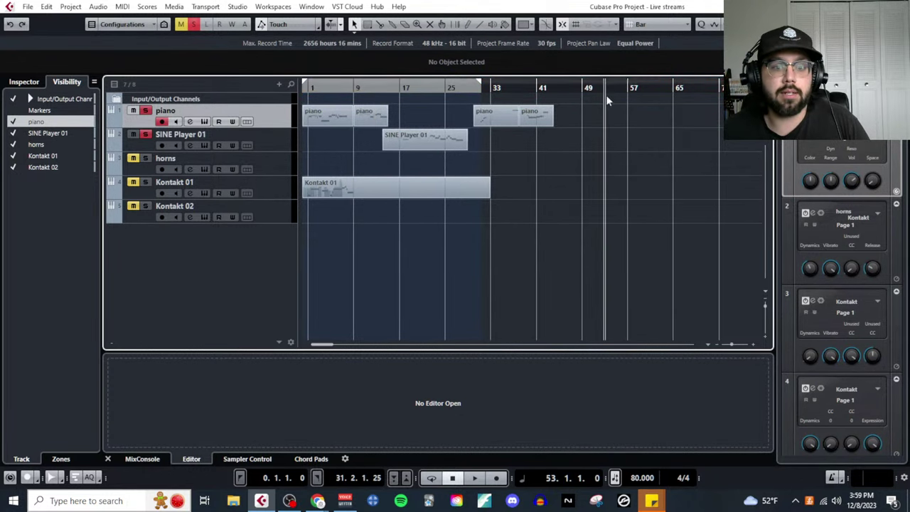
pyautogui.rightClick(613, 169)
pyautogui.click(746, 170)
pyautogui.moveTo(608, 115); pyautogui.dragTo(764, 115)
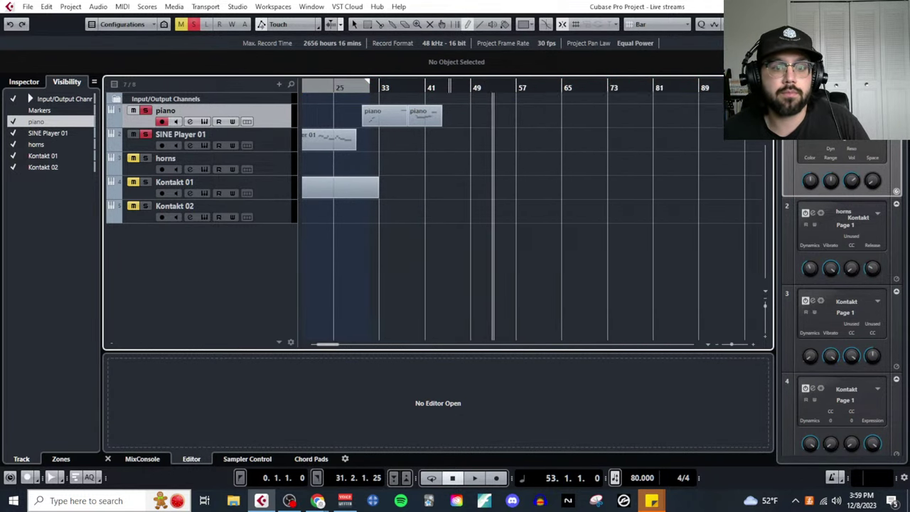
pyautogui.click(122, 7)
pyautogui.click(153, 19)
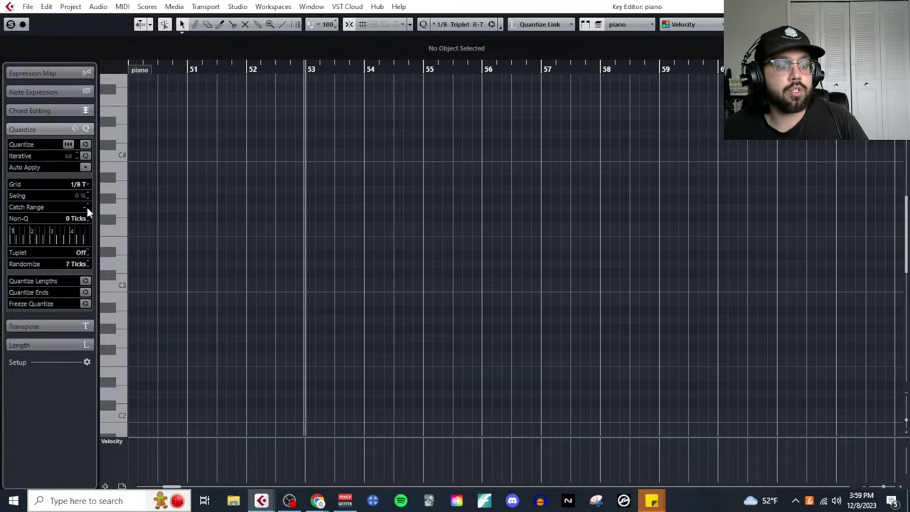
# Set the quantize grid to 1/1 and draw a whole-bar C3, E3, G3 chord in bar 53.
pyautogui.click(86, 184)
pyautogui.click(91, 198)
pyautogui.rightClick(310, 284)
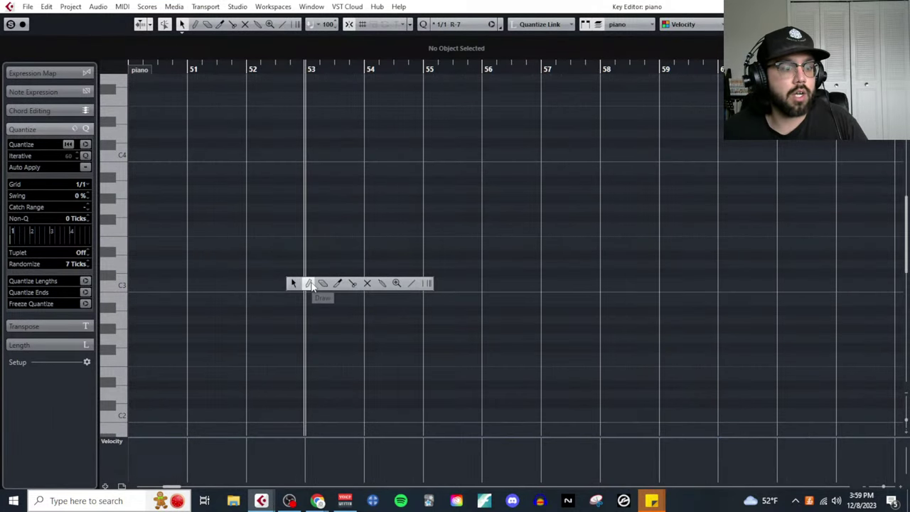
pyautogui.click(311, 285)
pyautogui.click(325, 281)
pyautogui.click(324, 246)
pyautogui.click(323, 207)
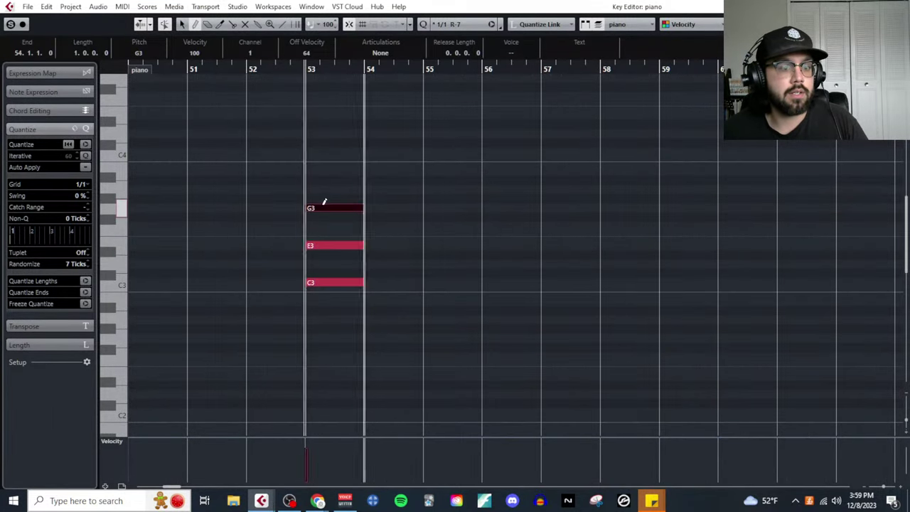
# Draw a whole-bar D3, F3, A3 chord in bar 54 and an A2, C3, E3 chord in bar 55.
pyautogui.click(382, 262)
pyautogui.click(382, 226)
pyautogui.click(382, 189)
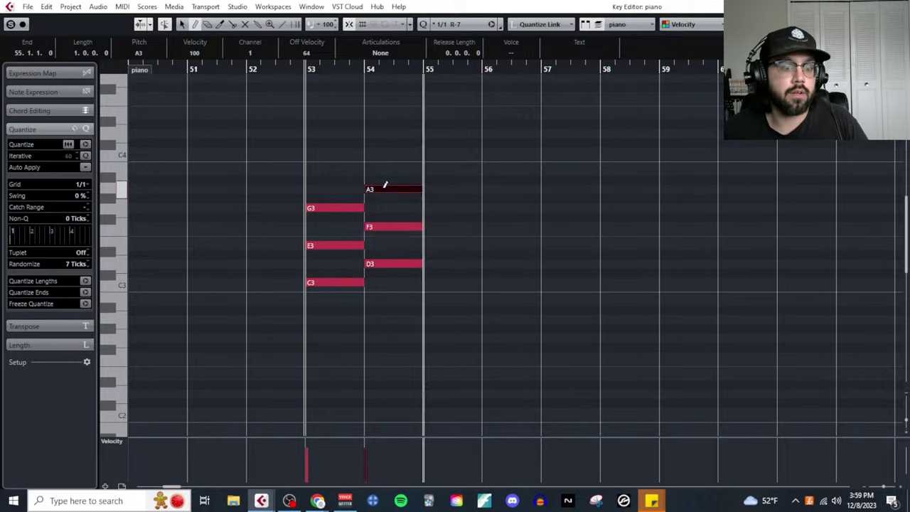
pyautogui.click(450, 318)
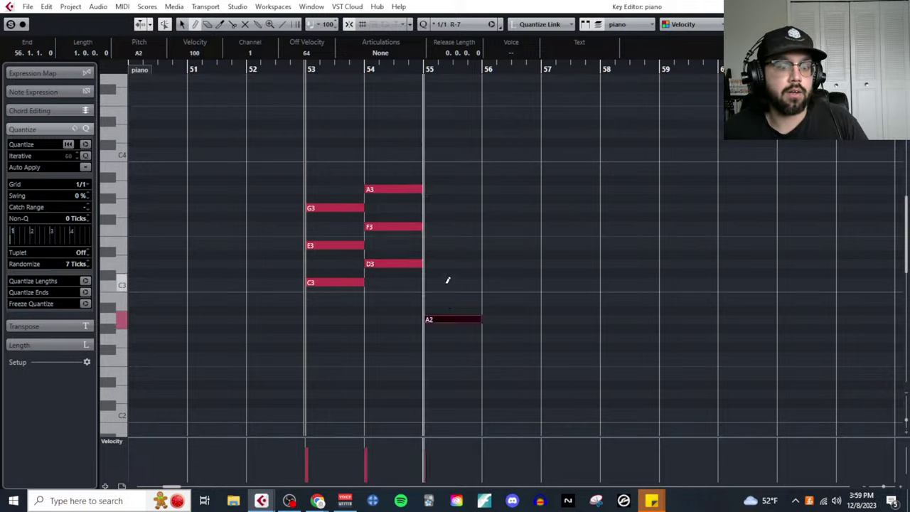
pyautogui.click(447, 282)
pyautogui.click(448, 245)
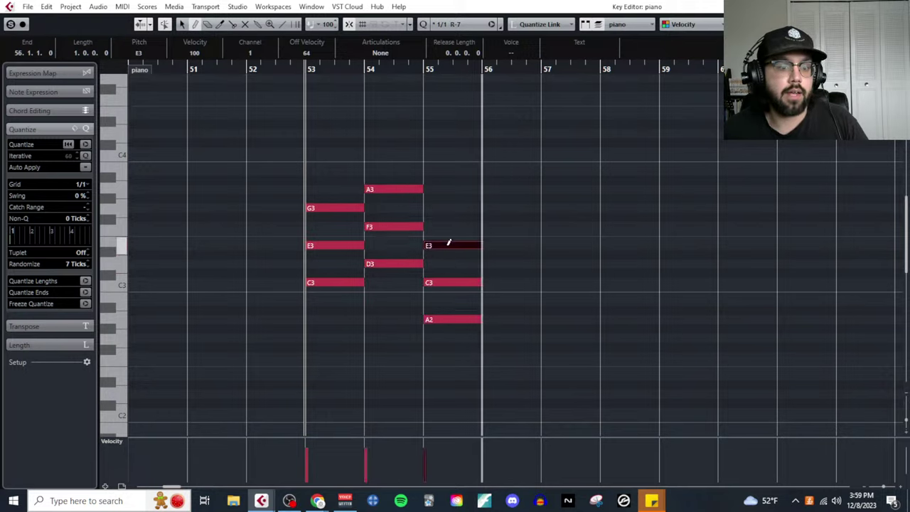
# Draw a whole-bar A2, C3, F3 chord in bar 56 and deselect the notes.
pyautogui.click(510, 282)
pyautogui.click(506, 282)
pyautogui.click(506, 318)
pyautogui.click(510, 282)
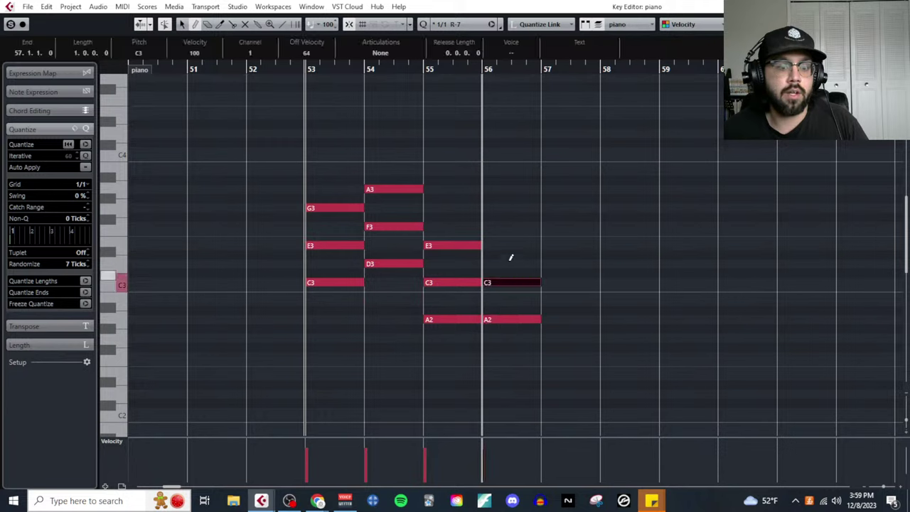
pyautogui.click(511, 226)
pyautogui.press('1')
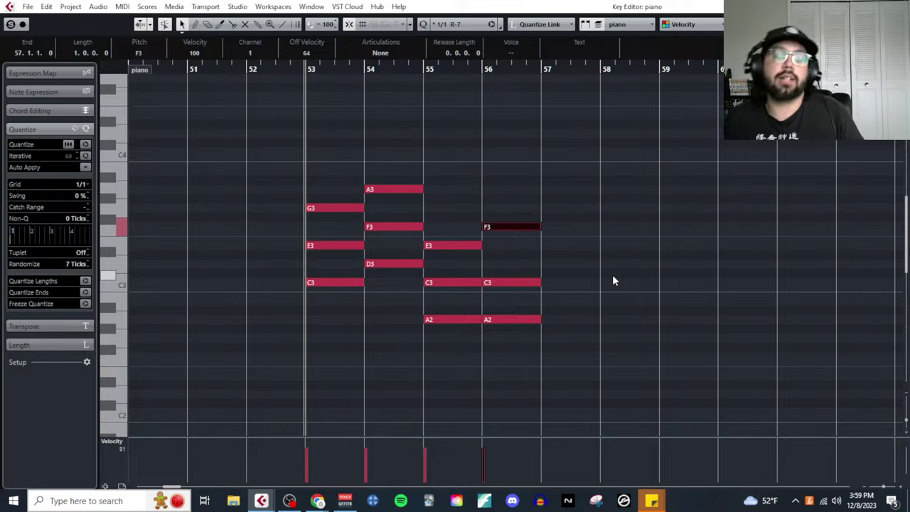
pyautogui.click(614, 280)
# Set the quantize grid to 1/2 and draw half-bar melody notes E4 and G4 above the chord in bar 53.
pyautogui.click(80, 184)
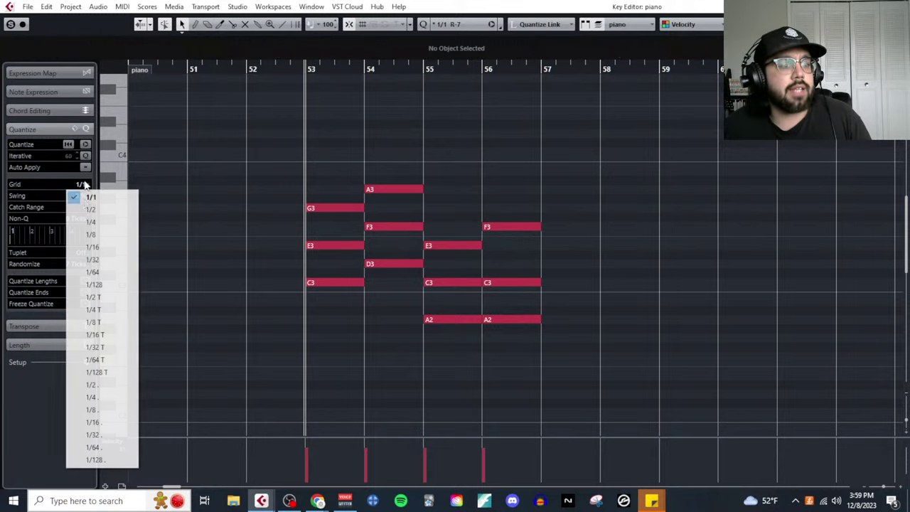
pyautogui.click(91, 208)
pyautogui.scroll(3, 329, 178)
pyautogui.rightClick(338, 209)
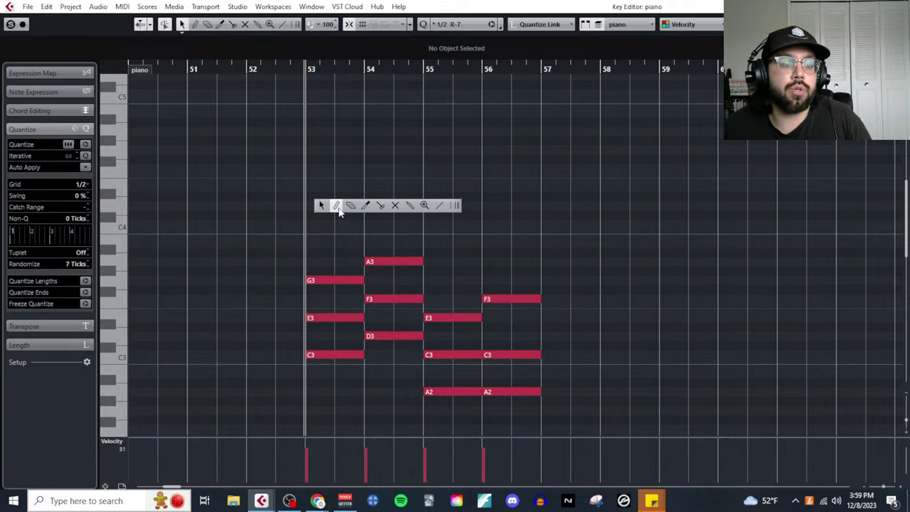
pyautogui.click(337, 205)
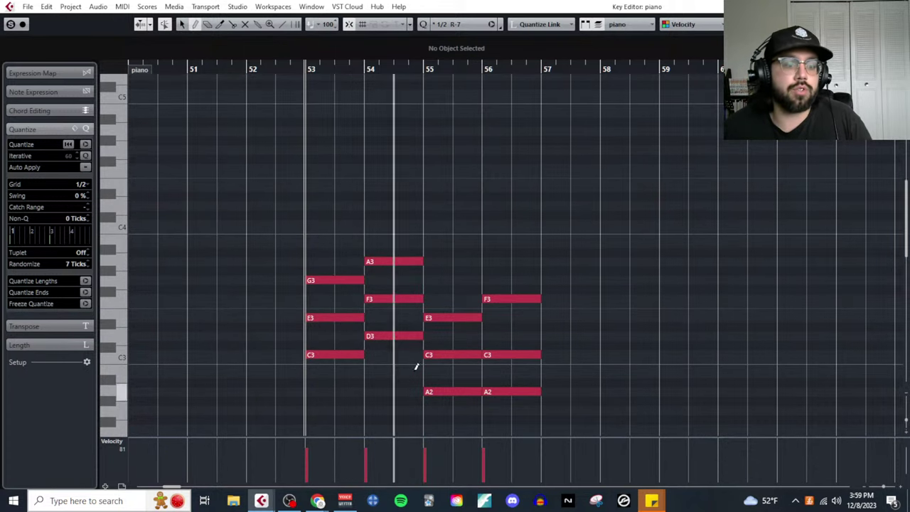
pyautogui.click(317, 186)
pyautogui.click(346, 140)
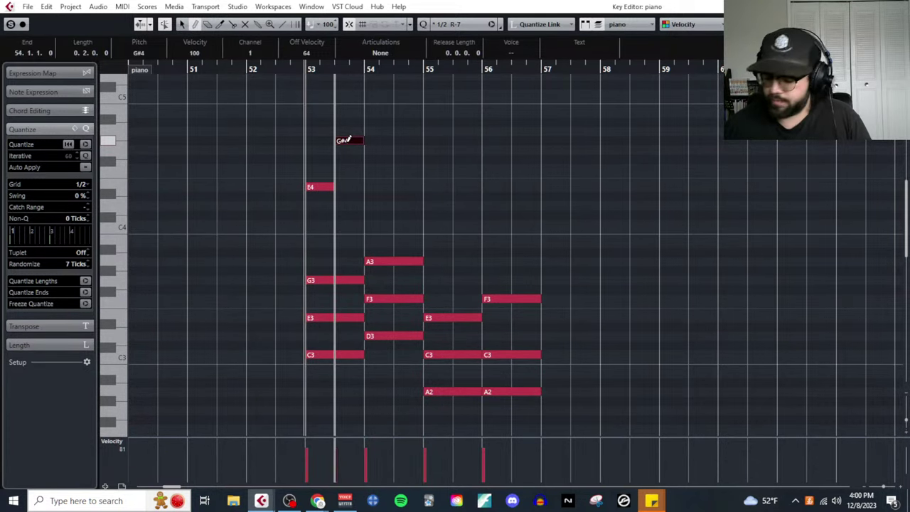
pyautogui.moveTo(347, 140); pyautogui.dragTo(347, 148)
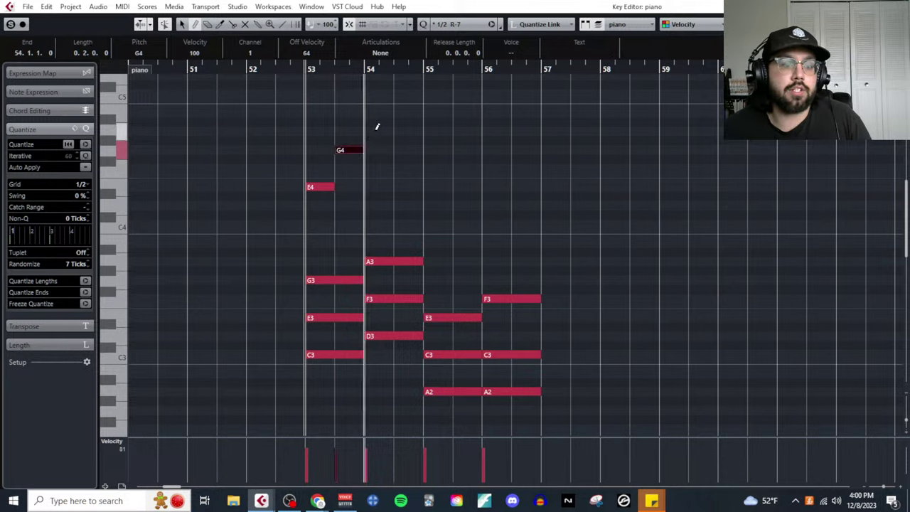
# Continue the half-note melody with A4 and F4 in bar 54 and two E4 notes in bar 55.
pyautogui.click(379, 131)
pyautogui.click(403, 169)
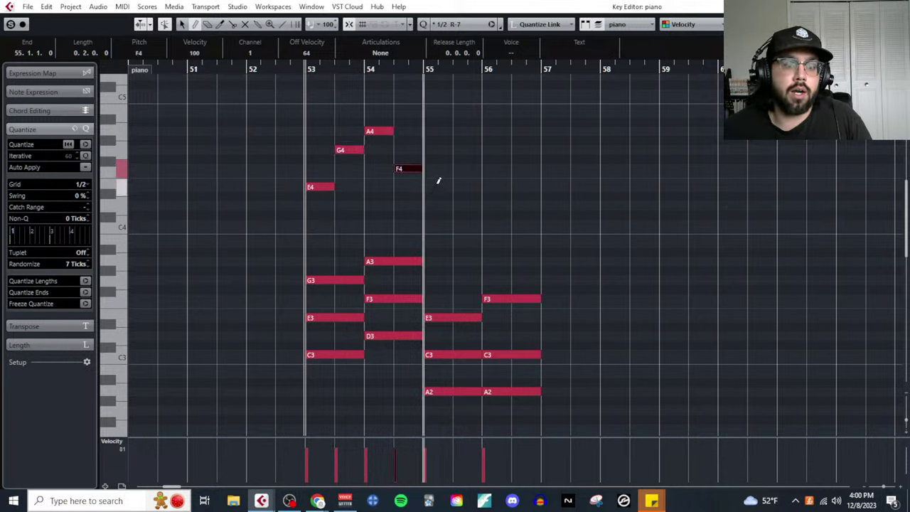
pyautogui.click(431, 187)
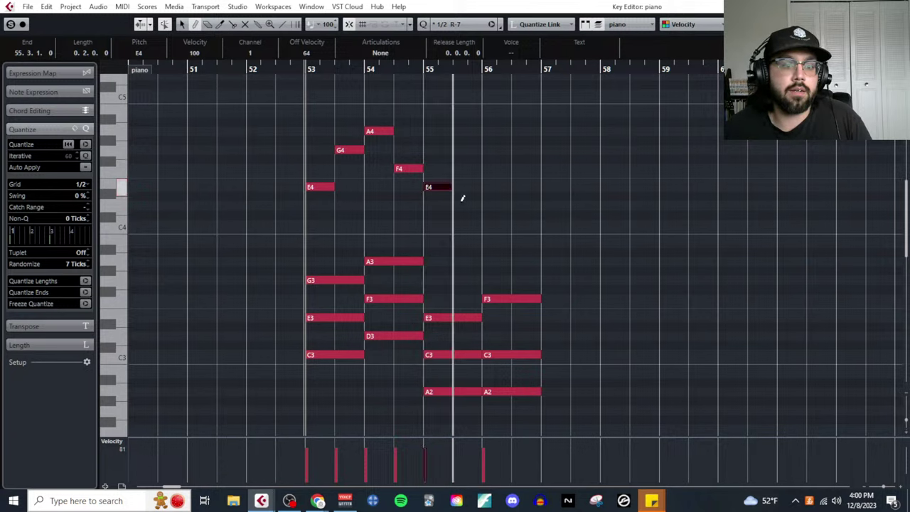
pyautogui.click(469, 187)
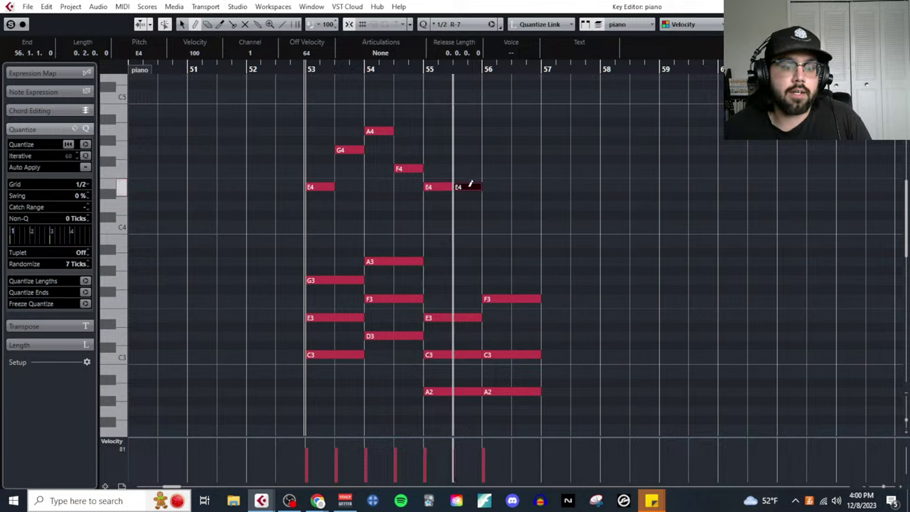
# Finish the melody with half notes F4 and A4 in bar 56 and deselect the notes.
pyautogui.click(493, 150)
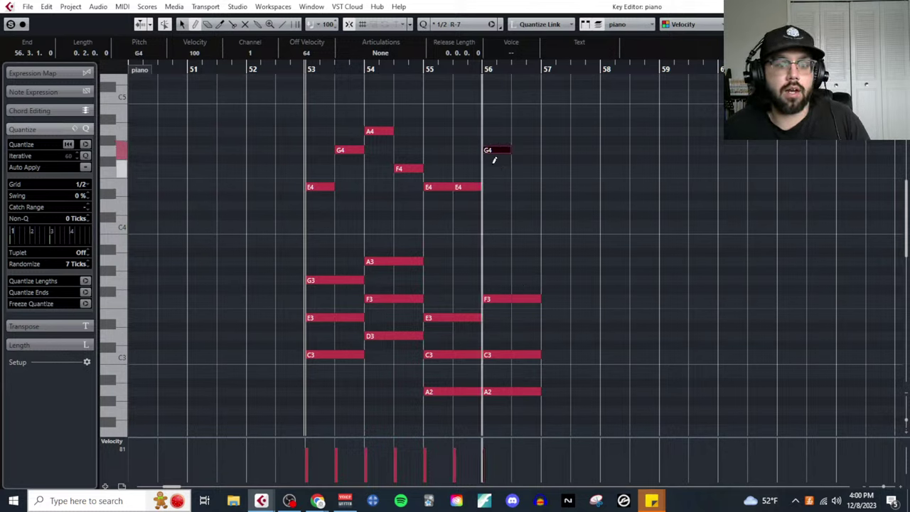
pyautogui.click(493, 151)
pyautogui.click(494, 169)
pyautogui.click(518, 131)
pyautogui.rightClick(576, 178)
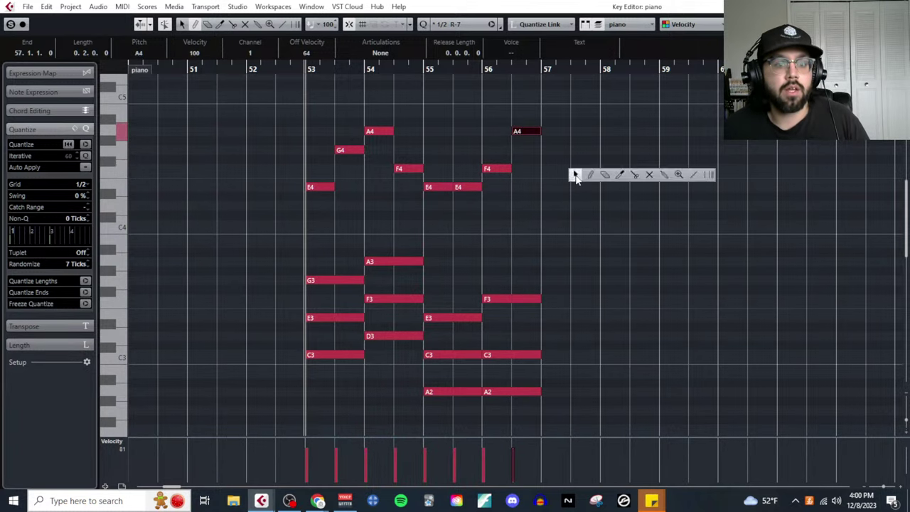
pyautogui.click(576, 176)
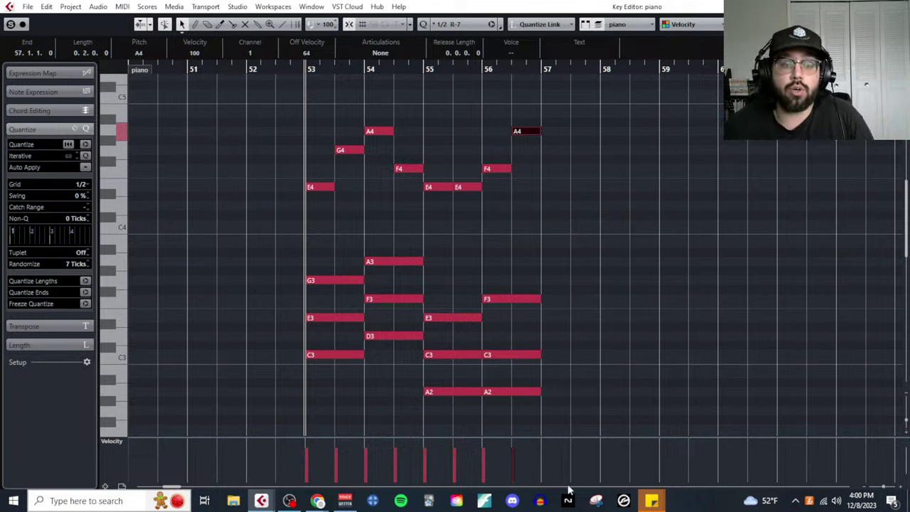
pyautogui.click(598, 250)
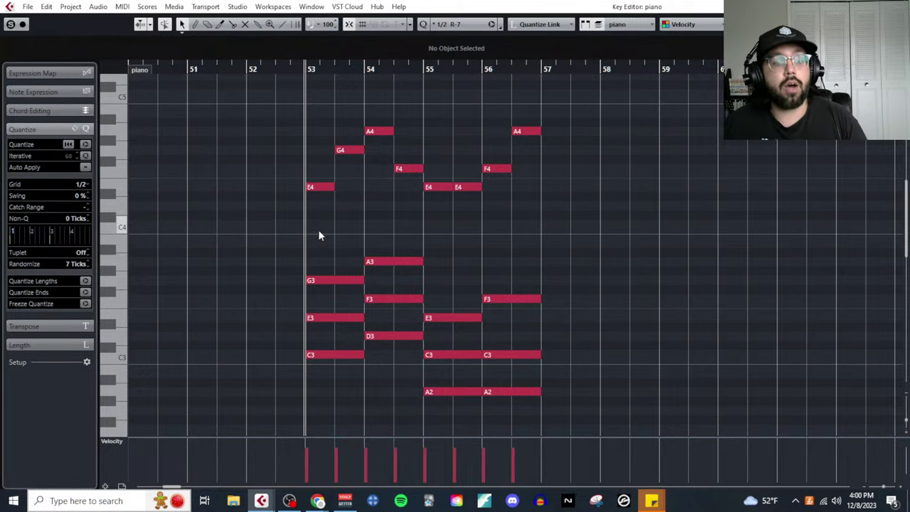
# Lower the velocity of all chord notes in bars 53 to 56 and play back the phrase.
pyautogui.moveTo(311, 235); pyautogui.dragTo(531, 400)
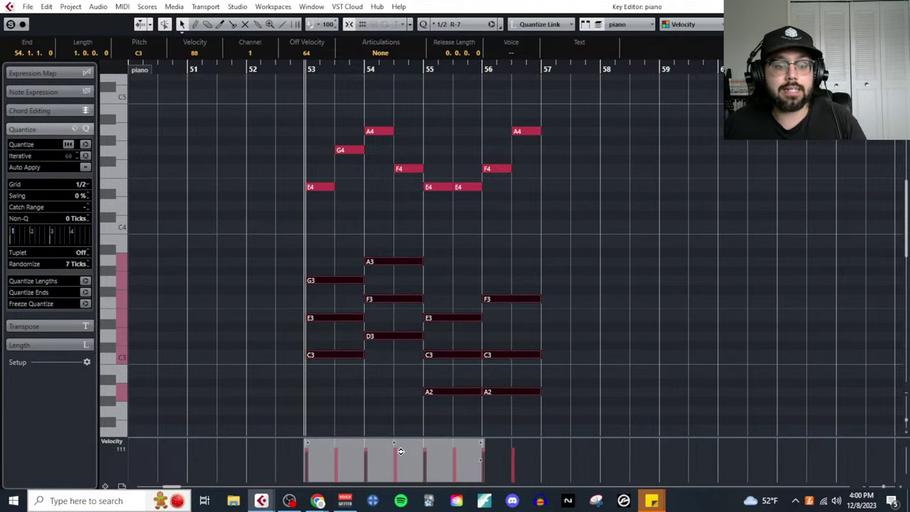
pyautogui.click(635, 346)
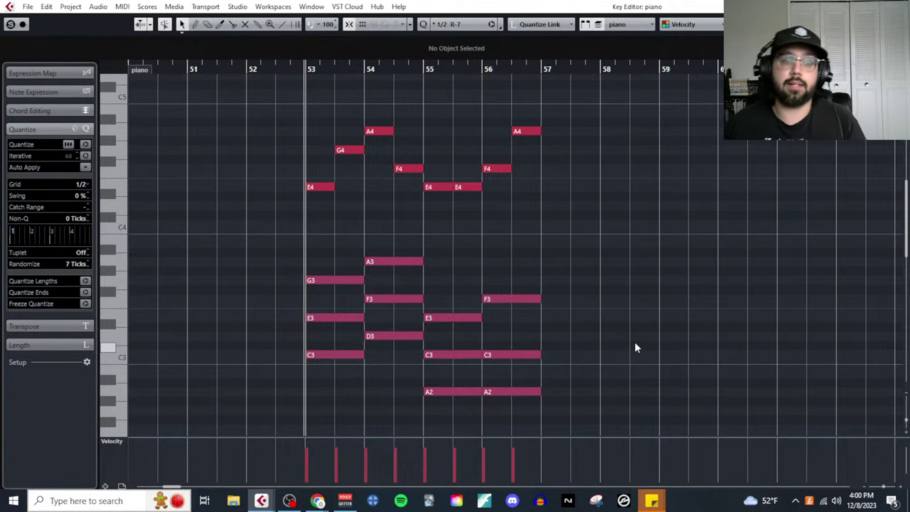
pyautogui.hscroll(-5, 636, 347)
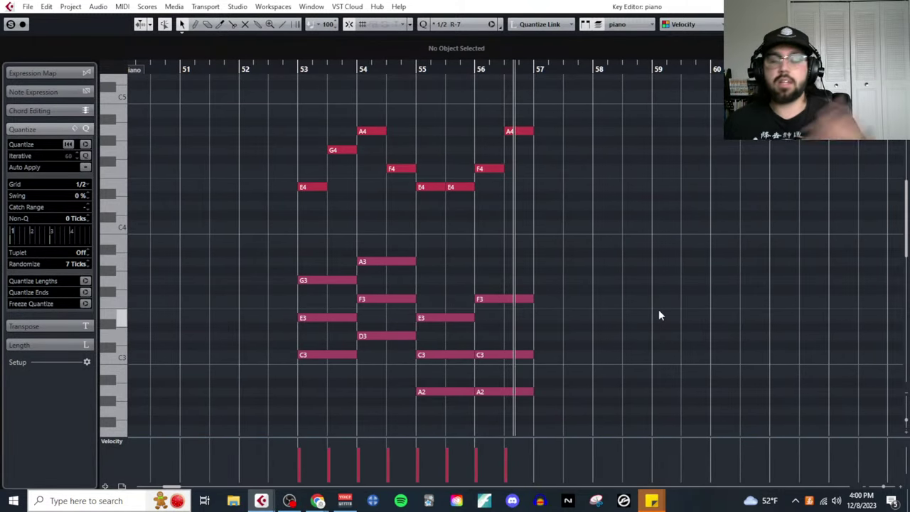
# Move the last melody note in bar 56 down to C4.
pyautogui.click(526, 132)
pyautogui.hotkey('shift', 'Down')
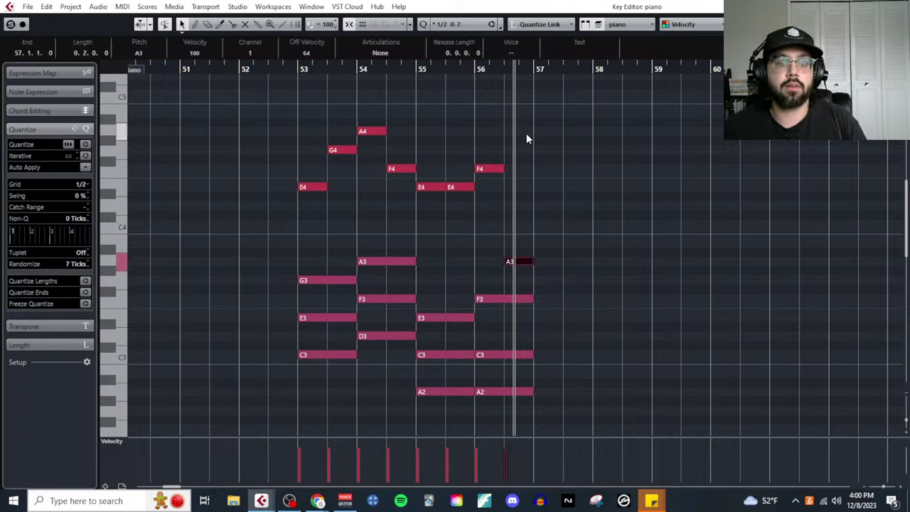
pyautogui.press('Up')
pyautogui.press('Up')
pyautogui.press('Up')
pyautogui.click(526, 133)
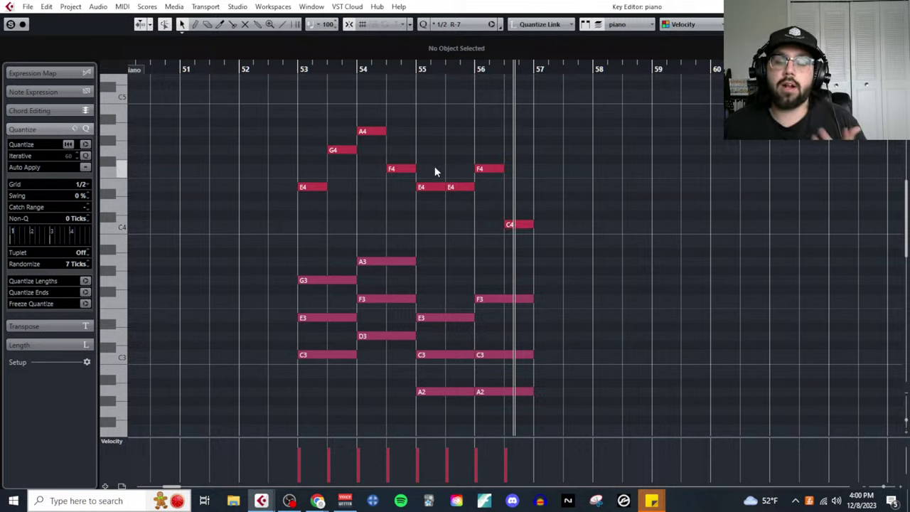
# Set the quantize grid to 1/8 T for the piano part.
pyautogui.click(81, 184)
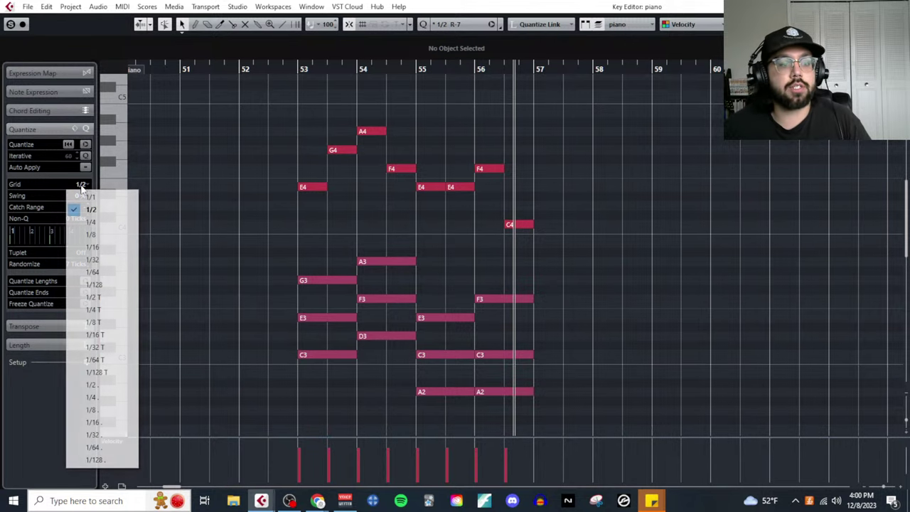
pyautogui.click(423, 269)
pyautogui.scroll(2, 334, 226)
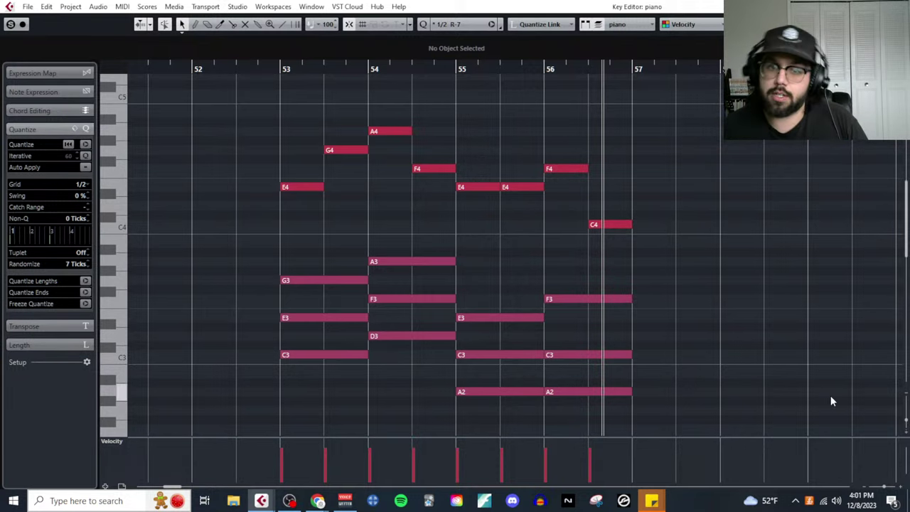
pyautogui.click(82, 185)
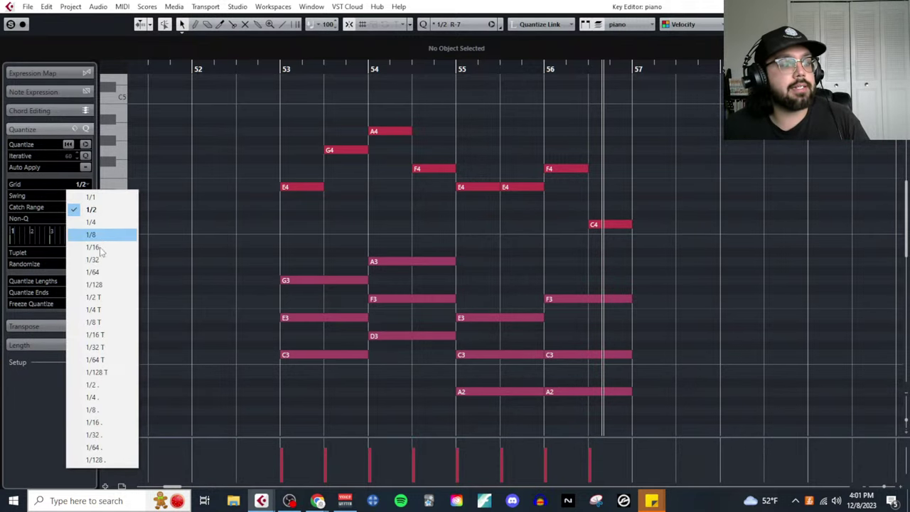
pyautogui.click(118, 322)
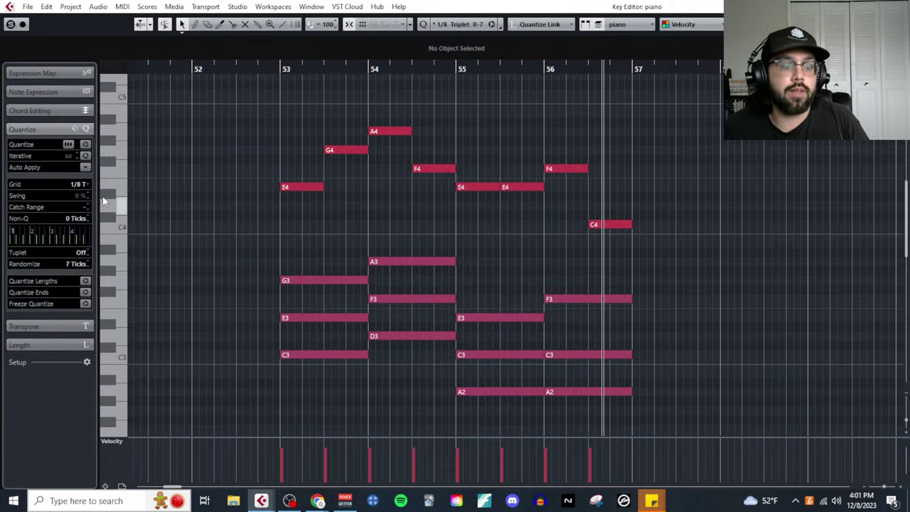
# Set the quantize grid to 1/8 and split the melody's E4 in bar 53 at its last eighth note.
pyautogui.click(82, 184)
pyautogui.click(91, 234)
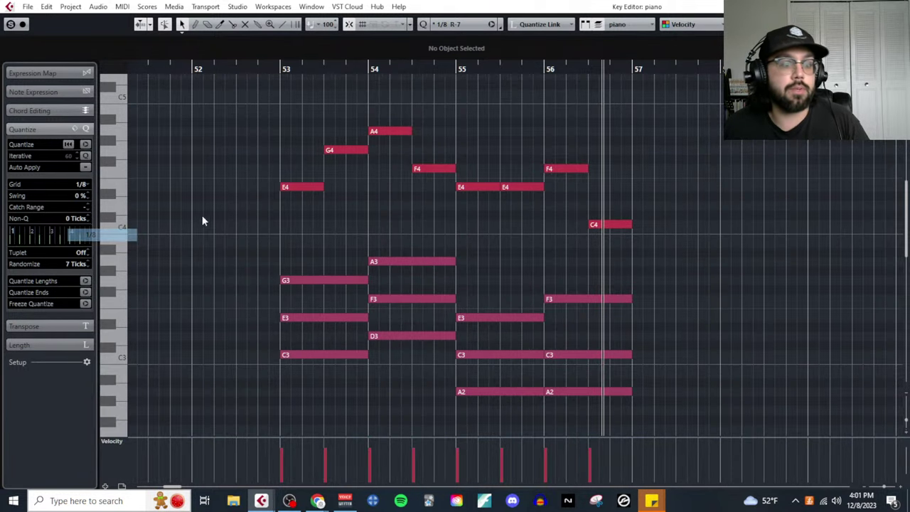
pyautogui.keyDown('ctrl'); pyautogui.scroll(3, 306, 241); pyautogui.keyUp('ctrl')
pyautogui.rightClick(306, 241)
pyautogui.click(366, 234)
pyautogui.click(332, 189)
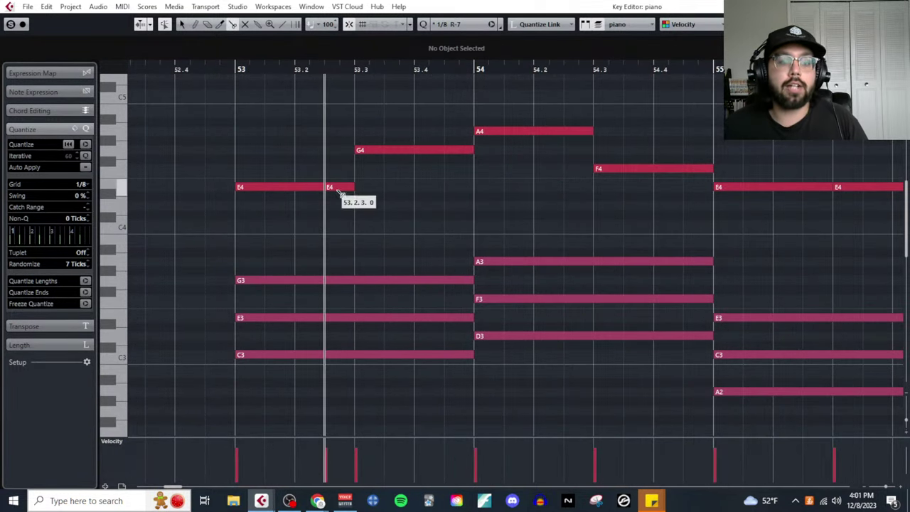
# Split the G4 in bar 53 after its first eighth and before its last eighth, and split the A4 in bar 54 in half.
pyautogui.keyDown('ctrl'); pyautogui.scroll(-3, 334, 199); pyautogui.keyUp('ctrl')
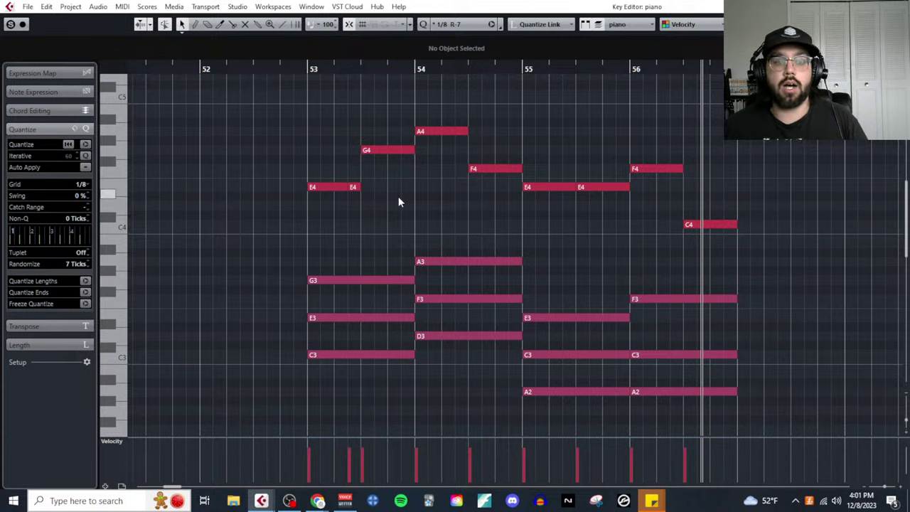
pyautogui.rightClick(398, 197)
pyautogui.click(456, 200)
pyautogui.click(375, 151)
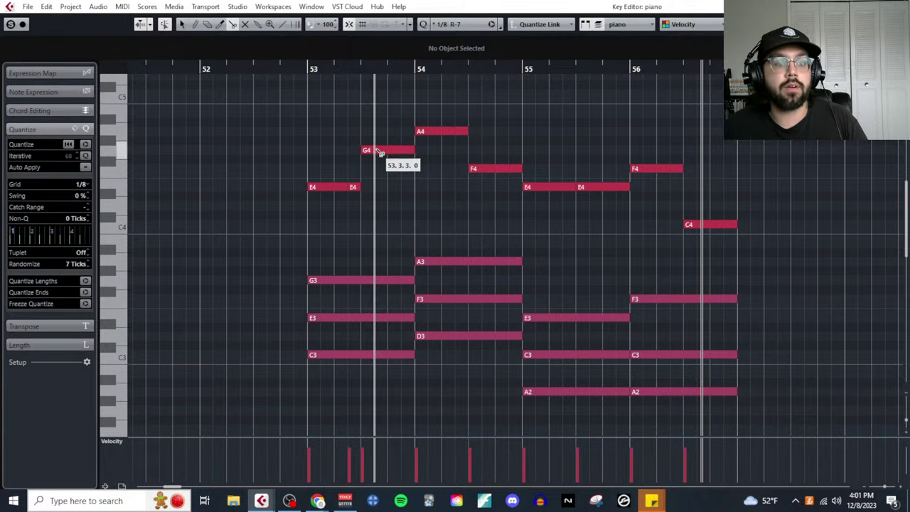
pyautogui.click(405, 152)
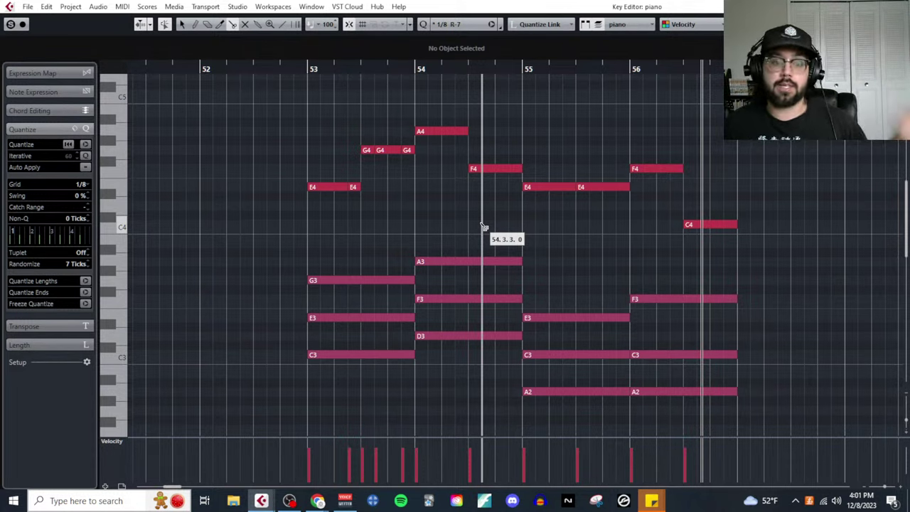
pyautogui.click(444, 132)
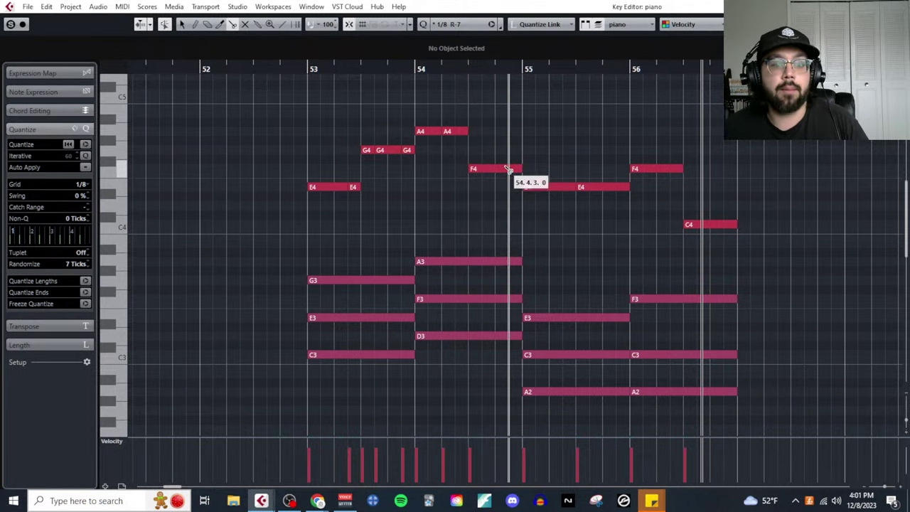
# Split the two E4 notes in bar 55 into five shorter notes and the F4 in bar 56 into two halves.
pyautogui.click(564, 188)
pyautogui.click(591, 188)
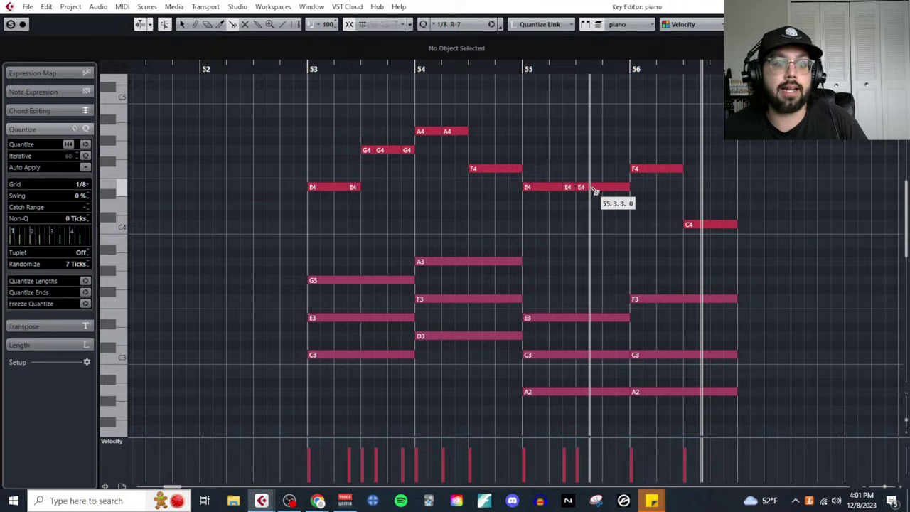
pyautogui.click(617, 188)
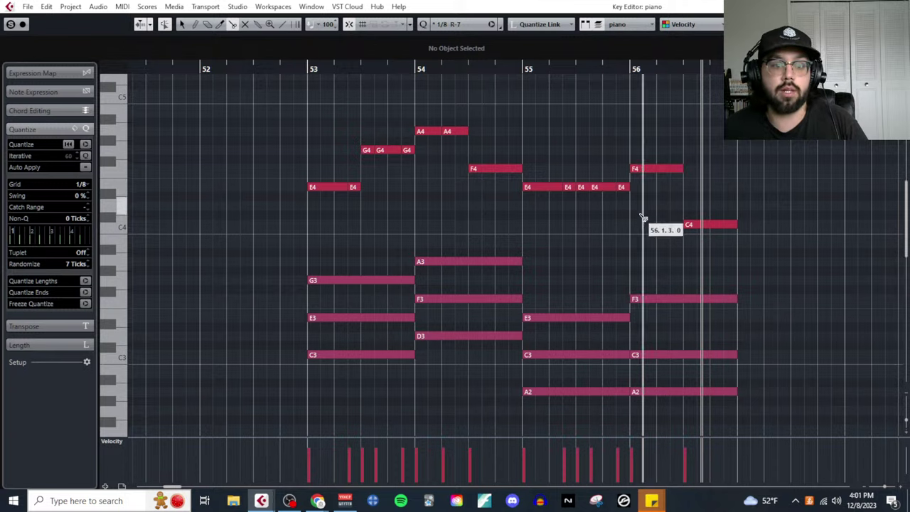
pyautogui.click(658, 169)
pyautogui.press('1')
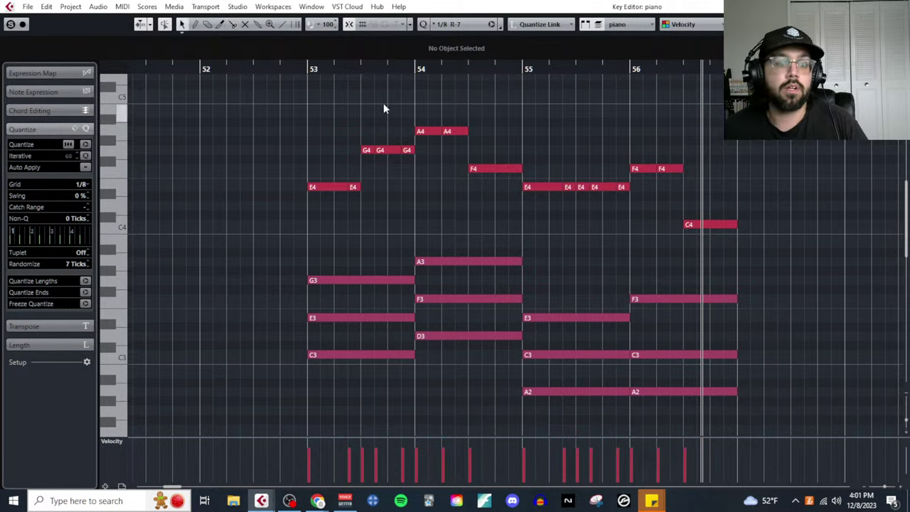
# Set the project tempo to 120 and play back the phrase from bar 53.
pyautogui.click(309, 69)
pyautogui.press('F2')
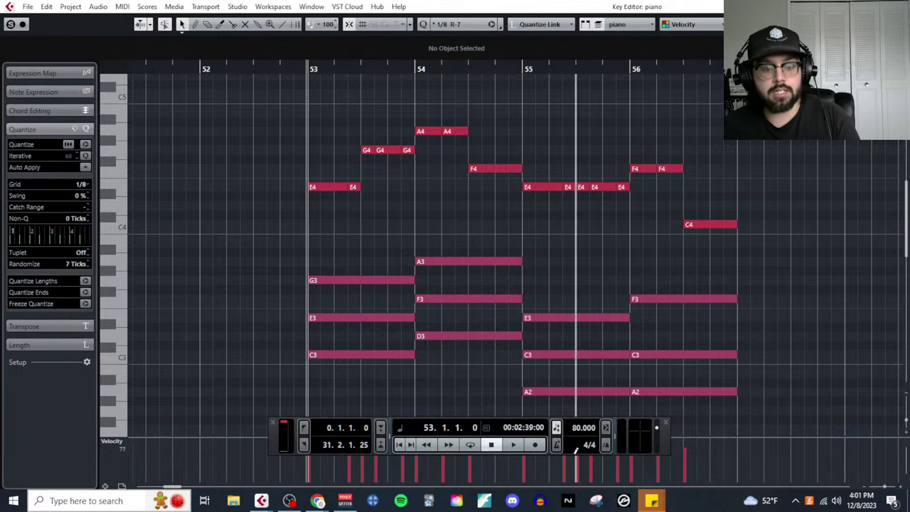
pyautogui.click(580, 426)
pyautogui.write('120')
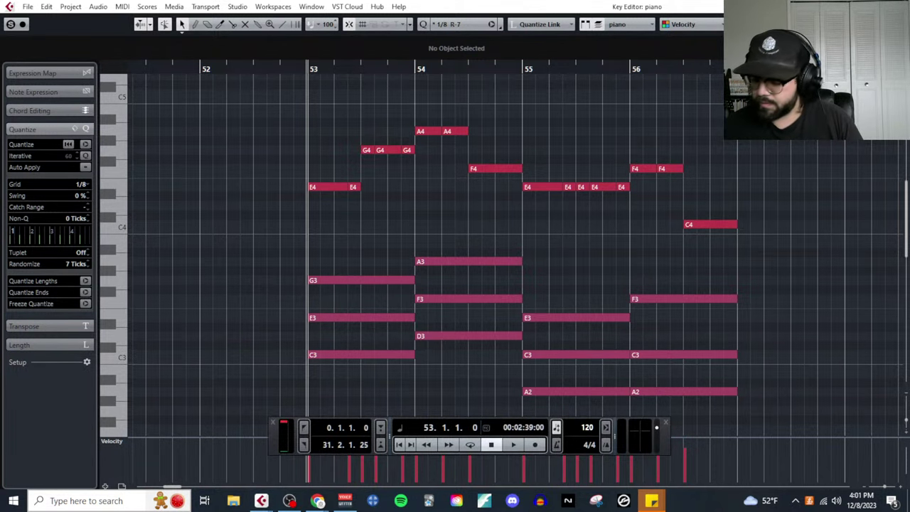
pyautogui.press('Return')
pyautogui.hscroll(-2, 575, 321)
pyautogui.hscroll(4, 576, 321)
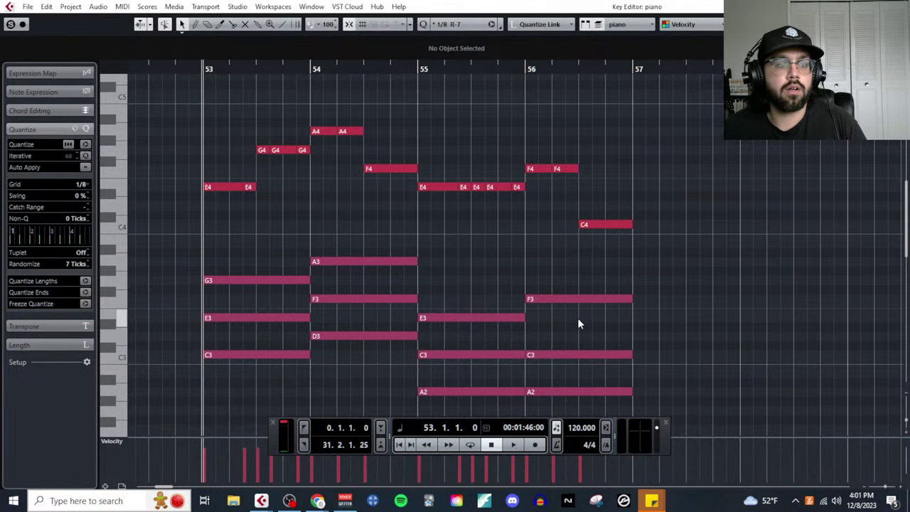
pyautogui.press('space')
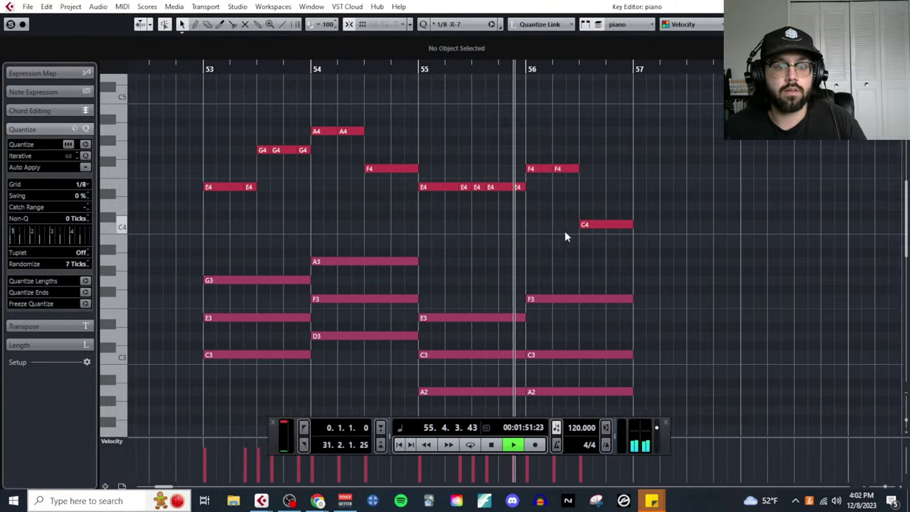
pyautogui.press('space')
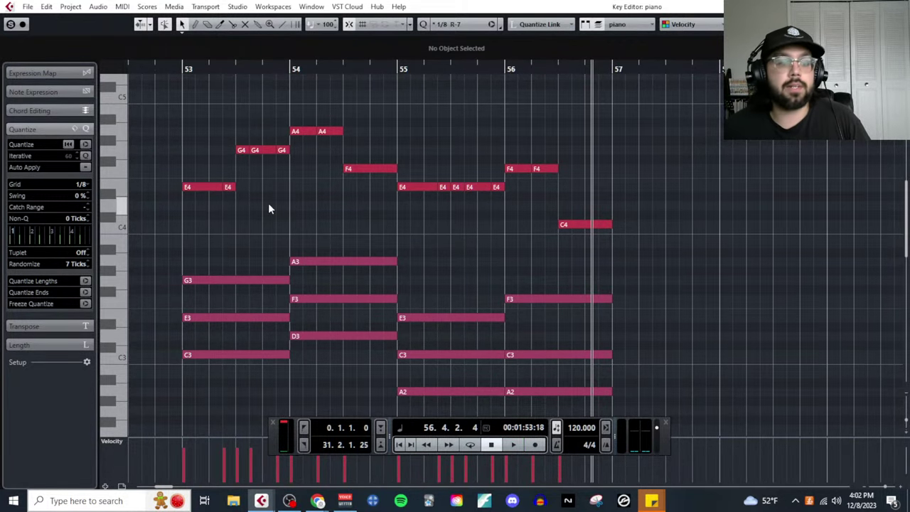
# Raise the short second E4 in bar 53 to F4 and the bar's last G4 to B4.
pyautogui.click(228, 188)
pyautogui.press('Up')
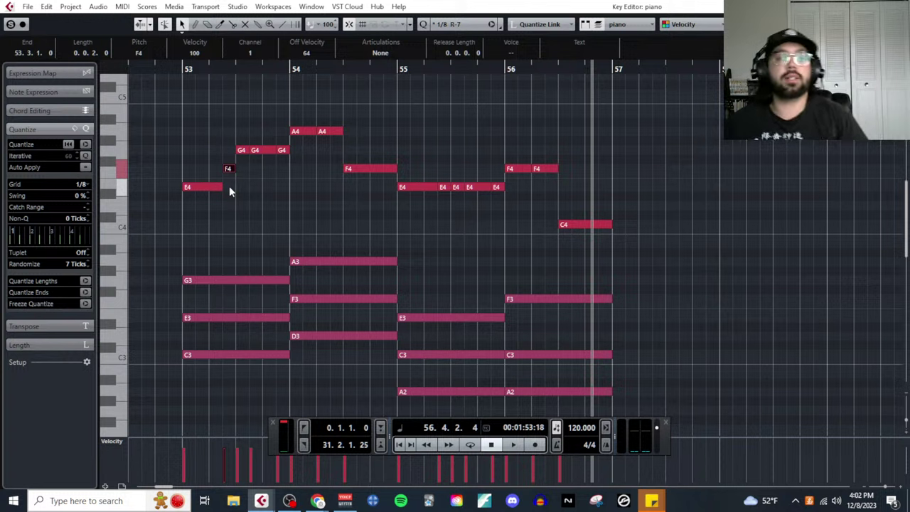
pyautogui.click(284, 149)
pyautogui.press('Up')
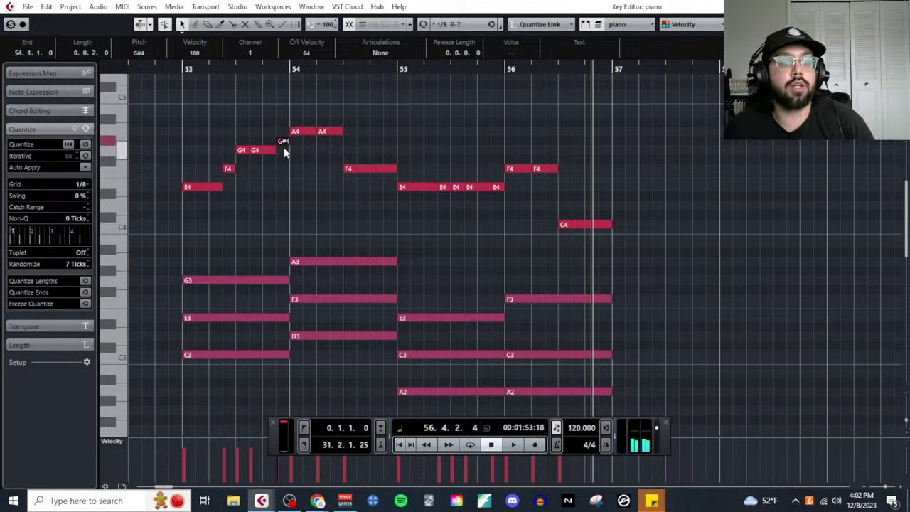
pyautogui.press('Up')
pyautogui.press('Up')
pyautogui.press('Up')
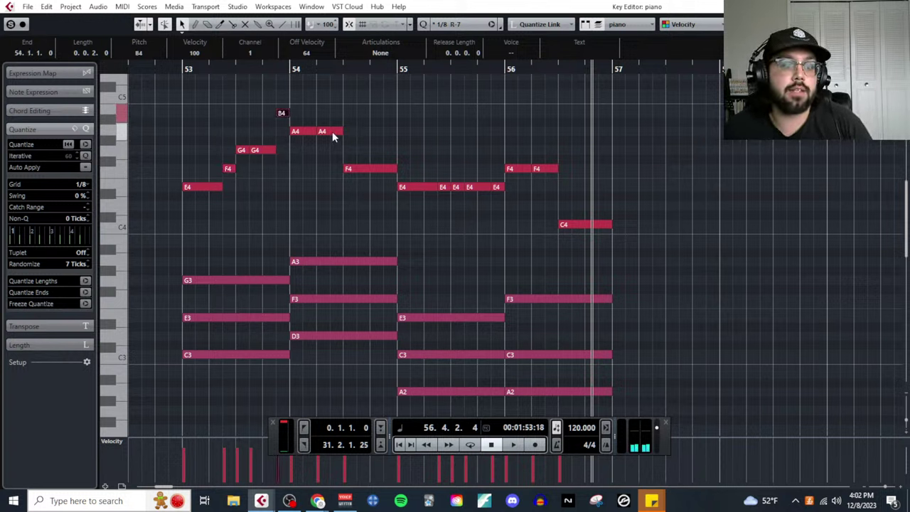
# Lower the second A4 in bar 54 to G4 and the short second E4 in bar 55 to D4.
pyautogui.click(332, 131)
pyautogui.press('Down')
pyautogui.press('Down')
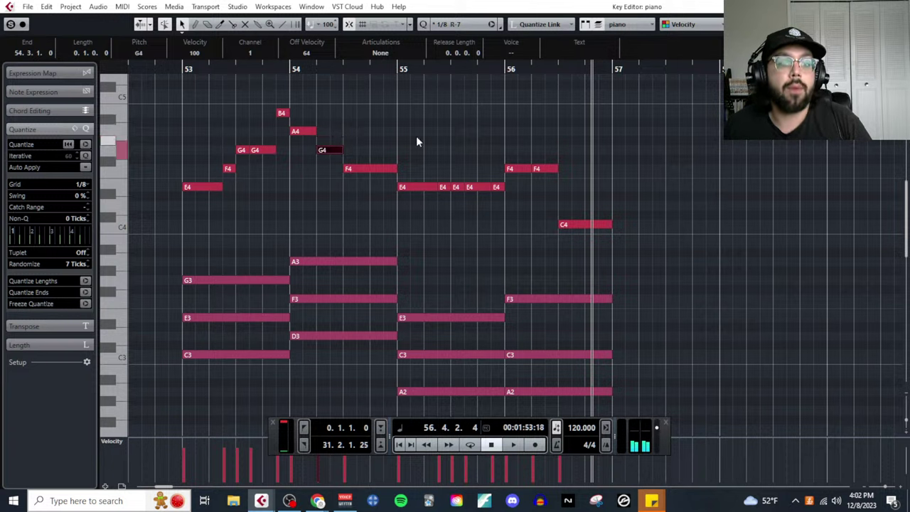
pyautogui.click(441, 187)
pyautogui.press('Down')
pyautogui.press('Down')
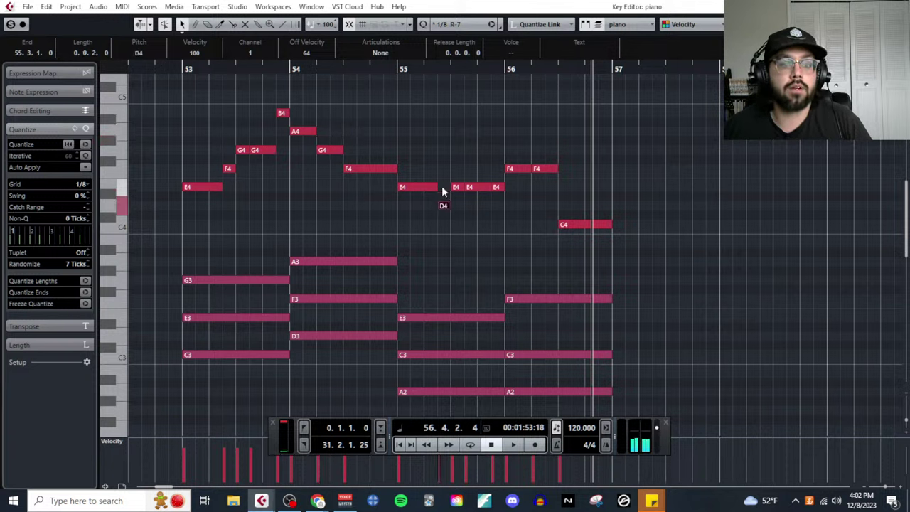
# Raise the short E4 on beat 3 of bar 55 to F4 and lower the second F4 in bar 56 to E4.
pyautogui.press('Right')
pyautogui.press('Up')
pyautogui.press('Right')
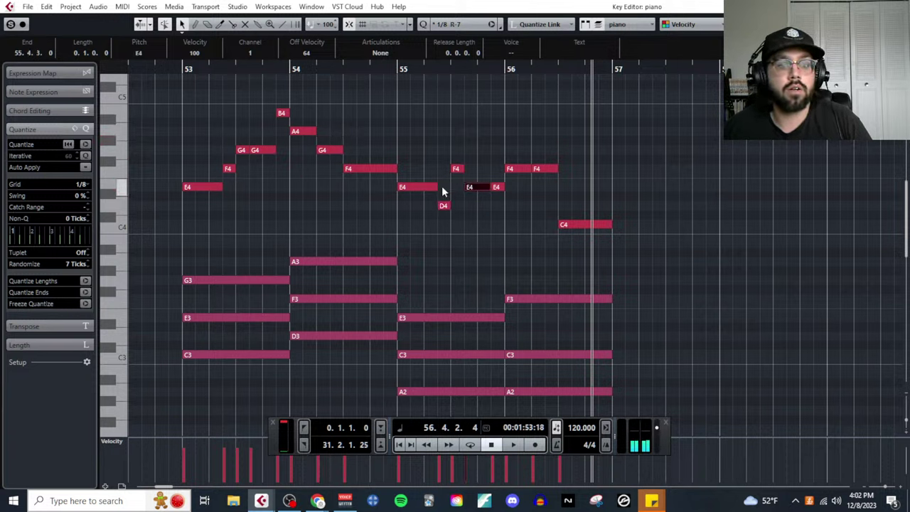
pyautogui.press('Right')
pyautogui.press('Right')
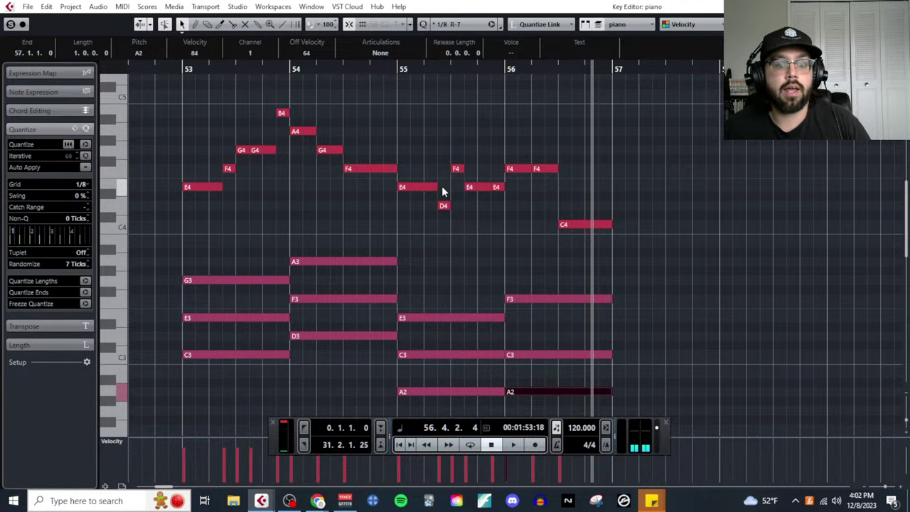
pyautogui.moveTo(543, 167); pyautogui.dragTo(545, 187)
pyautogui.click(614, 187)
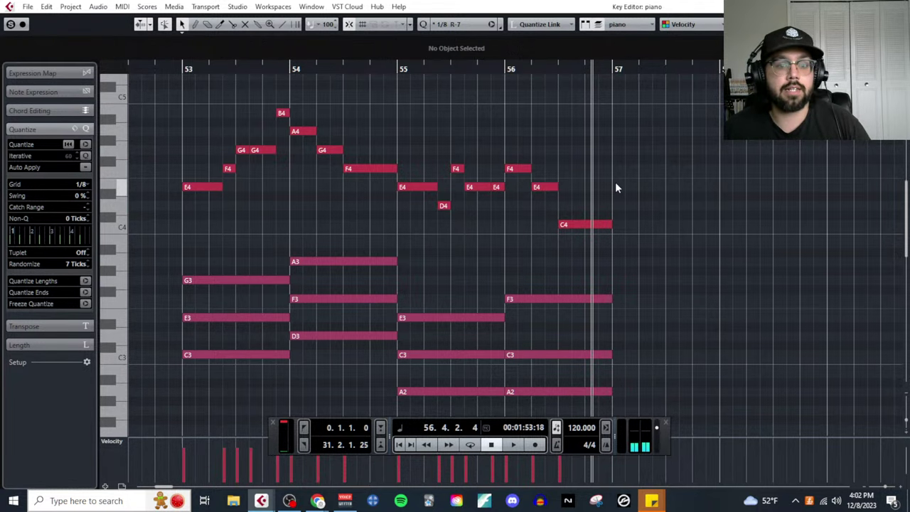
# Play back the revised melody with its chords from bar 53 to bar 56.
pyautogui.click(183, 68)
pyautogui.press('space')
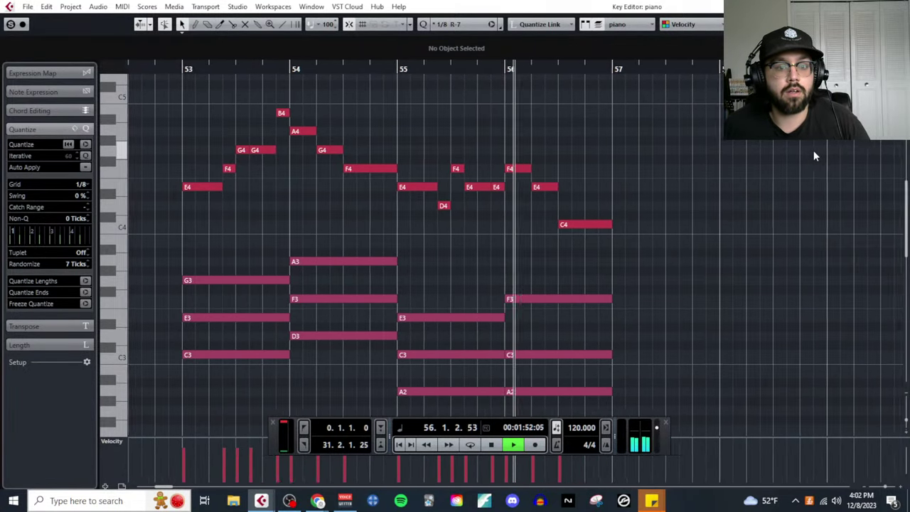
pyautogui.press('space')
# Copy all chord and melody notes in bars 53 to 56 and paste them at bar 57.
pyautogui.press('g')
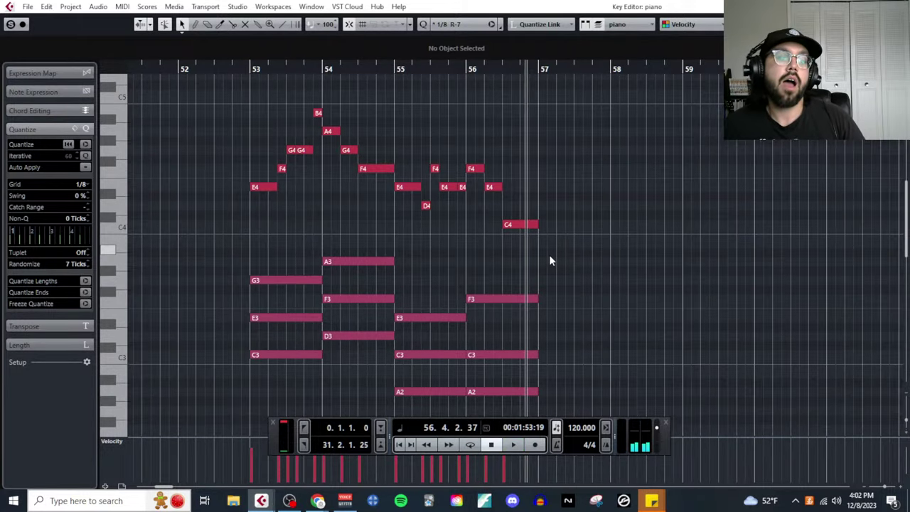
pyautogui.moveTo(234, 91); pyautogui.dragTo(556, 249)
pyautogui.scroll(-3, 498, 241)
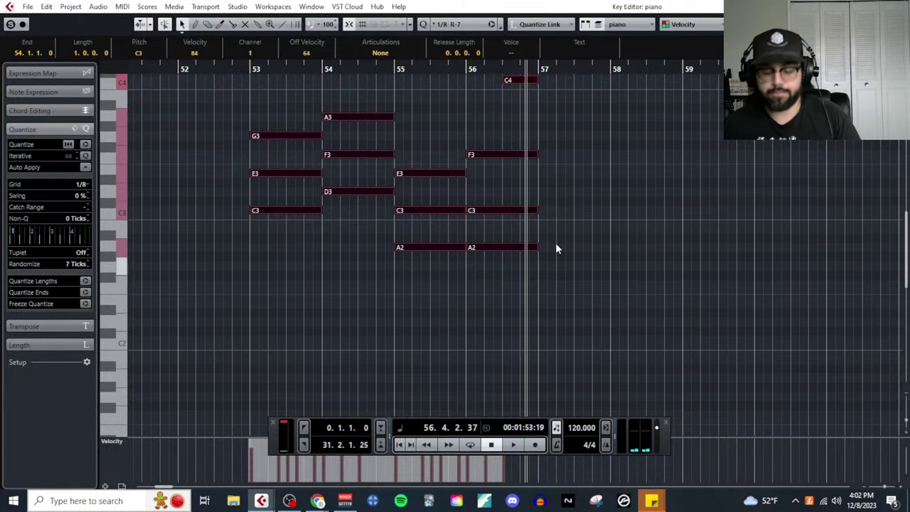
pyautogui.click(539, 67)
pyautogui.hotkey('ctrl', 'v')
pyautogui.scroll(3, 634, 217)
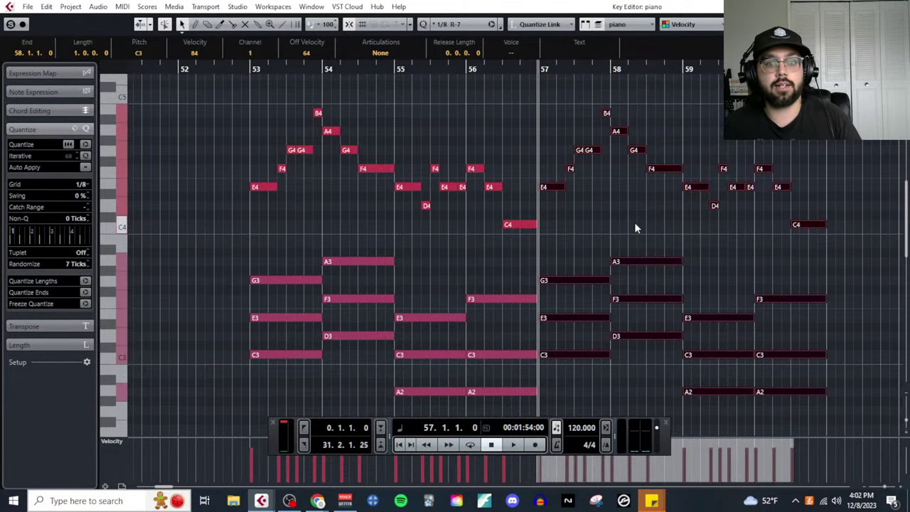
# Play back the duplicated phrase in bars 57 to 60 and deselect its notes.
pyautogui.press('space')
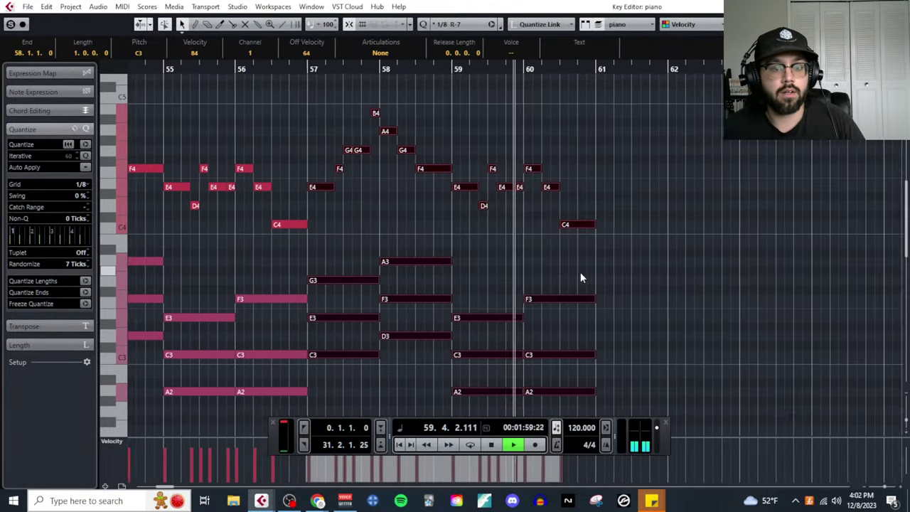
pyautogui.press('g')
pyautogui.press('space')
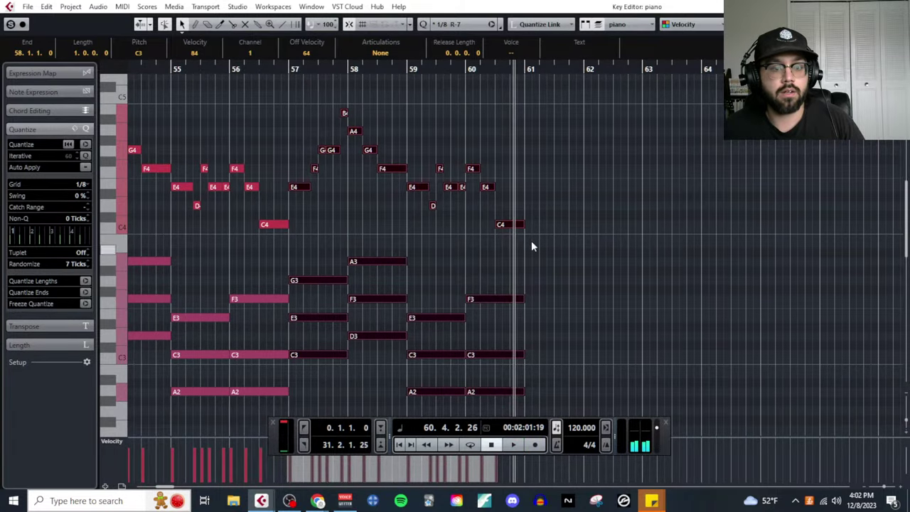
pyautogui.click(535, 220)
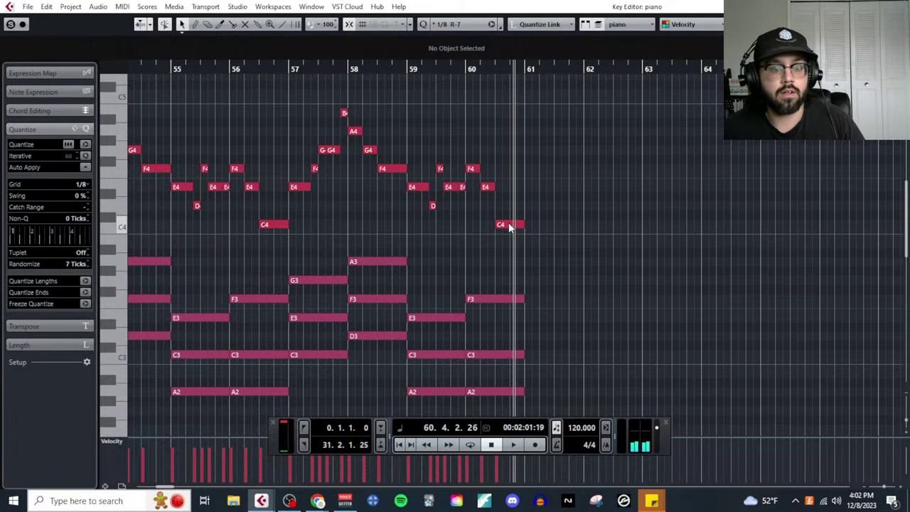
# Raise the final C4 in bar 60 to D4 and play back the ending.
pyautogui.moveTo(509, 226); pyautogui.dragTo(509, 207)
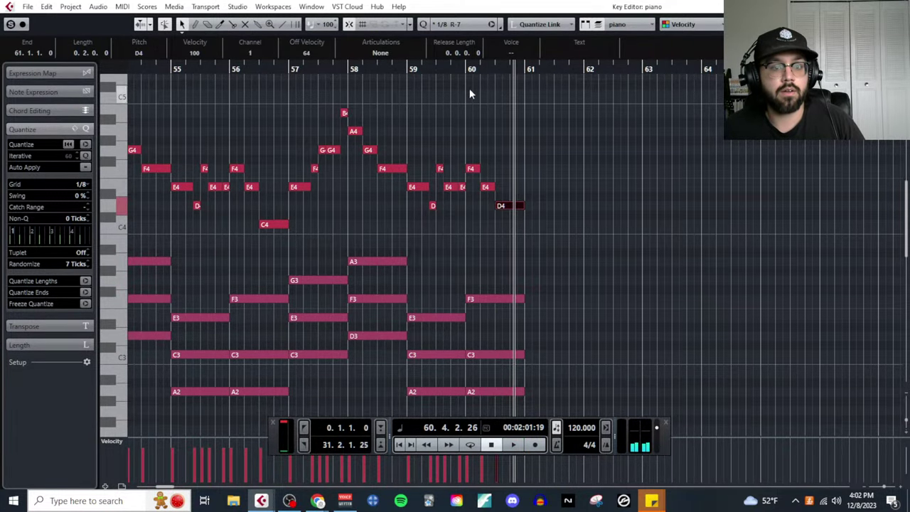
pyautogui.press('space')
pyautogui.press('g')
pyautogui.press('g')
pyautogui.press('g')
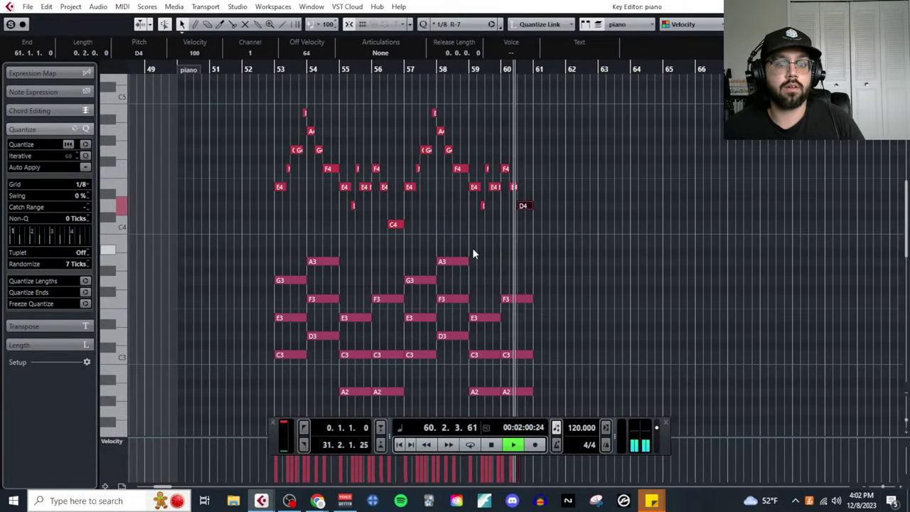
pyautogui.press('space')
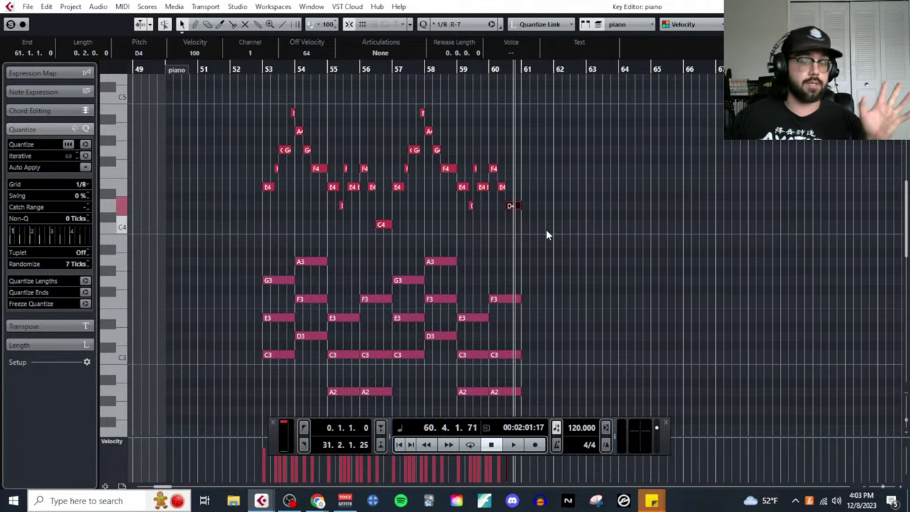
# Set the quantize grid to 1/1 and draw one-bar bass notes C2, D2, A1 and F1 in bars 53 to 56.
pyautogui.scroll(-4, 546, 235)
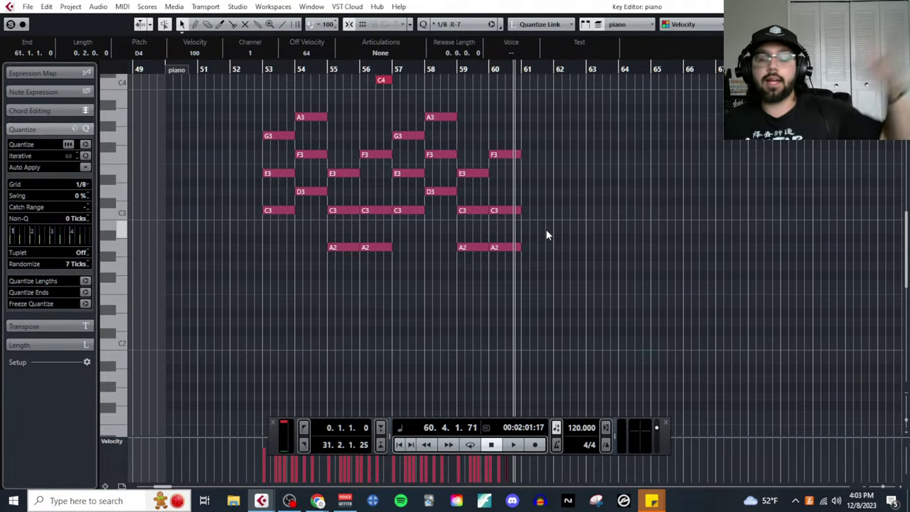
pyautogui.scroll(4, 561, 263)
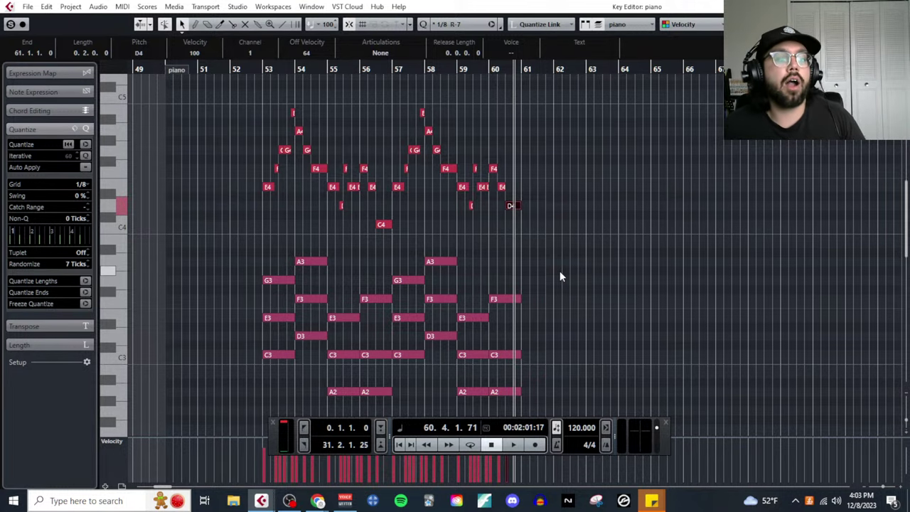
pyautogui.scroll(-2, 560, 270)
pyautogui.scroll(2, 296, 308)
pyautogui.rightClick(279, 295)
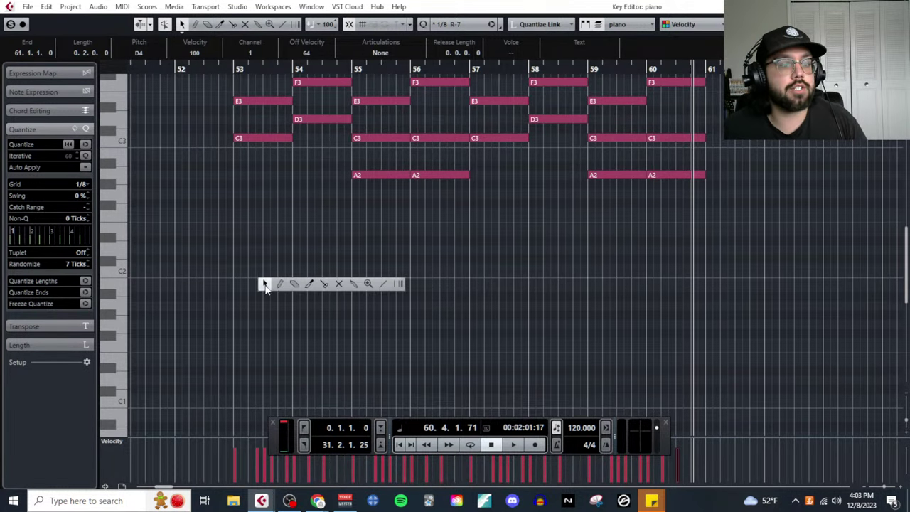
pyautogui.click(81, 184)
pyautogui.click(88, 197)
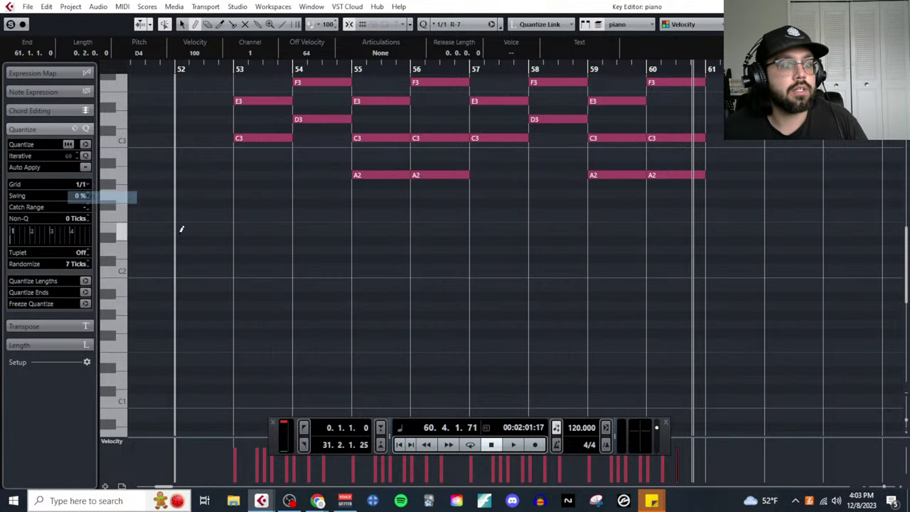
pyautogui.click(241, 268)
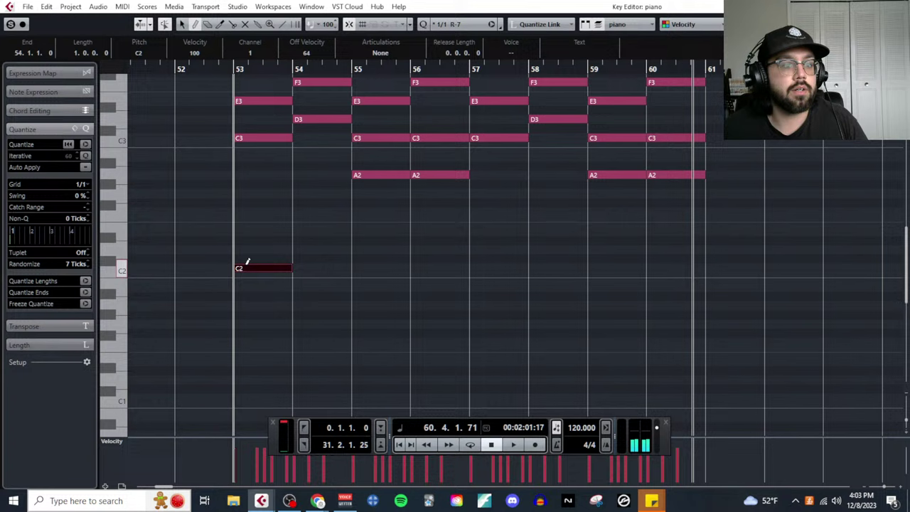
pyautogui.click(315, 249)
pyautogui.click(377, 305)
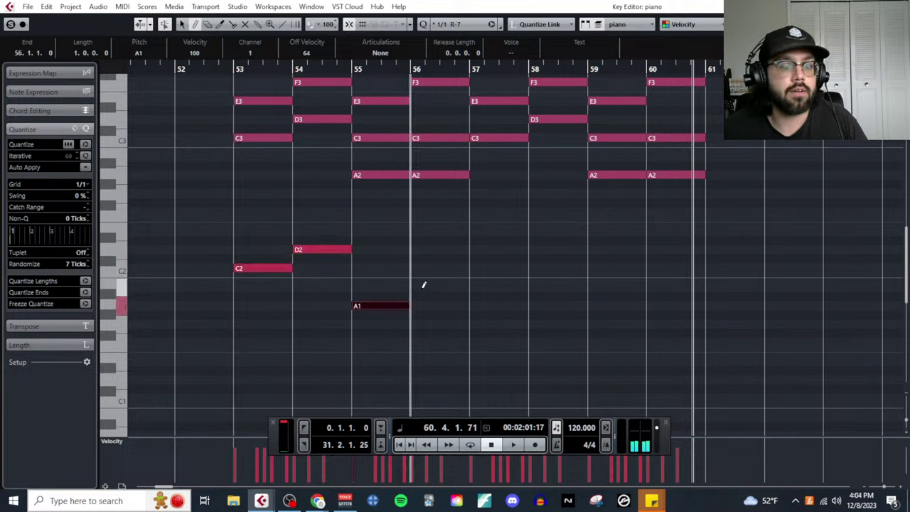
pyautogui.click(435, 341)
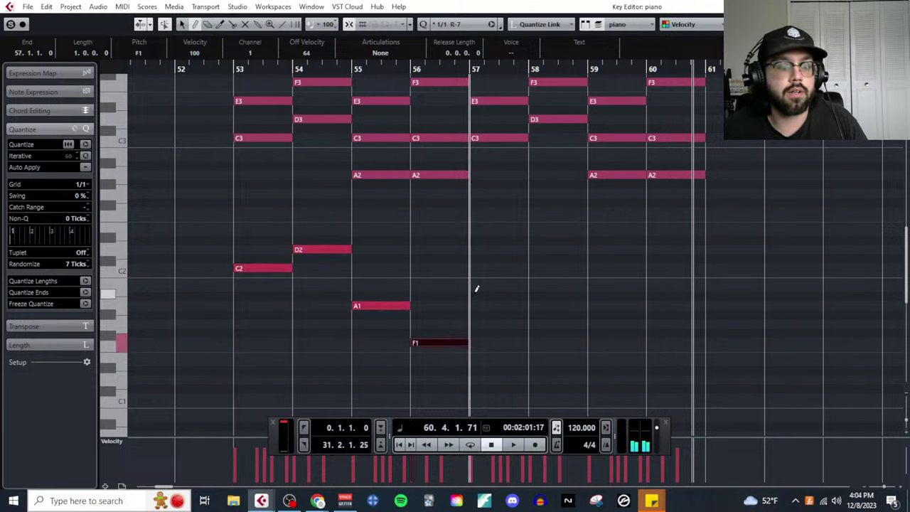
# Draw the same one-bar bass notes C2, D2, A1 and F1 in bars 57 to 60.
pyautogui.click(498, 268)
pyautogui.click(558, 249)
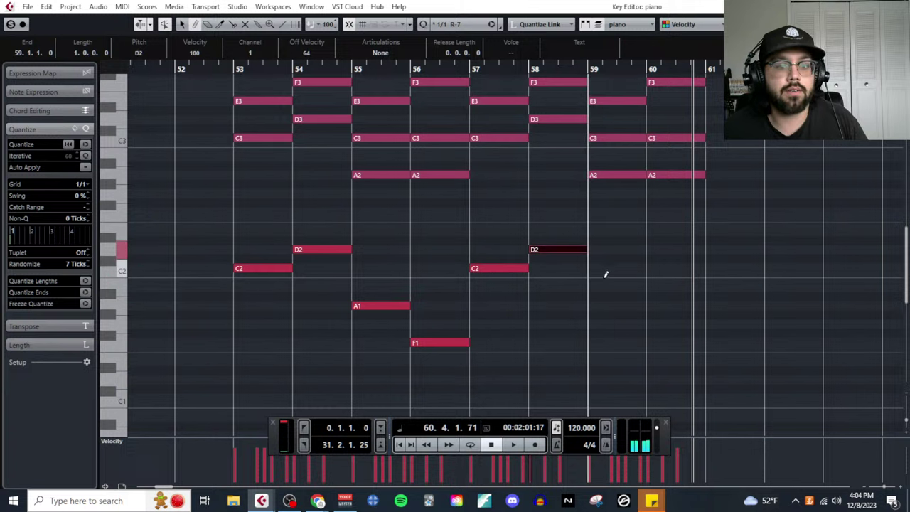
pyautogui.click(617, 305)
pyautogui.click(660, 342)
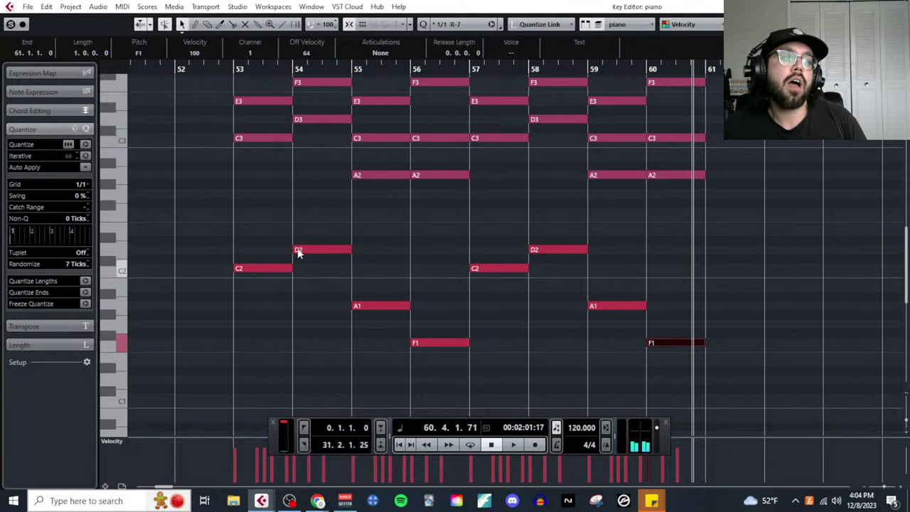
# Set the quantize grid to 1/4 and split the bass notes in bars 53 to 55 into repeated quarter notes.
pyautogui.click(80, 184)
pyautogui.click(86, 221)
pyautogui.rightClick(227, 334)
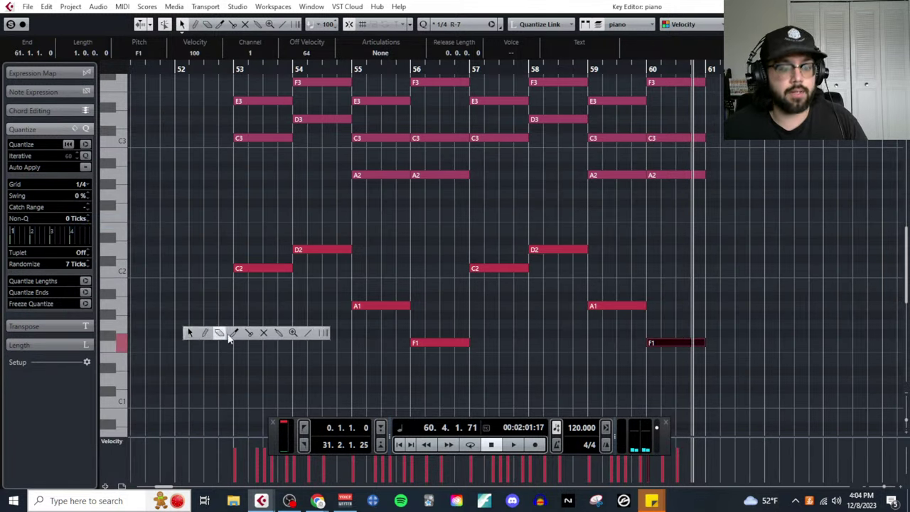
pyautogui.click(249, 334)
pyautogui.keyDown('alt'); pyautogui.click(249, 268); pyautogui.keyUp('alt')
pyautogui.keyDown('alt'); pyautogui.click(322, 250); pyautogui.keyUp('alt')
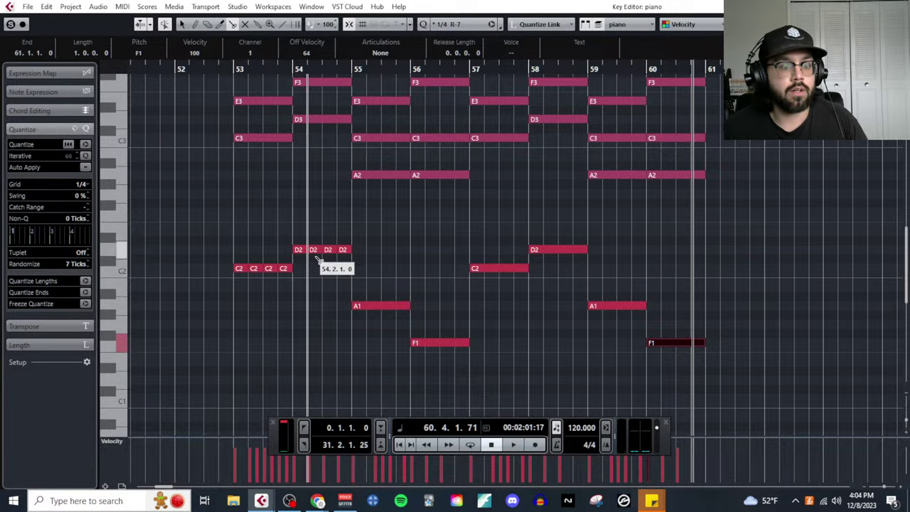
pyautogui.keyDown('alt'); pyautogui.click(362, 306); pyautogui.keyUp('alt')
# Start playback from bar 53 to hear the new bass under the chords and melody.
pyautogui.moveTo(237, 68); pyautogui.dragTo(363, 307)
pyautogui.press('space')
pyautogui.scroll(5, 525, 301)
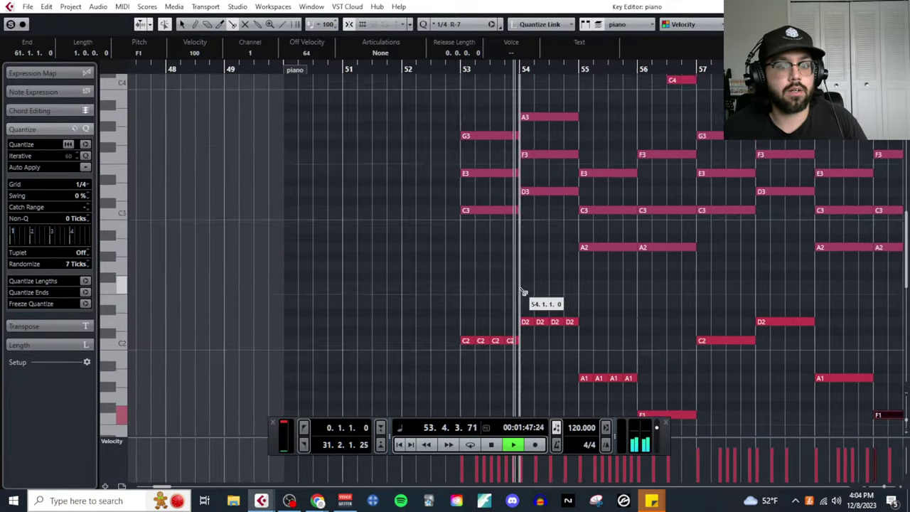
pyautogui.scroll(-5, 553, 295)
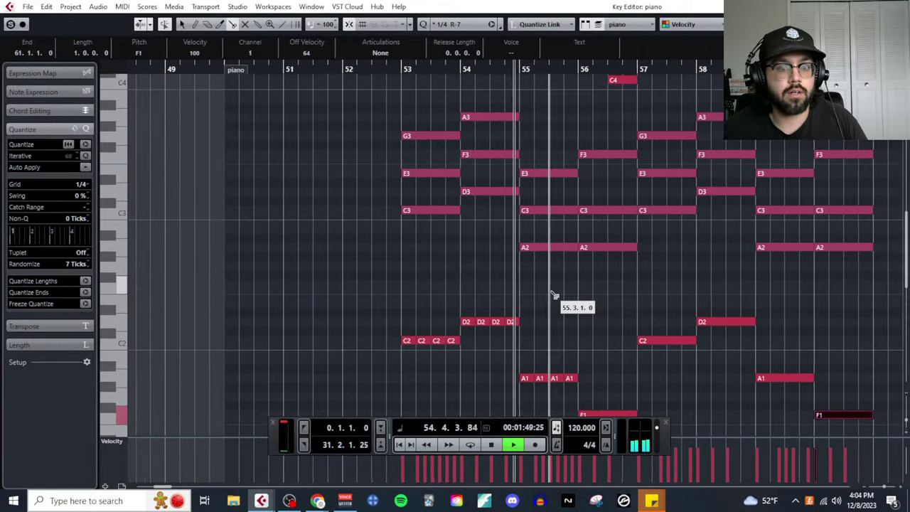
# Split the bass notes in bars 56 to 60 into repeated quarter notes while the phrase plays.
pyautogui.keyDown('alt'); pyautogui.click(549, 343); pyautogui.keyUp('alt')
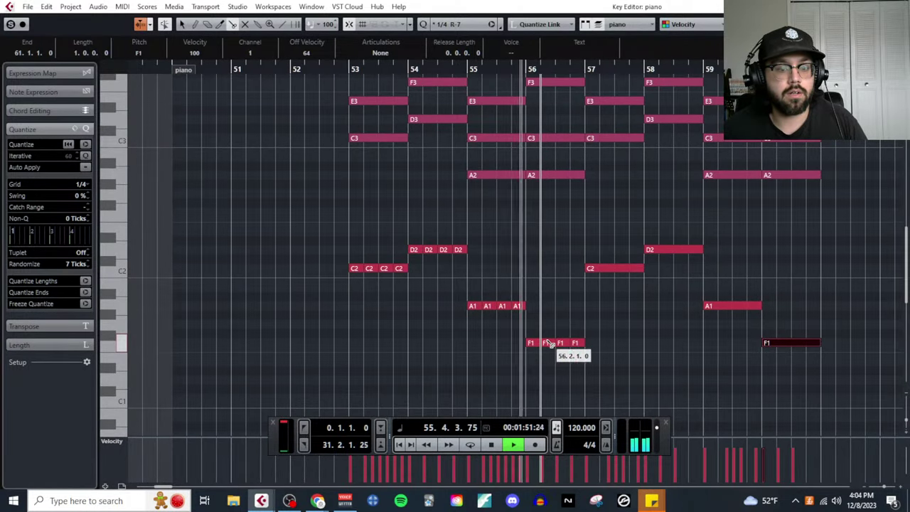
pyautogui.keyDown('alt'); pyautogui.click(604, 267); pyautogui.keyUp('alt')
pyautogui.keyDown('alt'); pyautogui.click(658, 251); pyautogui.keyUp('alt')
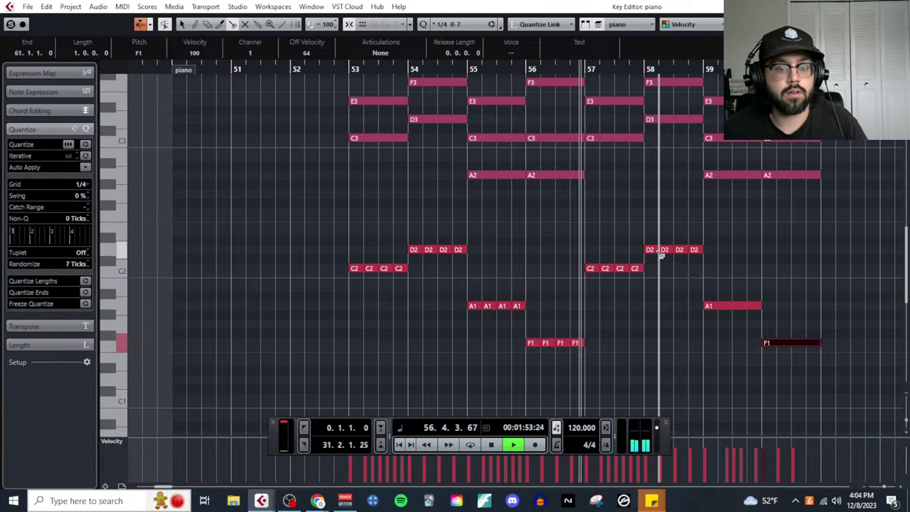
pyautogui.keyDown('alt'); pyautogui.click(714, 306); pyautogui.keyUp('alt')
pyautogui.keyDown('alt'); pyautogui.click(763, 344); pyautogui.keyUp('alt')
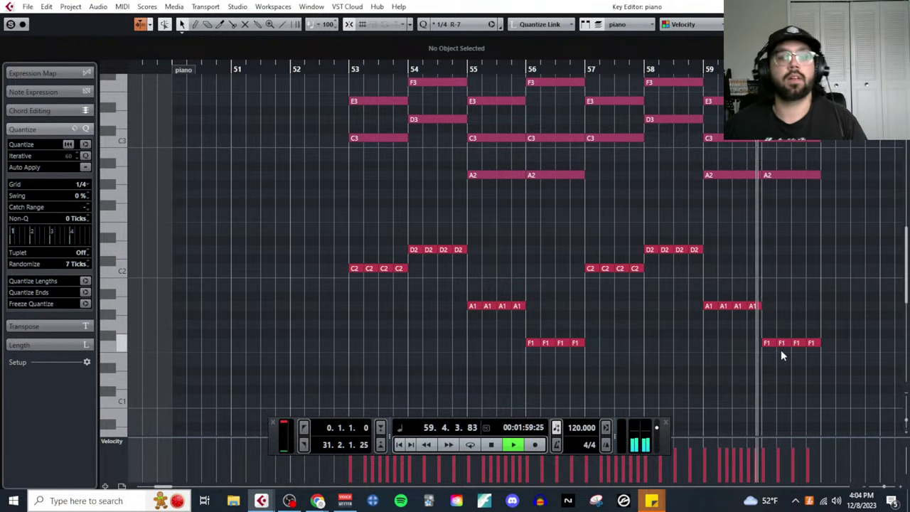
# Follow the melody through the end of the phrase and stop playback in bar 60.
pyautogui.keyDown('ctrl'); pyautogui.scroll(2, 746, 341); pyautogui.keyUp('ctrl')
pyautogui.scroll(4, 746, 341)
pyautogui.scroll(2, 746, 343)
pyautogui.press('space')
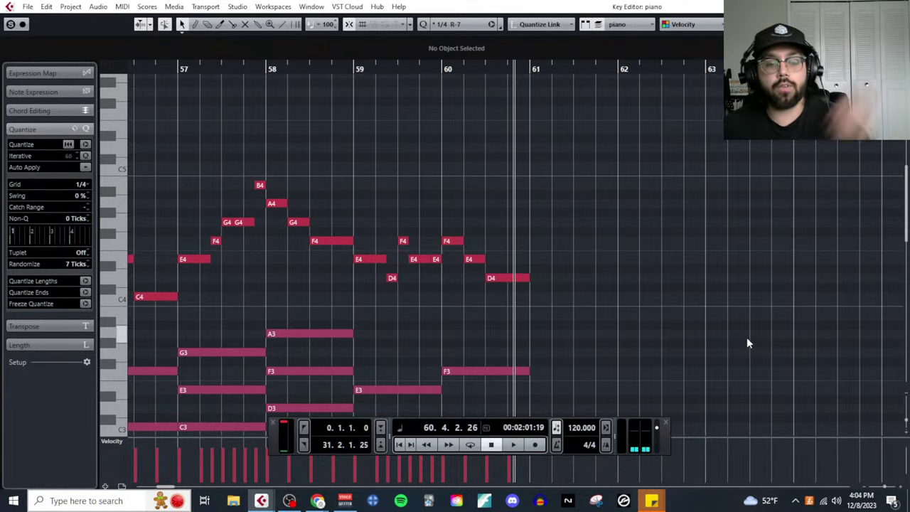
# Review how the bass, chord and melody notes fit together across bars 53 to 60.
pyautogui.keyDown('ctrl'); pyautogui.scroll(-2, 674, 336); pyautogui.keyUp('ctrl')
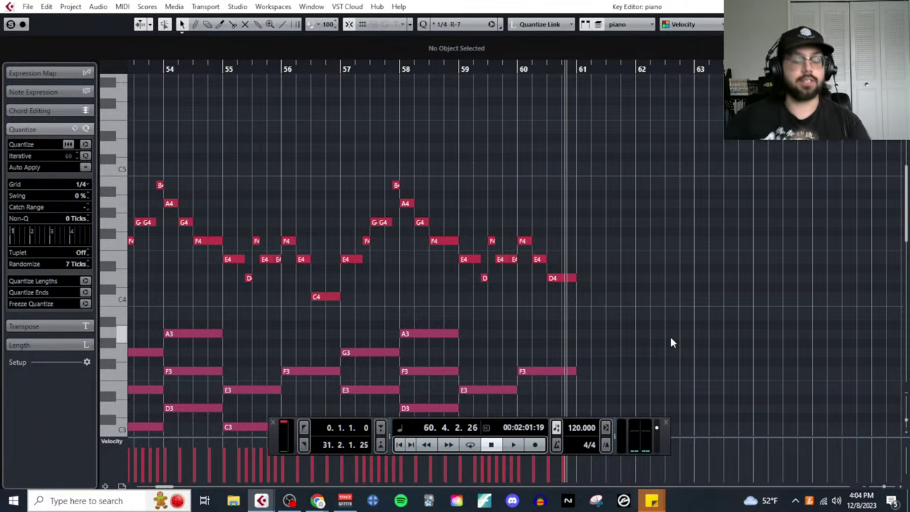
pyautogui.keyDown('ctrl'); pyautogui.scroll(-2, 541, 320); pyautogui.keyUp('ctrl')
pyautogui.scroll(-6, 539, 319)
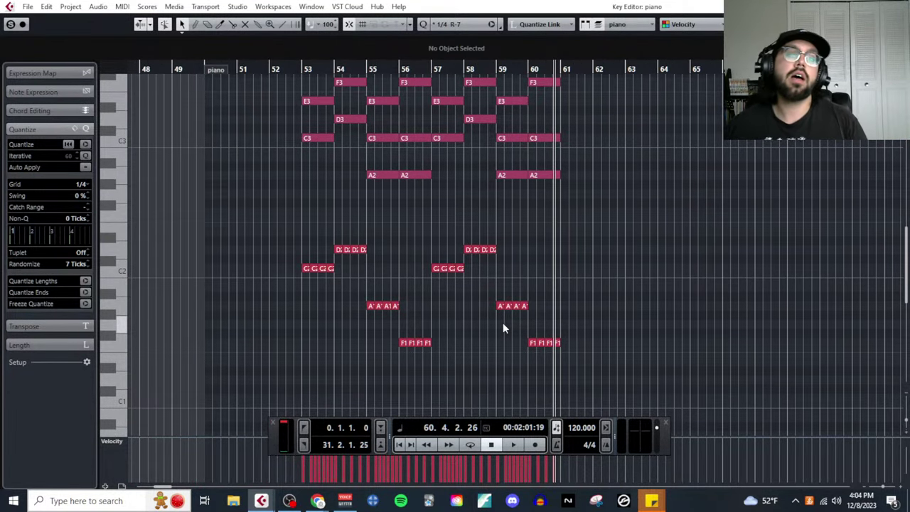
pyautogui.keyDown('ctrl'); pyautogui.scroll(2, 381, 305); pyautogui.keyUp('ctrl')
pyautogui.scroll(5, 402, 315)
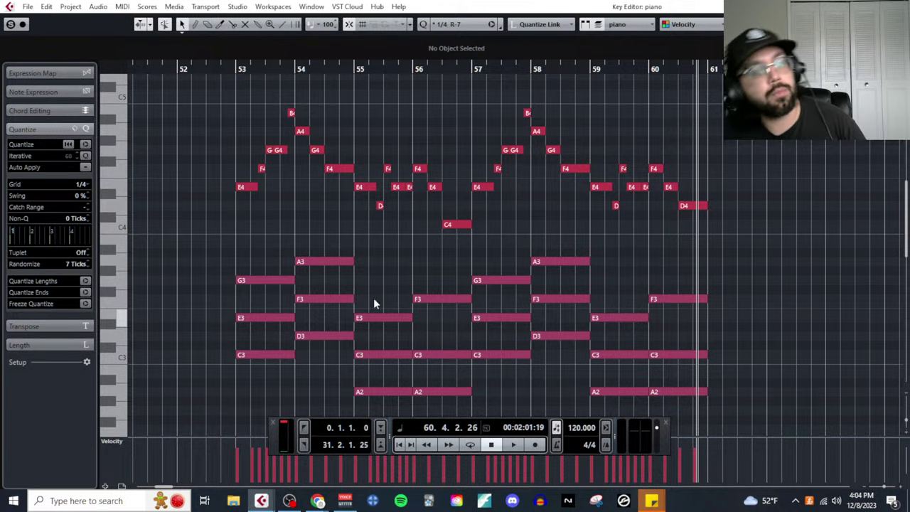
pyautogui.scroll(-3, 225, 273)
pyautogui.scroll(3, 325, 291)
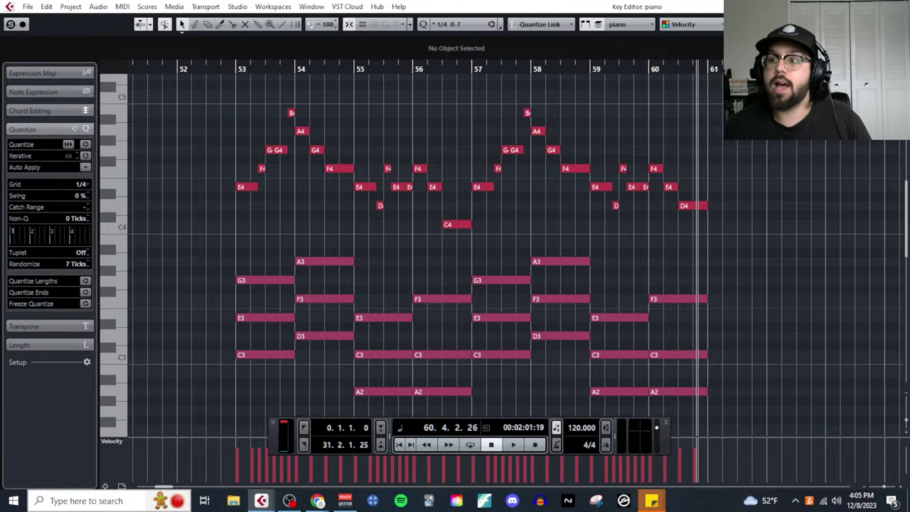
# Show the Harmony for Composers playlist in YouTube Studio in Chrome, and minimize its window.
pyautogui.click(318, 501)
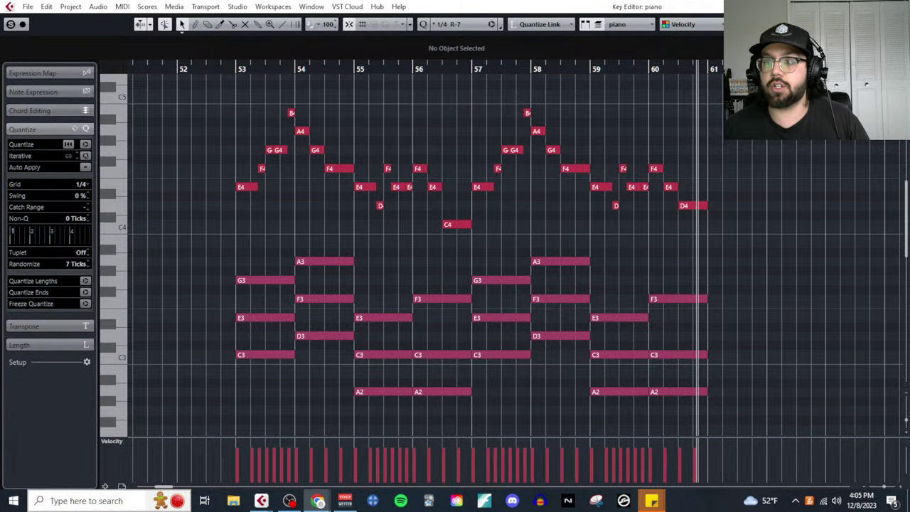
pyautogui.scroll(1, 213, 295)
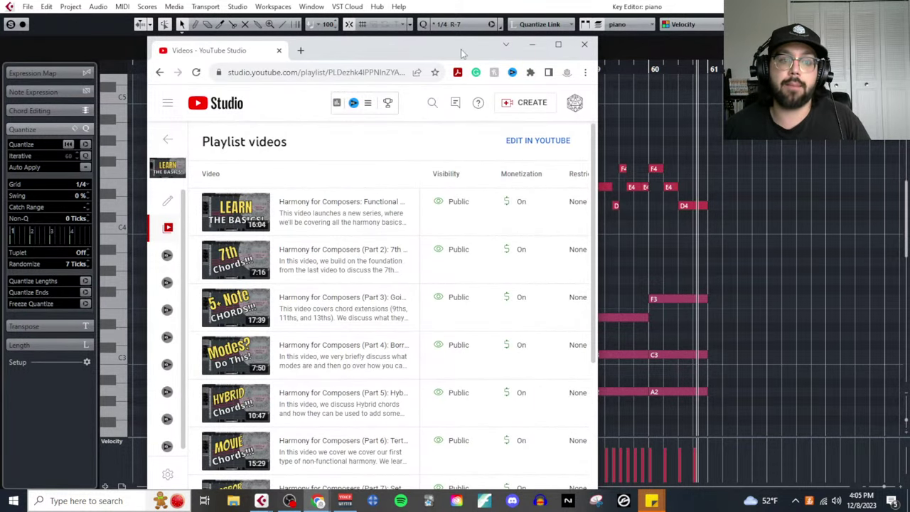
pyautogui.click(531, 44)
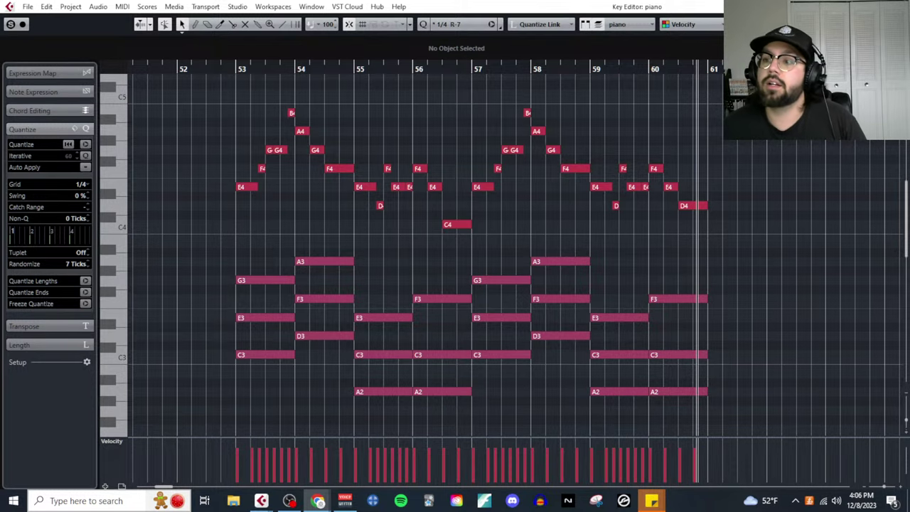
# Switch to the Chrome search results for "five common song structures" and open MasterClass's Songwriting 101 article.
pyautogui.hotkey('alt', 'Tab')
pyautogui.moveTo(615, 74); pyautogui.dragTo(457, 43)
pyautogui.click(502, 31)
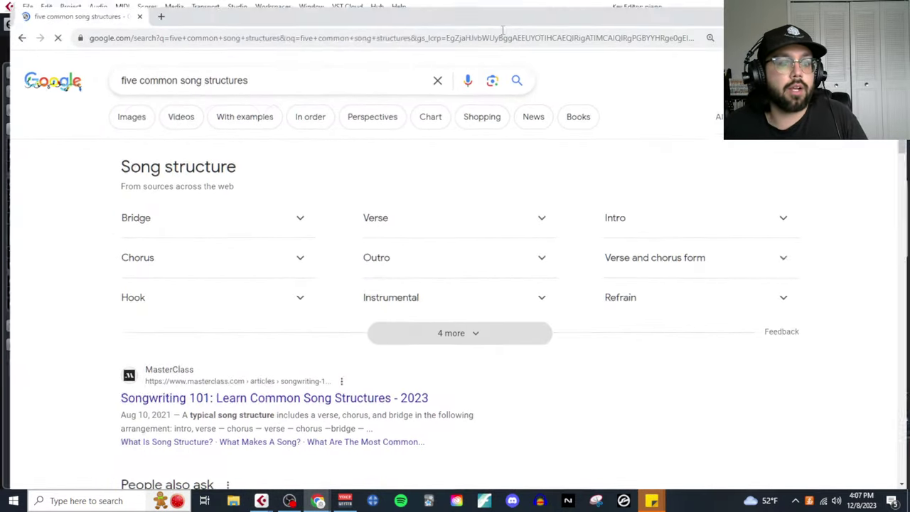
pyautogui.scroll(-3, 230, 329)
pyautogui.scroll(-1, 219, 326)
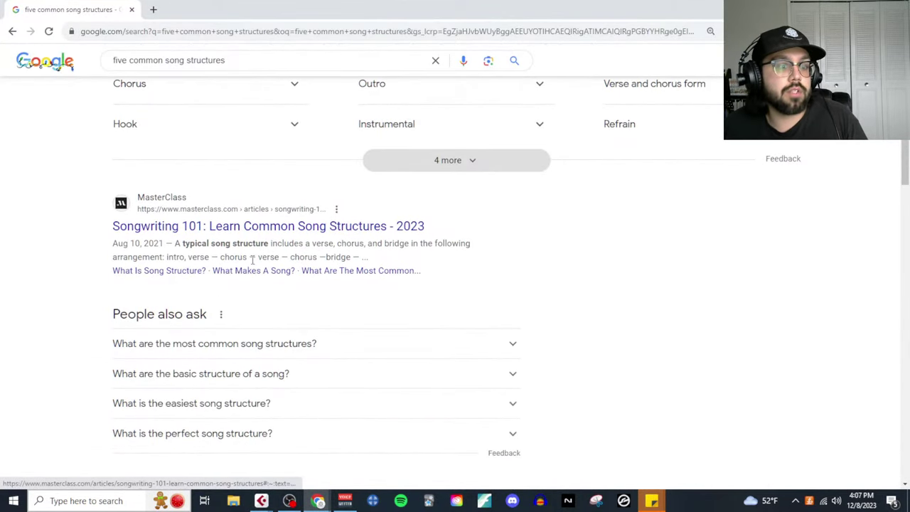
pyautogui.click(311, 226)
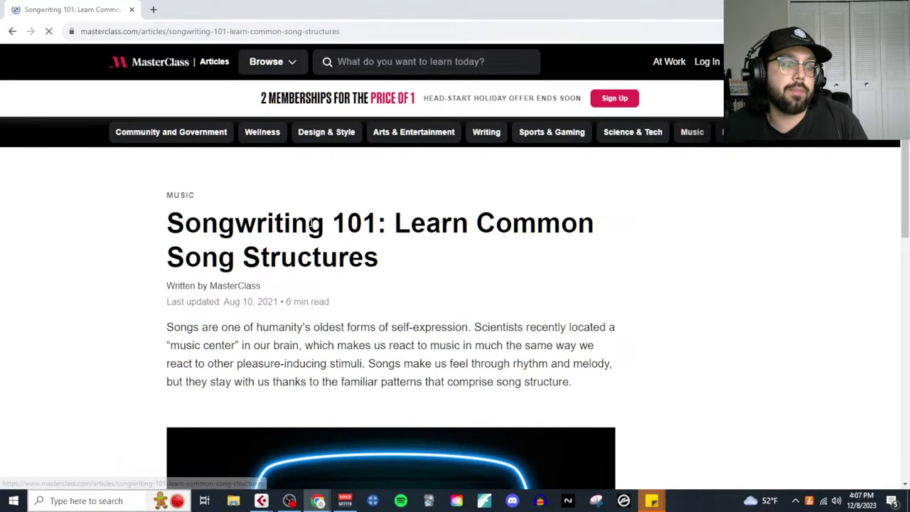
# Read through the article's sections on the parts of a song, the most common song structures and their variations.
pyautogui.scroll(-10, 351, 321)
pyautogui.scroll(-5, 351, 325)
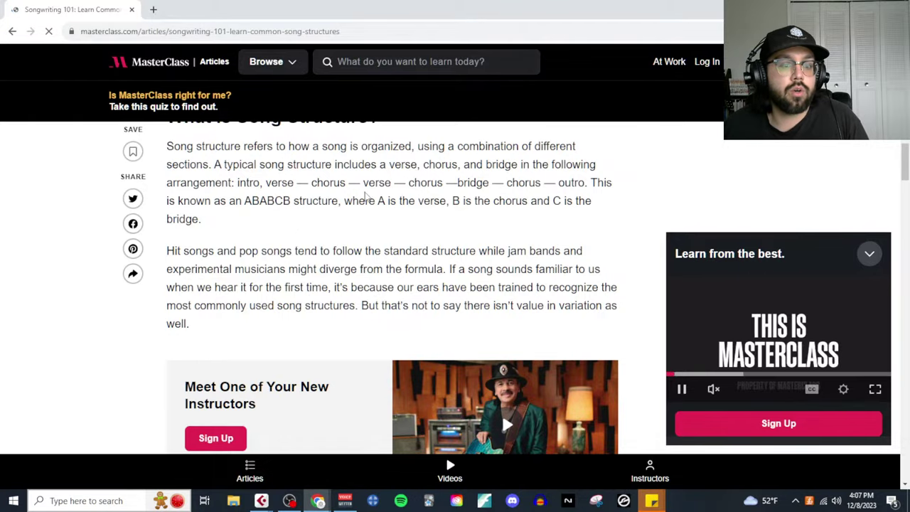
pyautogui.scroll(-5, 527, 235)
pyautogui.scroll(-4, 527, 235)
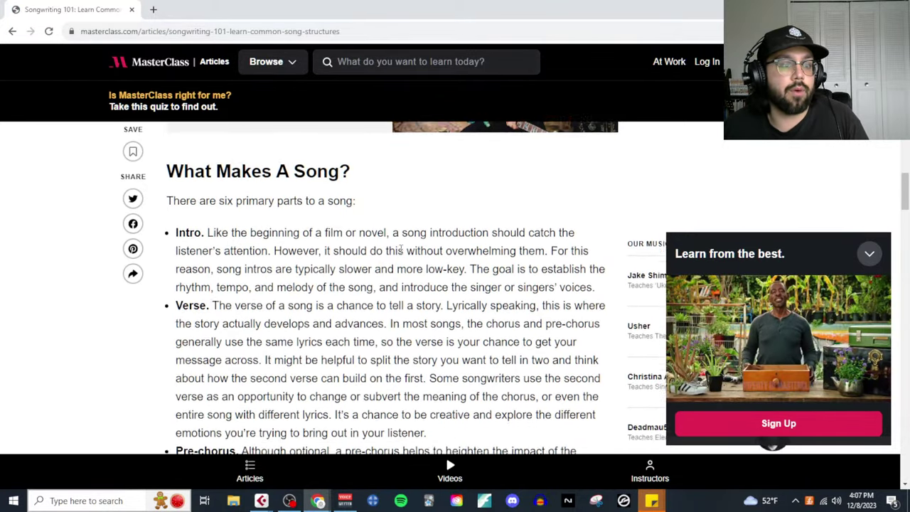
pyautogui.scroll(-5, 366, 237)
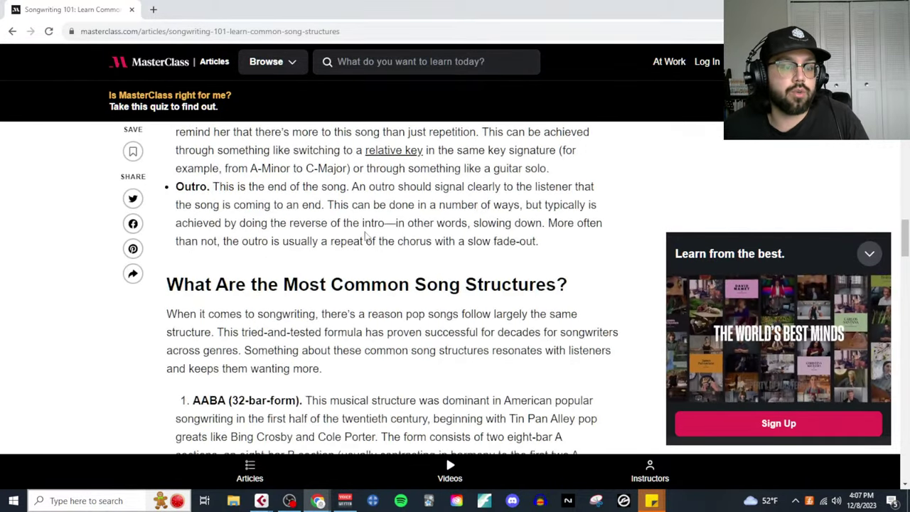
pyautogui.scroll(-3, 284, 199)
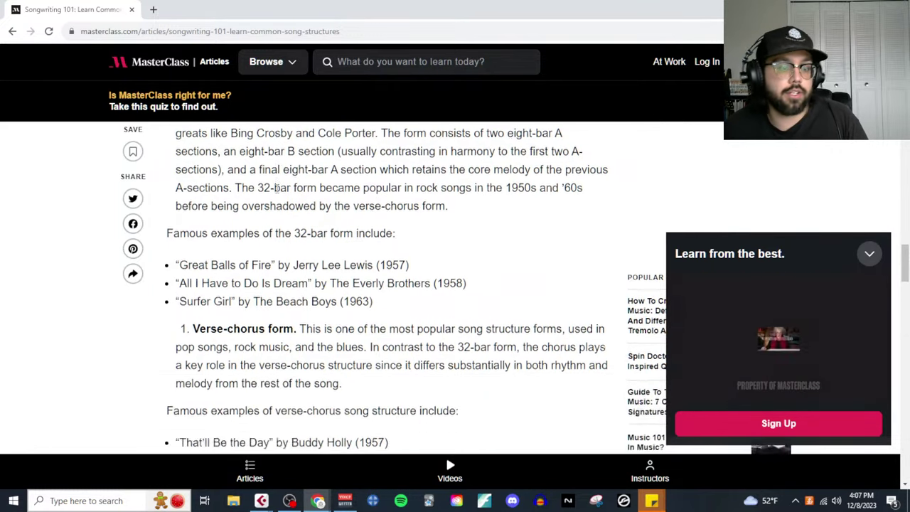
pyautogui.scroll(-4, 299, 214)
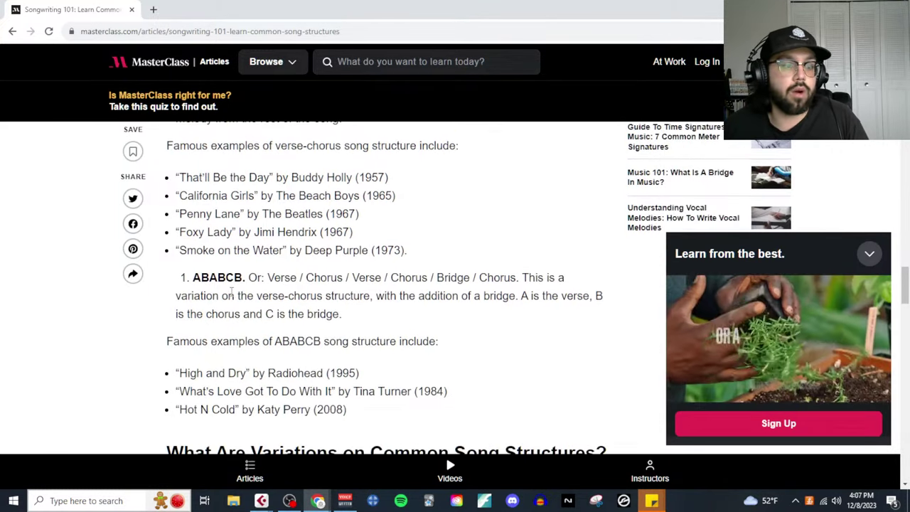
pyautogui.scroll(-2, 299, 313)
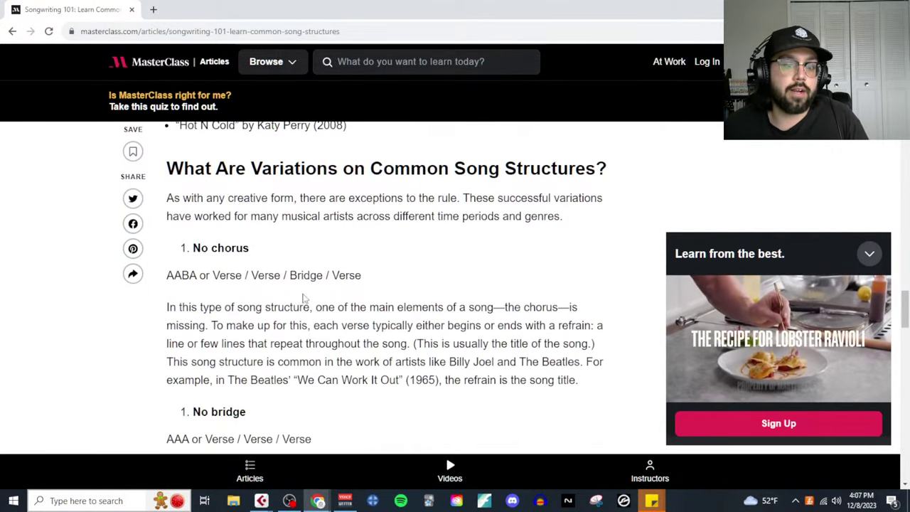
pyautogui.scroll(-1, 298, 313)
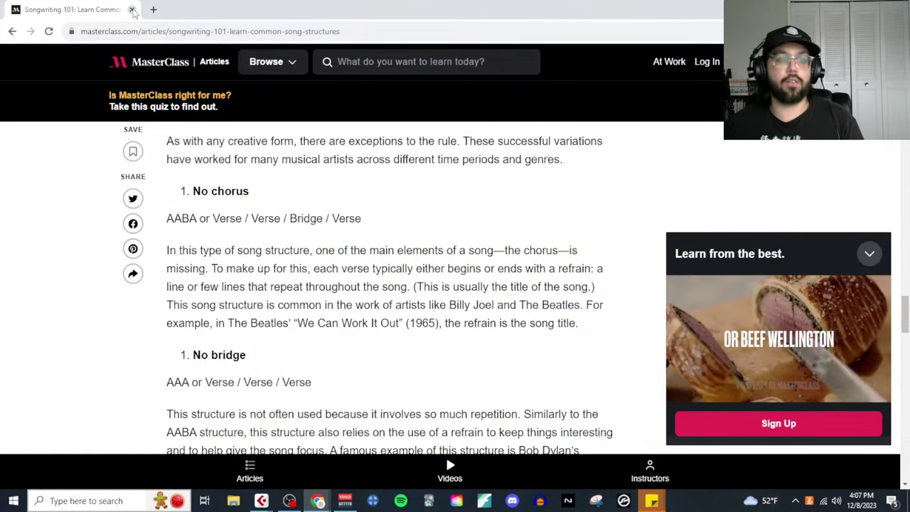
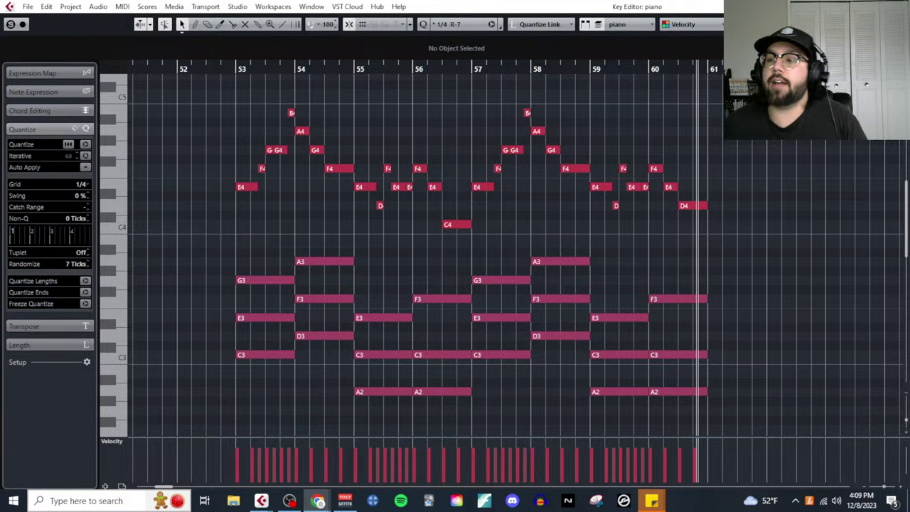
# Switch to the Chrome window with the composer's Google search results, maximize it and look over the top results.
pyautogui.hotkey('alt', 'Tab')
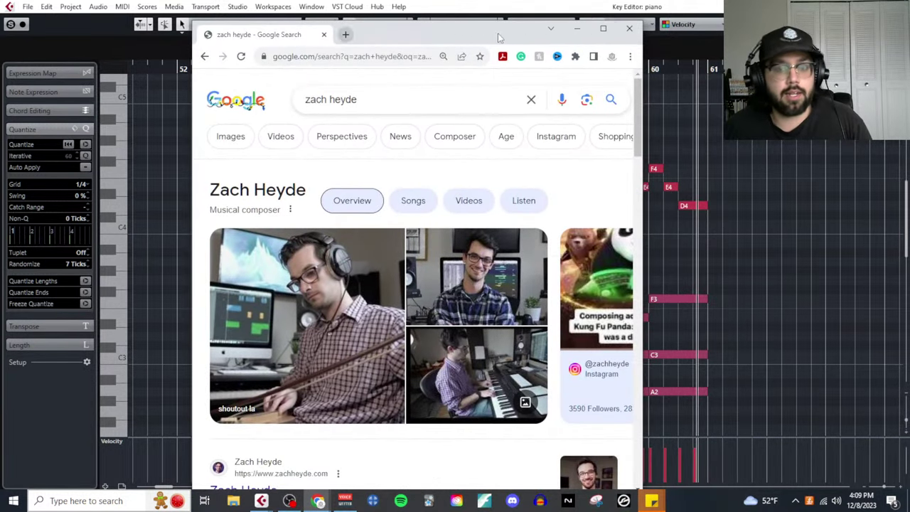
pyautogui.press('super+Up')
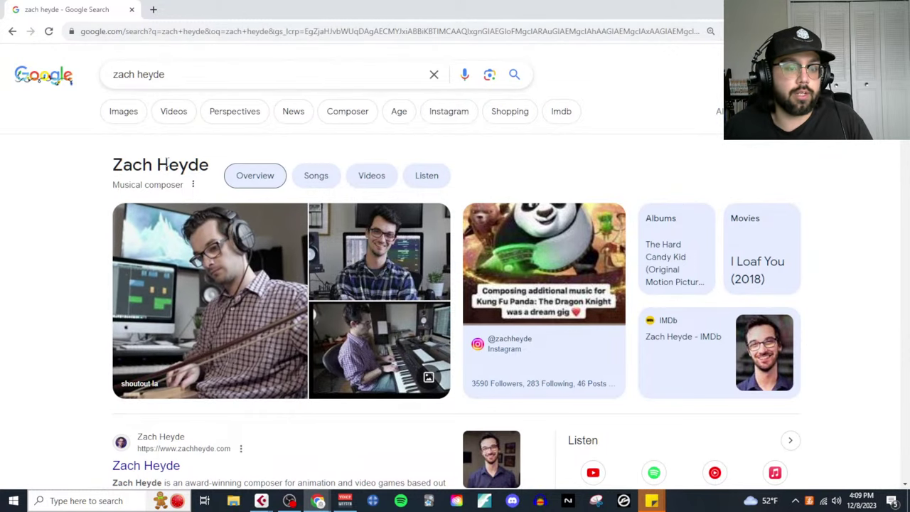
pyautogui.scroll(-3, 245, 394)
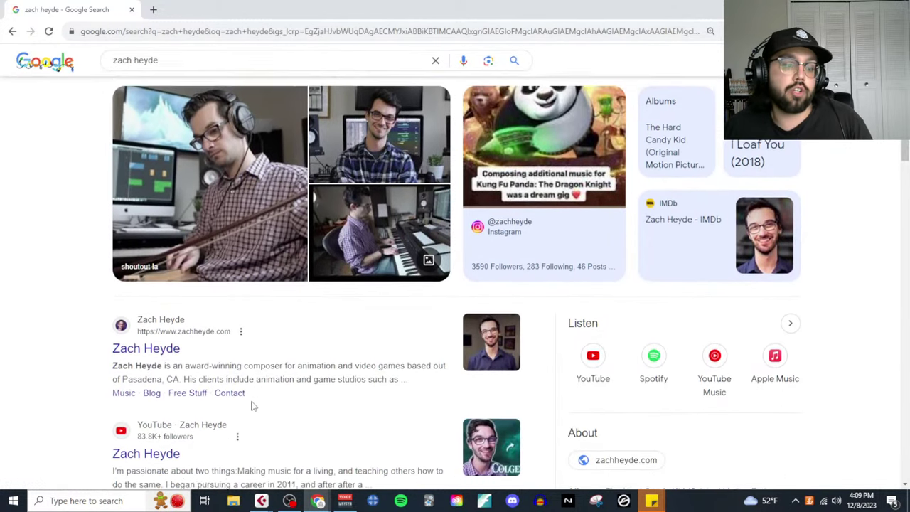
pyautogui.scroll(3, 284, 402)
pyautogui.scroll(1, 287, 403)
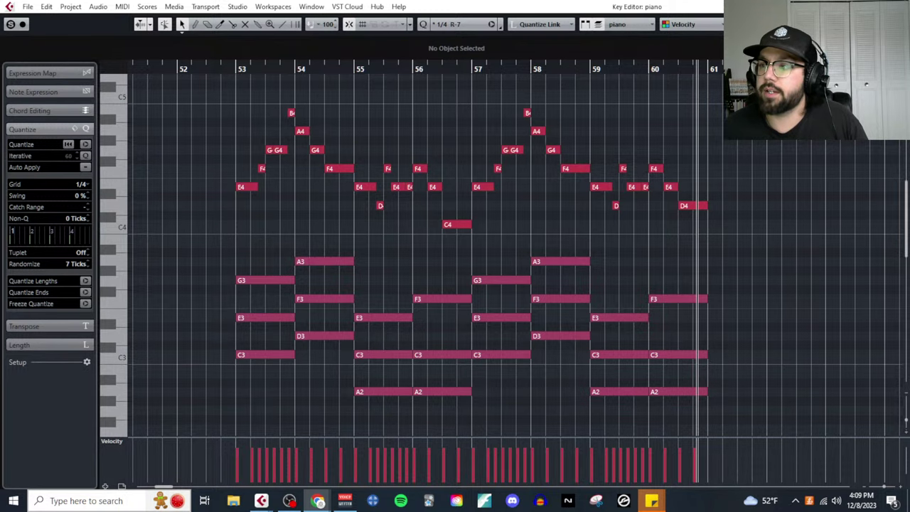
# Show the indie pop film composer's Instagram profile in a maximized Chrome window and browse down through the posts.
pyautogui.hotkey('alt', 'Tab')
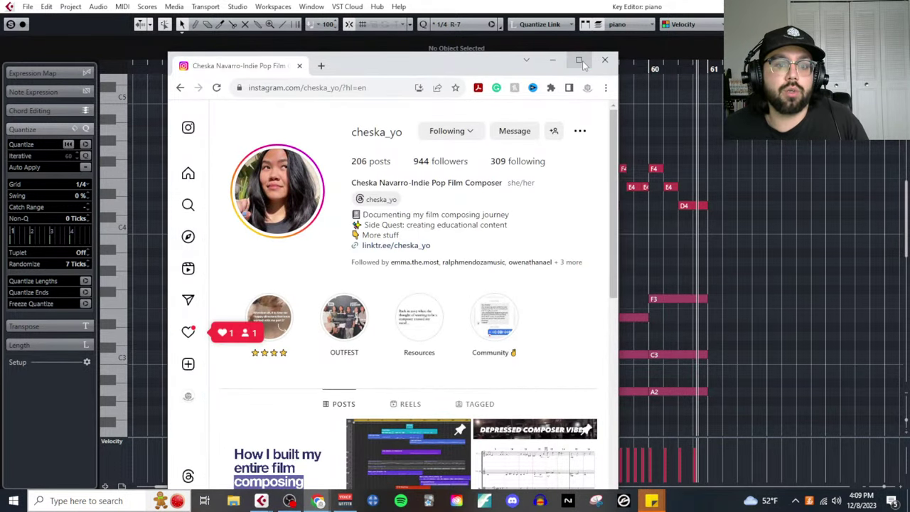
pyautogui.click(579, 60)
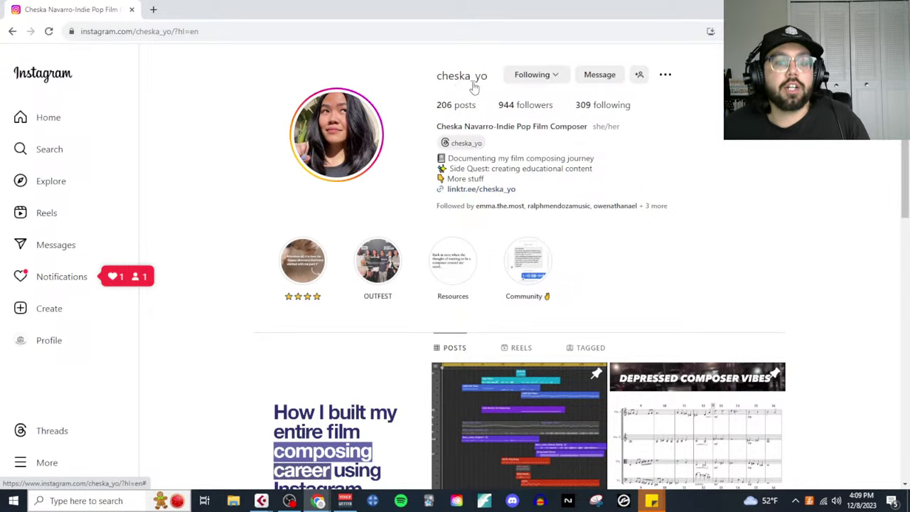
pyautogui.scroll(-5, 545, 296)
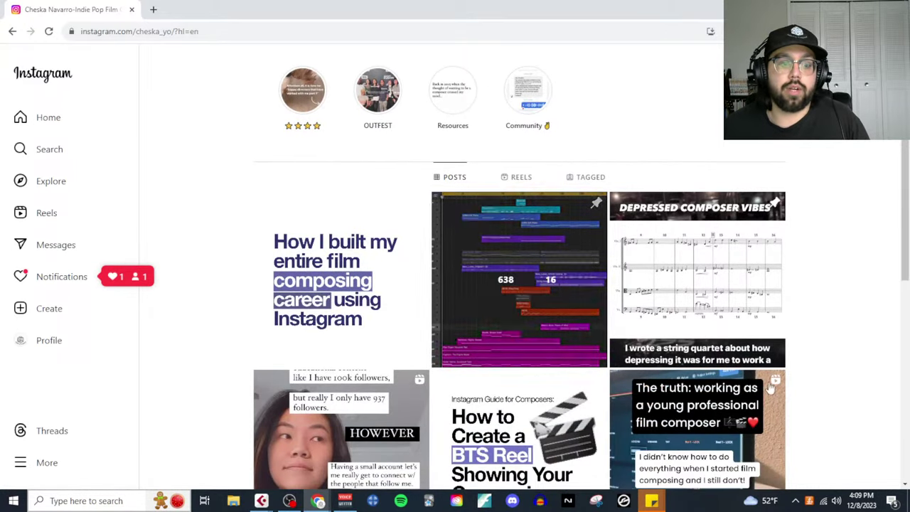
pyautogui.scroll(-4, 630, 399)
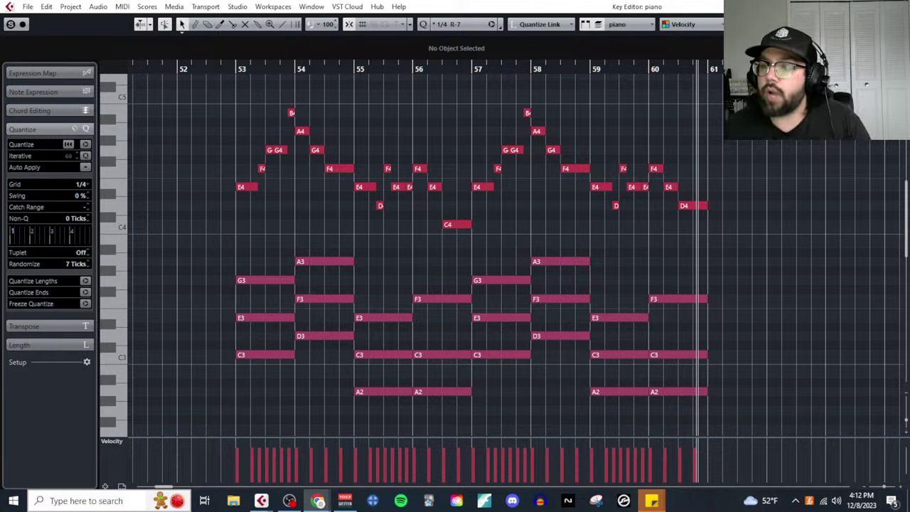
# Show the Amazon page for the book Reharmonization Techniques in Chrome, look over its details, and close the window.
pyautogui.click(317, 500)
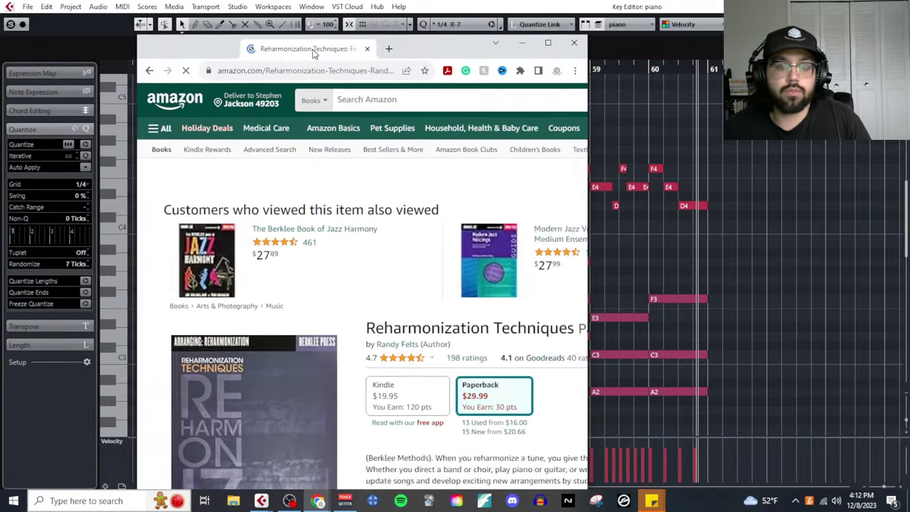
pyautogui.scroll(-3, 384, 149)
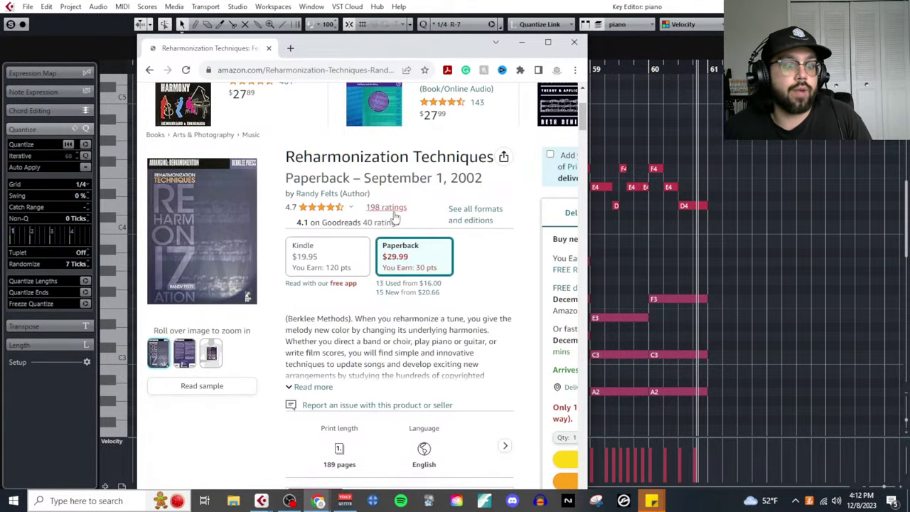
pyautogui.moveTo(197, 237)
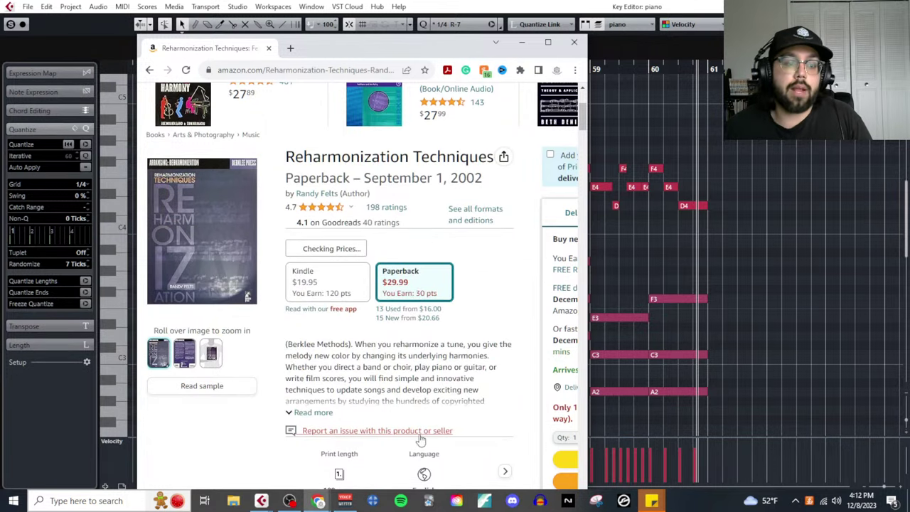
pyautogui.scroll(-5, 424, 439)
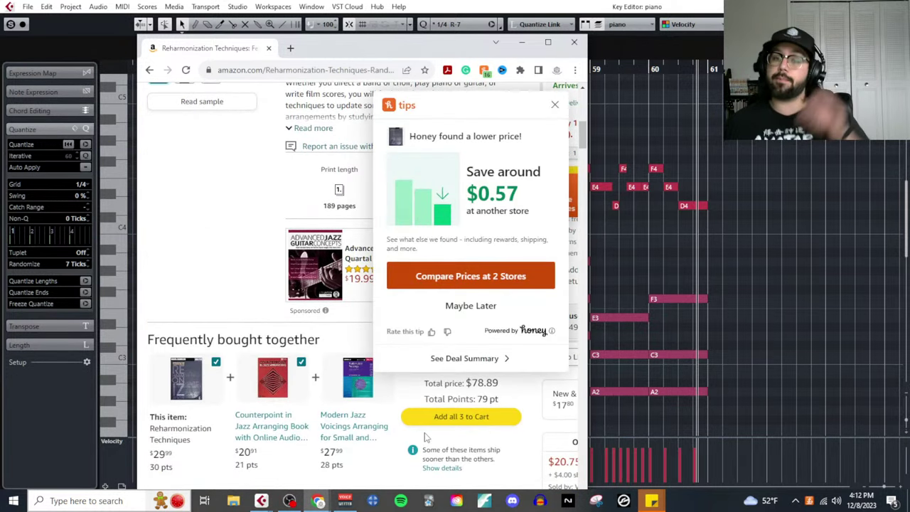
pyautogui.scroll(7, 430, 405)
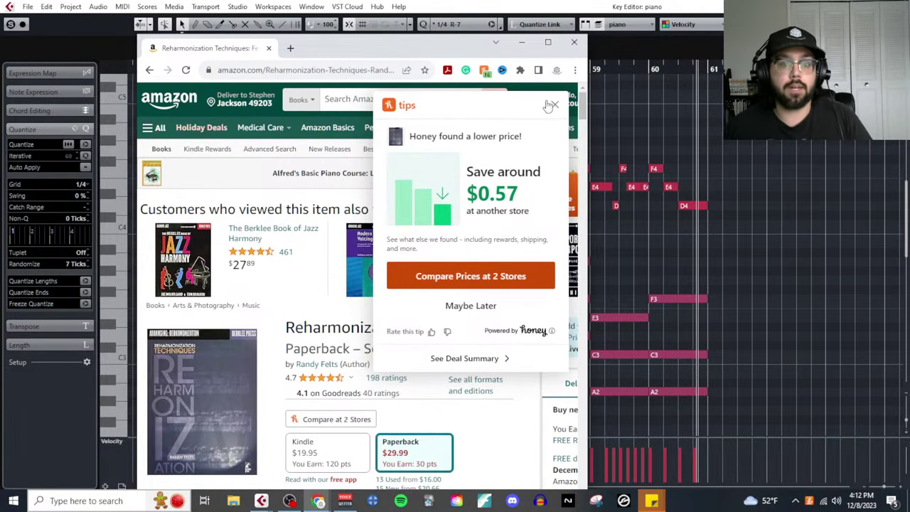
pyautogui.click(574, 43)
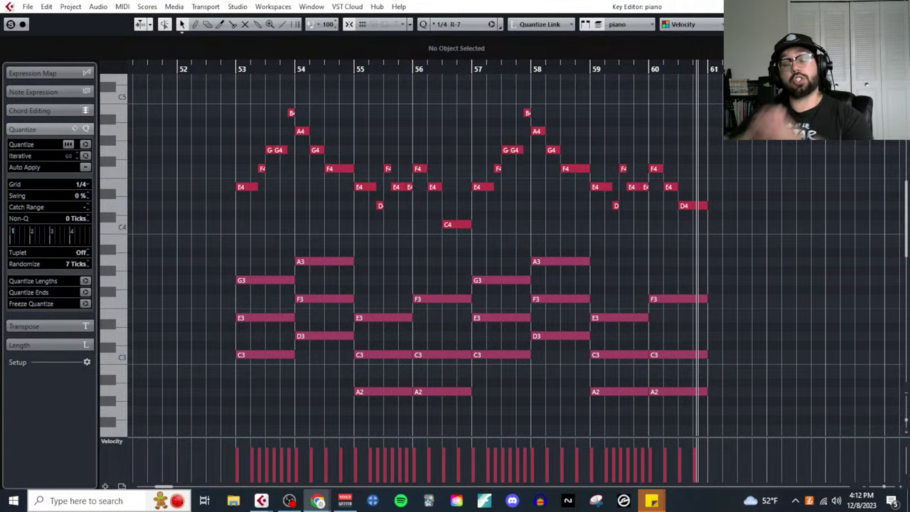